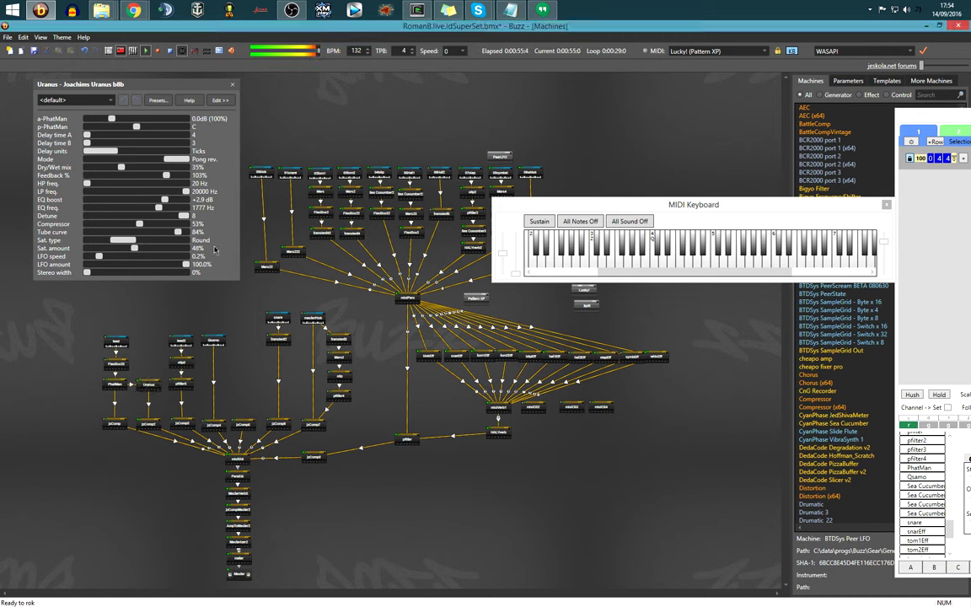
Switch to the sequence editor and extend the end of the playback loop to row 1280.
{"action": "key", "text": "F4"}
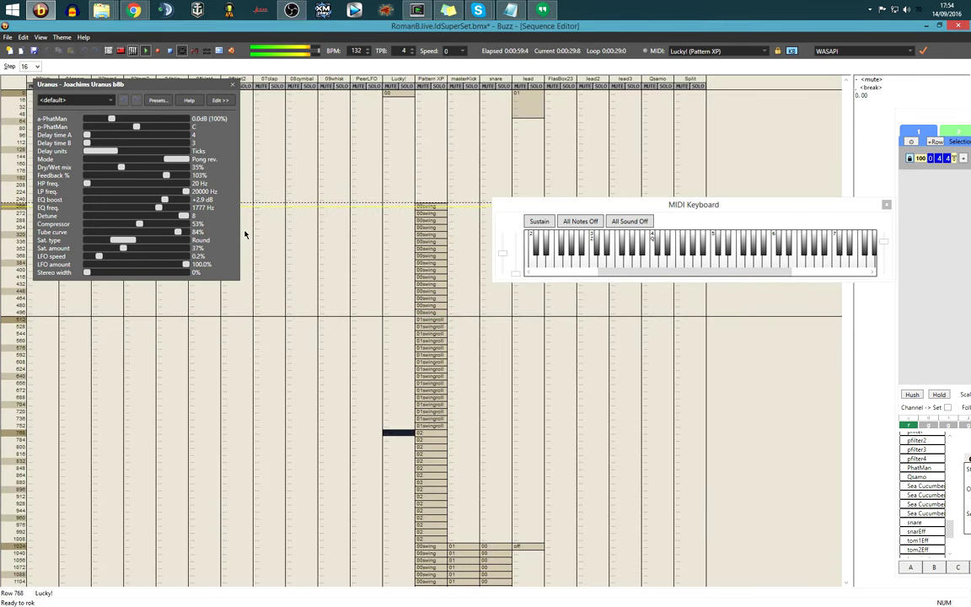
{"action": "key", "text": "Page_Down"}
{"action": "key", "text": "Page_Down"}
{"action": "key", "text": "Page_Down"}
{"action": "key", "text": "Page_Up"}
{"action": "key", "text": "Page_Up"}
{"action": "key", "text": "Page_Down"}
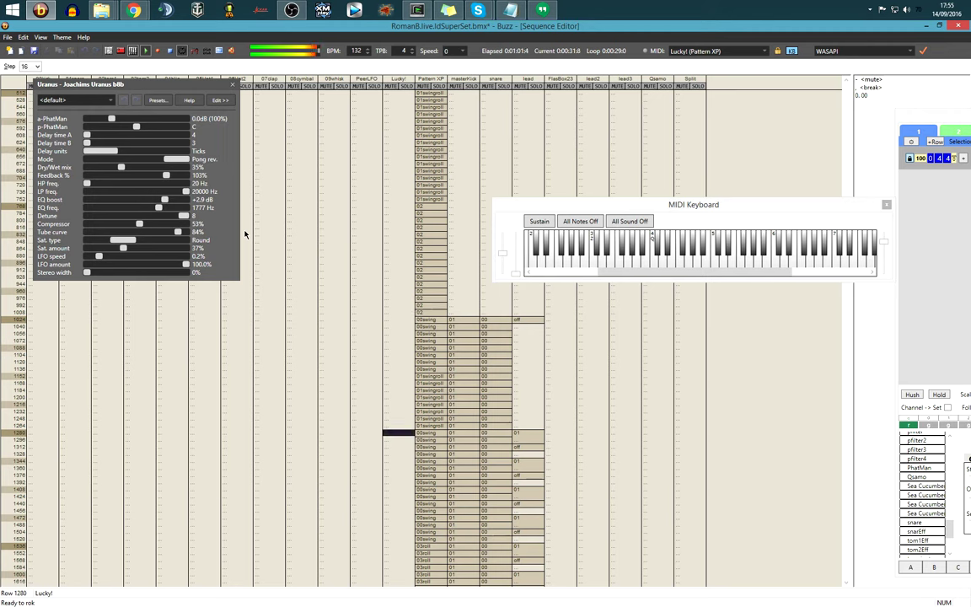
{"action": "key", "text": "Page_Up"}
{"action": "key", "text": "Page_Up"}
{"action": "key", "text": "Page_Up"}
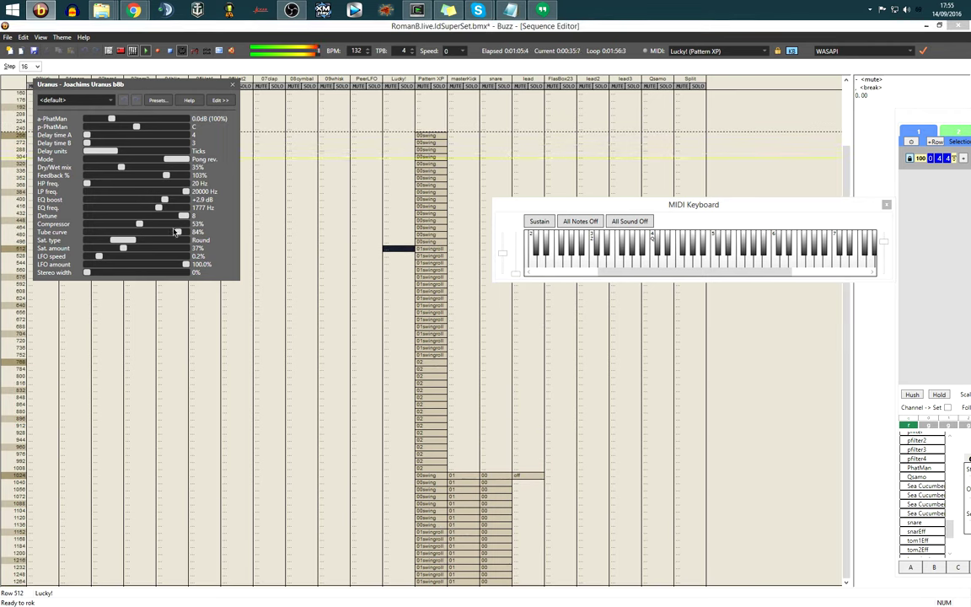
Set the Uranus effect's Tube curve to 100%, Sat. amount to 32% and EQ freq. to 359 Hz.
{"action": "left_click_drag", "start_coordinate": [178, 233], "coordinate": [192, 234]}
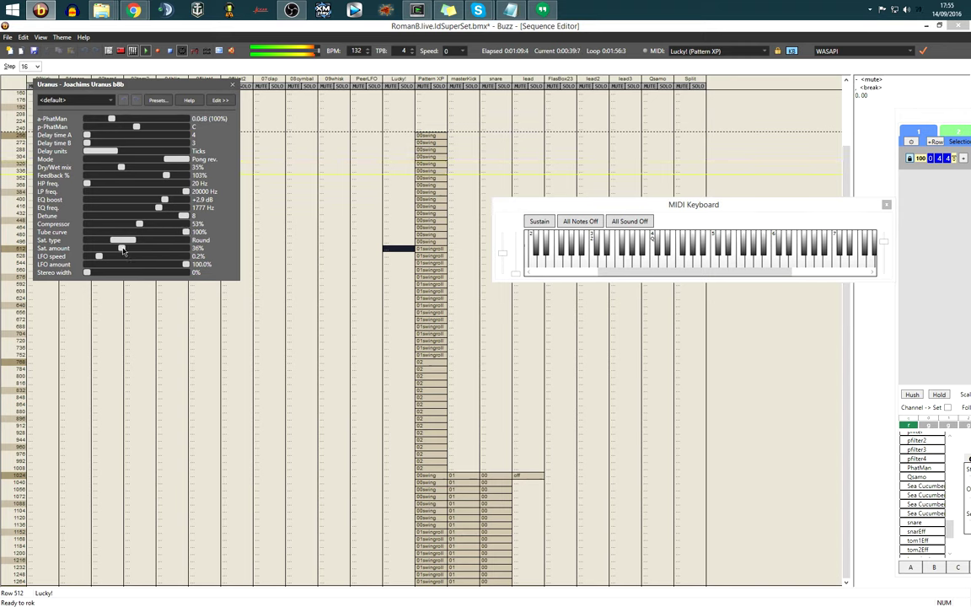
{"action": "left_click_drag", "start_coordinate": [124, 249], "coordinate": [122, 250]}
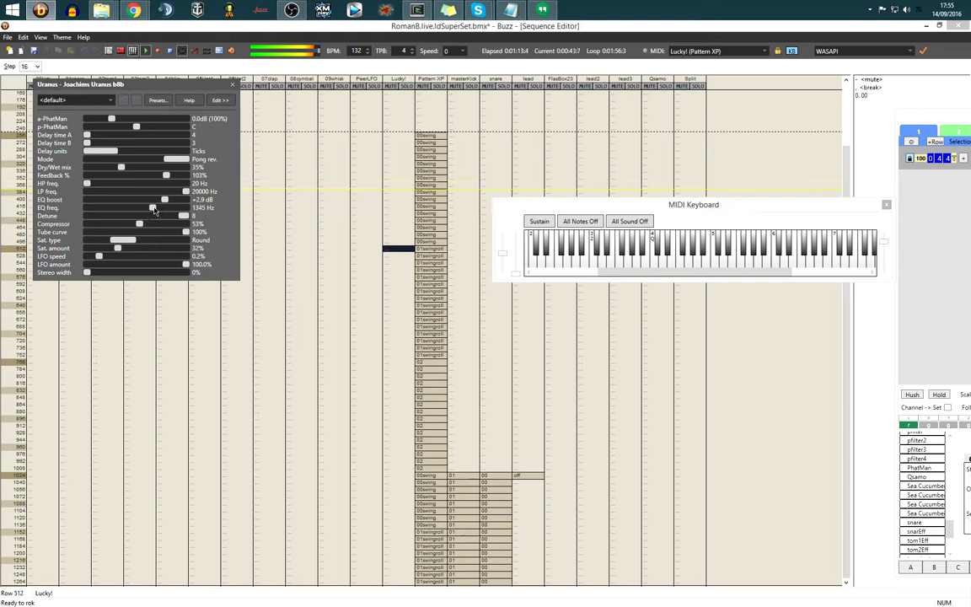
{"action": "left_click_drag", "start_coordinate": [154, 208], "coordinate": [150, 209]}
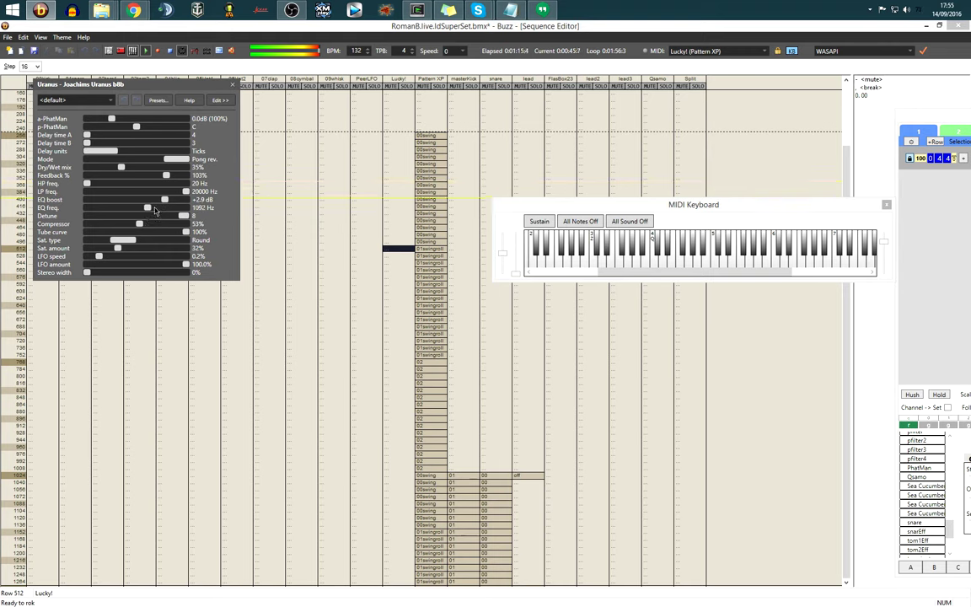
{"action": "scroll", "coordinate": [156, 211], "scroll_direction": "down", "scroll_amount": 2}
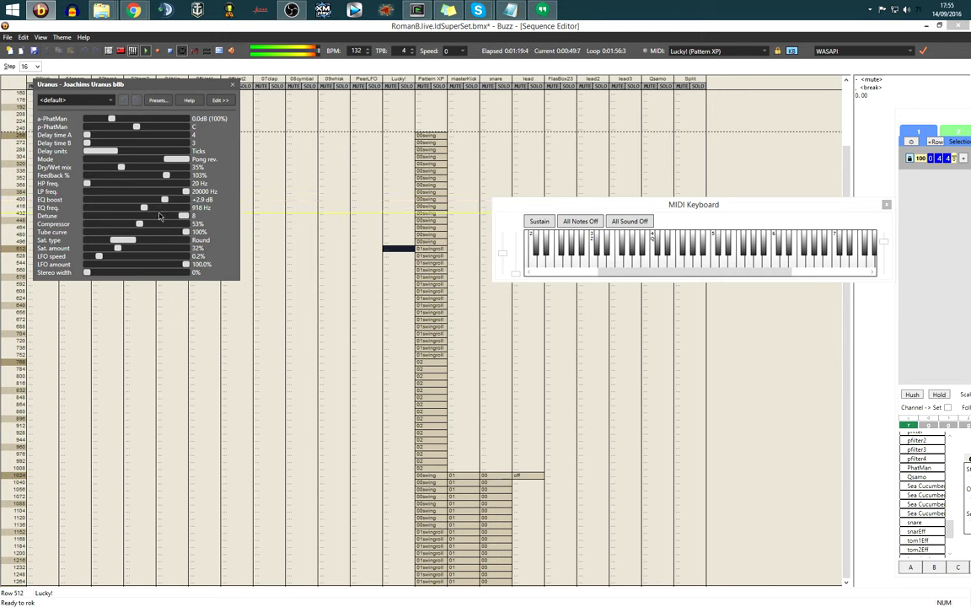
{"action": "scroll", "coordinate": [163, 211], "scroll_direction": "down", "scroll_amount": 1}
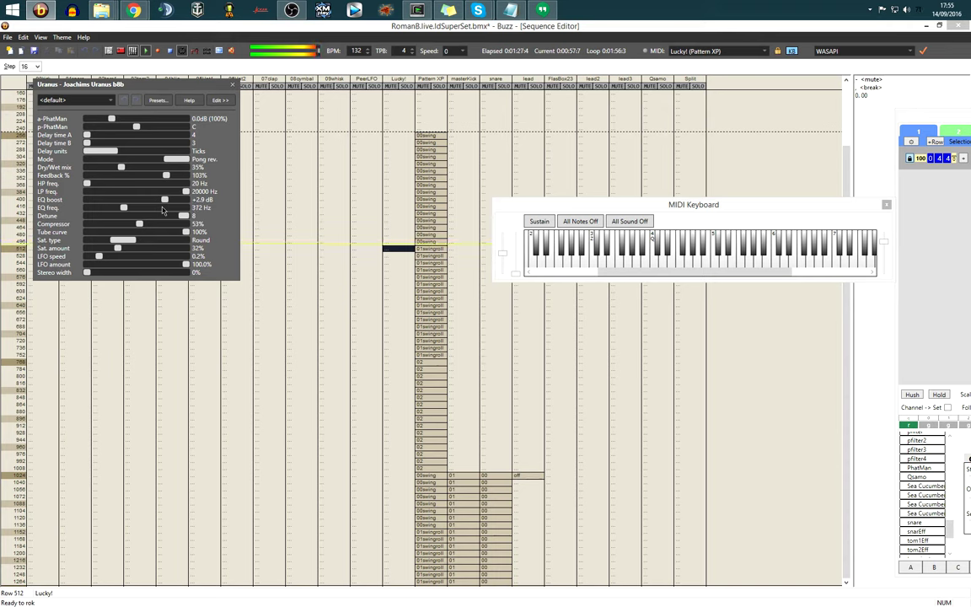
{"action": "scroll", "coordinate": [163, 211], "scroll_direction": "down", "scroll_amount": 1}
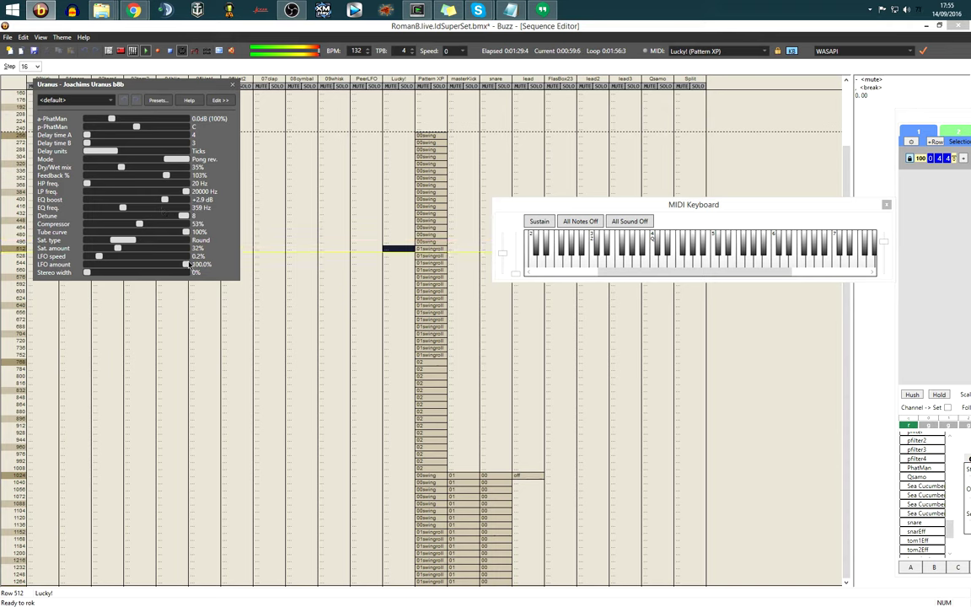
Set Uranus's LFO amount to 25.4%, EQ freq. to 605 Hz and EQ boost to +0.9 dB.
{"action": "left_click_drag", "start_coordinate": [189, 266], "coordinate": [138, 270]}
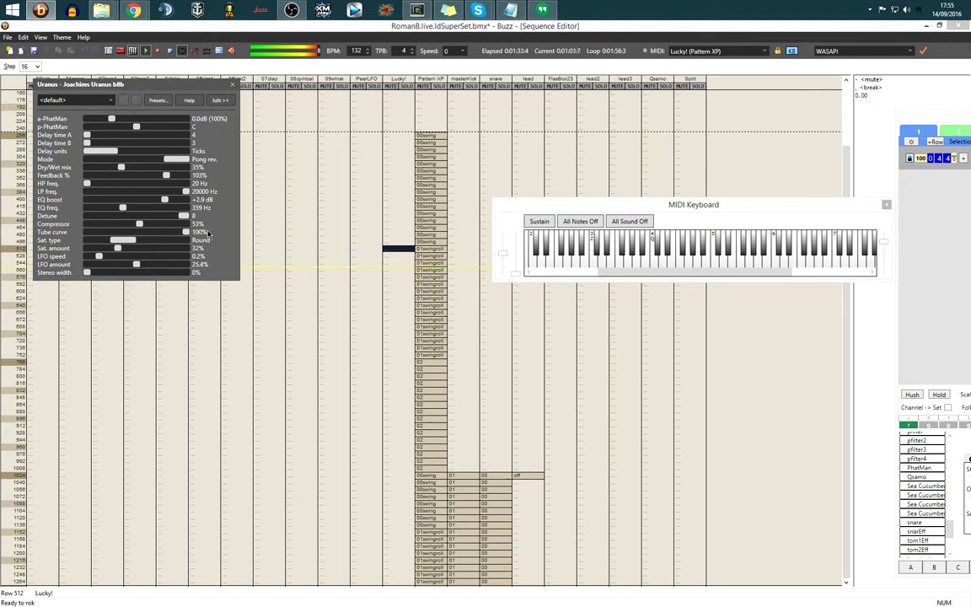
{"action": "left_click", "coordinate": [152, 210]}
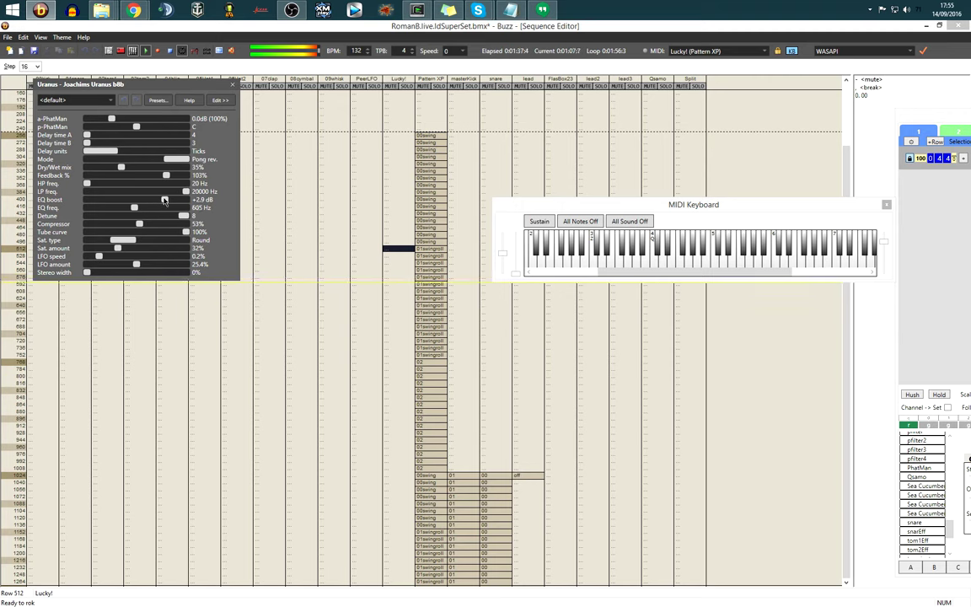
{"action": "scroll", "coordinate": [165, 202], "scroll_direction": "down", "scroll_amount": 2}
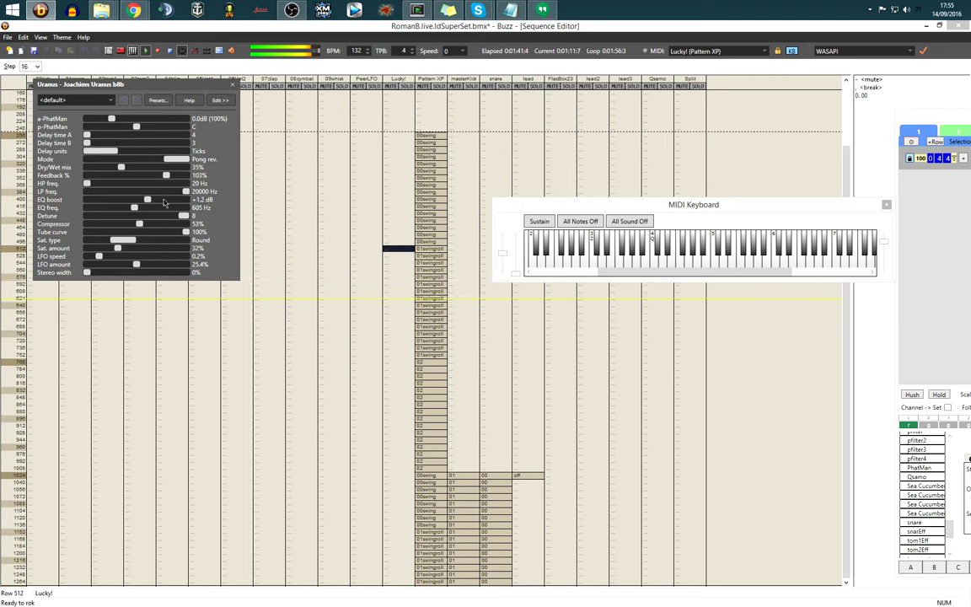
{"action": "scroll", "coordinate": [174, 236], "scroll_direction": "down", "scroll_amount": 6}
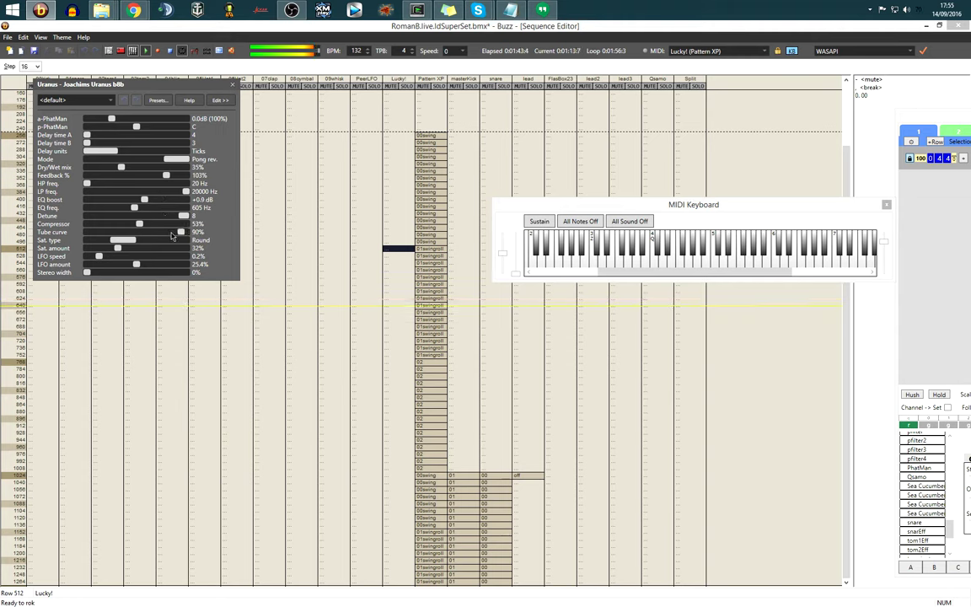
Lower Uranus's Tube curve to 10% and Feedback to 81%, and close its parameter window.
{"action": "scroll", "coordinate": [172, 237], "scroll_direction": "down", "scroll_amount": 8}
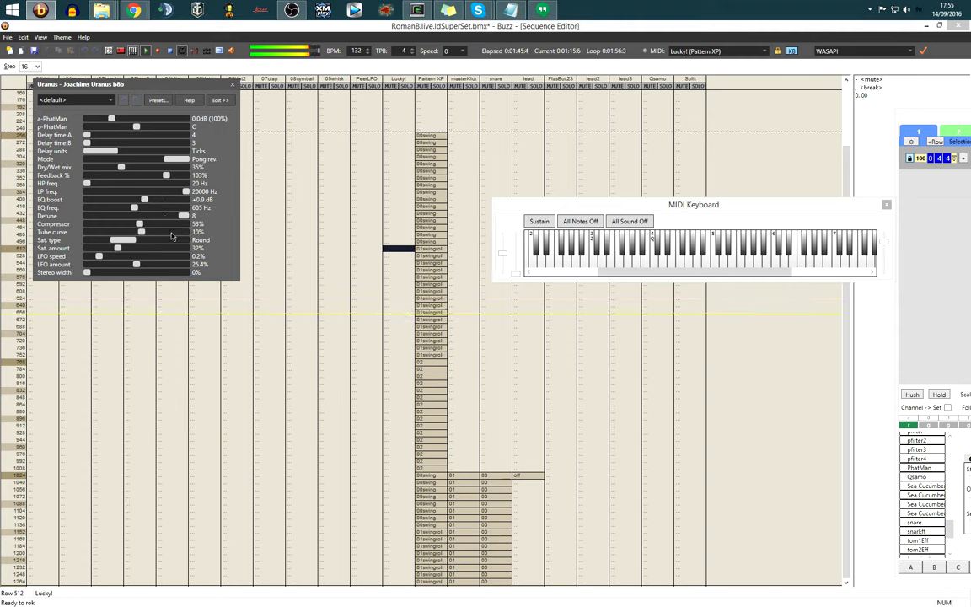
{"action": "scroll", "coordinate": [137, 175], "scroll_direction": "down", "scroll_amount": 5}
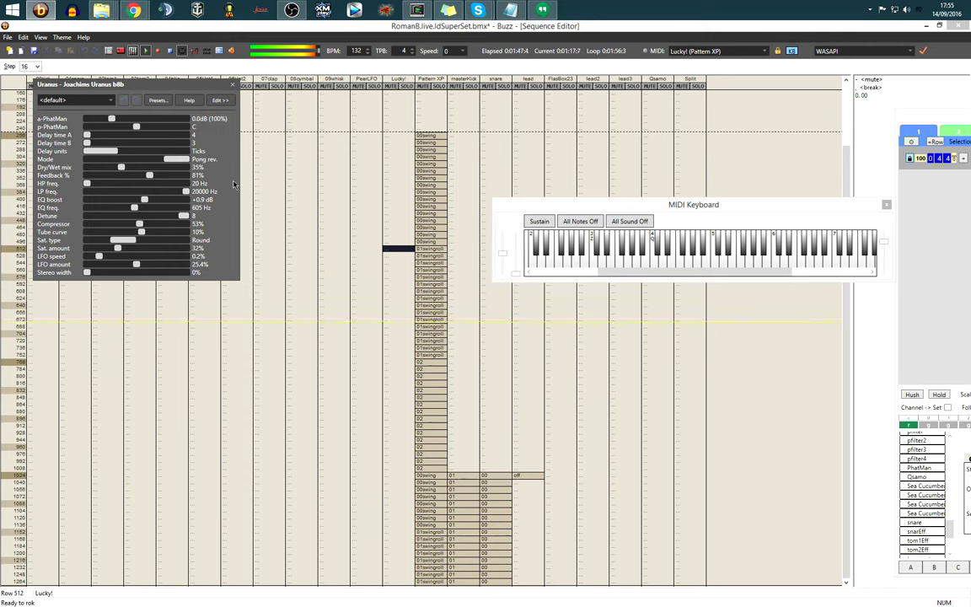
{"action": "left_click", "coordinate": [232, 86]}
Fill rows 768 to 1008 of the Pattern XP track with the 03roll pattern.
{"action": "left_click", "coordinate": [422, 364]}
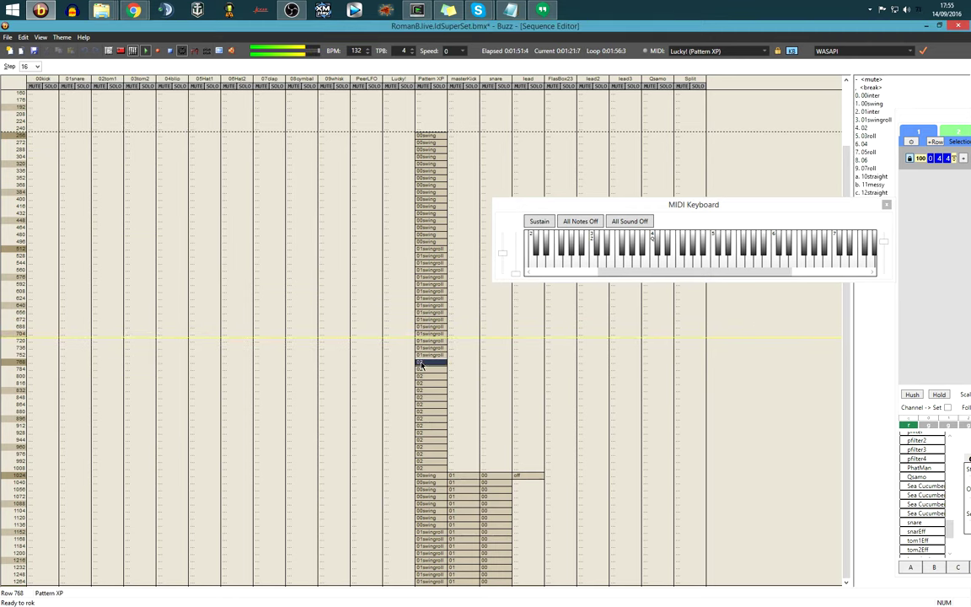
{"action": "scroll", "coordinate": [421, 364], "scroll_direction": "down", "scroll_amount": 5}
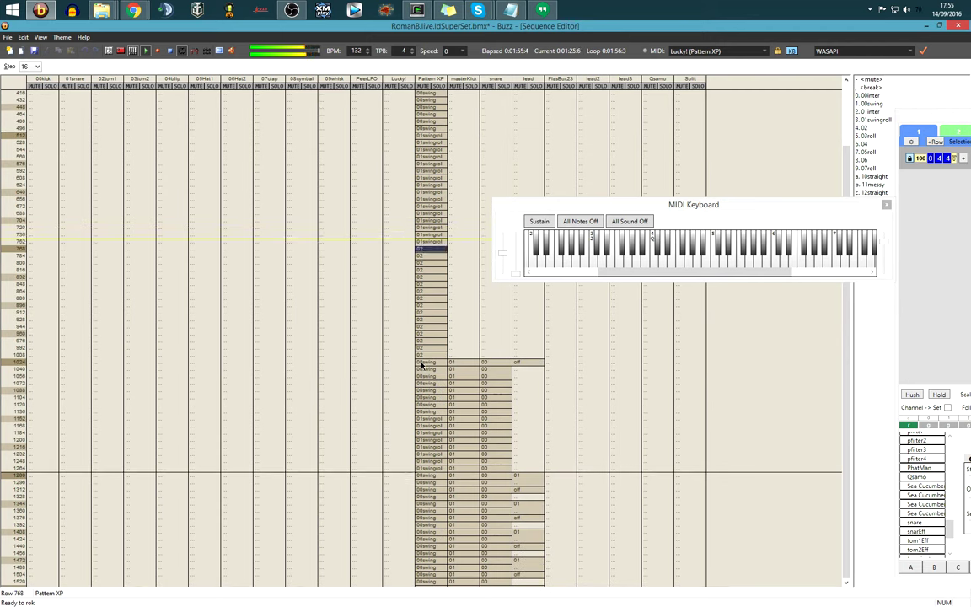
{"action": "key", "text": "Down"}
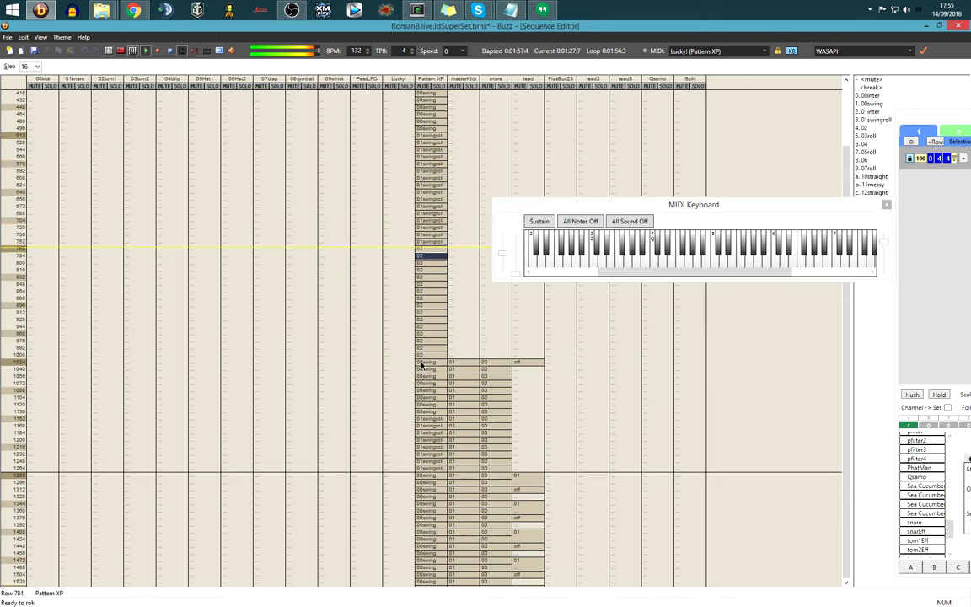
{"action": "key", "text": "Up"}
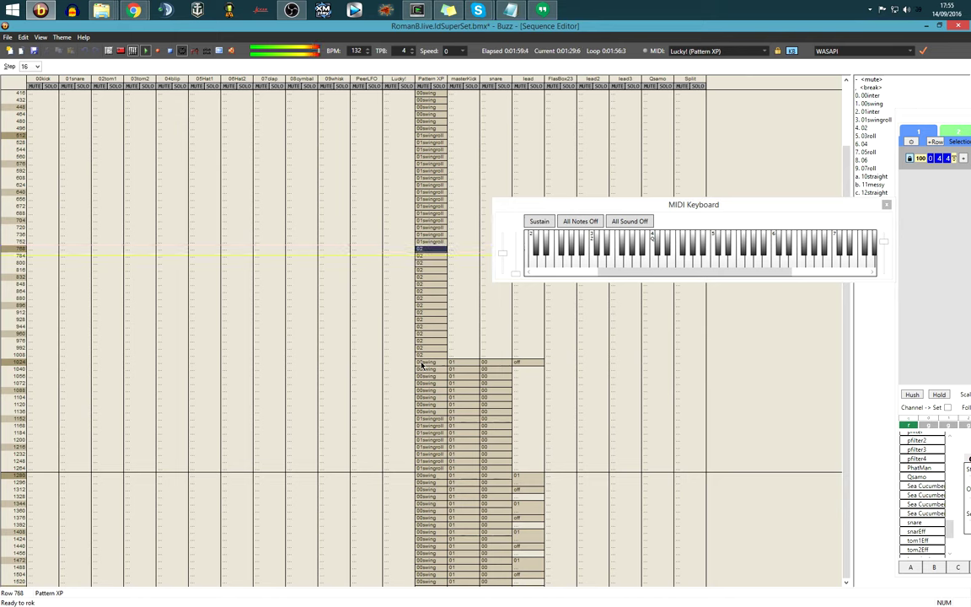
{"action": "key", "text": "3"}
{"action": "key", "text": "3"}
{"action": "key", "text": "3"}
{"action": "key", "text": "3"}
{"action": "key", "text": "3"}
{"action": "key", "text": "3"}
{"action": "key", "text": "3"}
{"action": "key", "text": "3"}
{"action": "key", "text": "3"}
{"action": "key", "text": "3"}
{"action": "key", "text": "3"}
{"action": "key", "text": "3"}
{"action": "key", "text": "3"}
{"action": "key", "text": "3"}
{"action": "key", "text": "3"}
{"action": "key", "text": "3"}
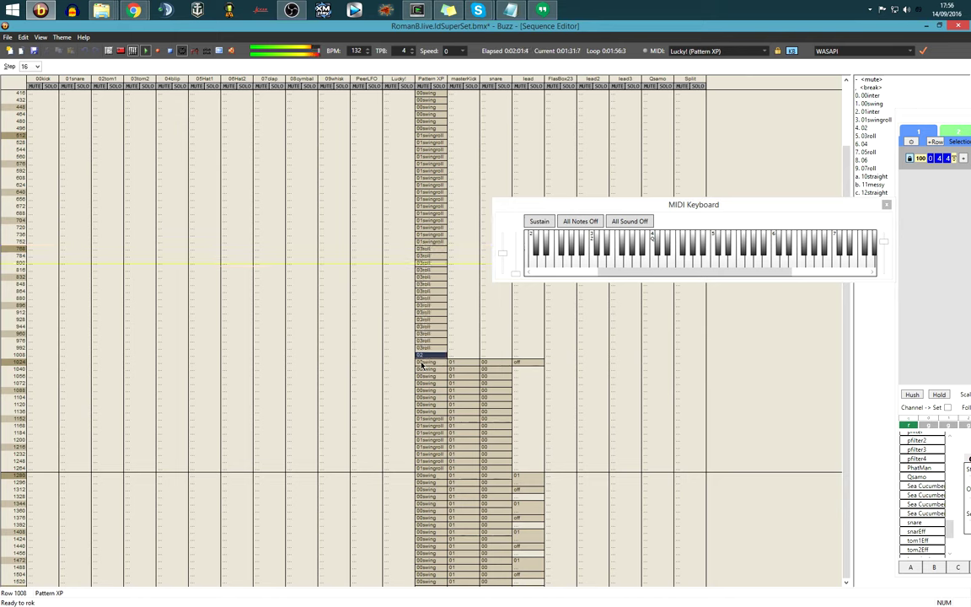
In the Pattern XP track, place 01swingroll at rows 832 and 848 and pattern 02 at rows 864 and 880.
{"action": "key", "text": "Page_Up"}
{"action": "key", "text": "Down"}
{"action": "key", "text": "Down"}
{"action": "key", "text": "Down"}
{"action": "key", "text": "Down"}
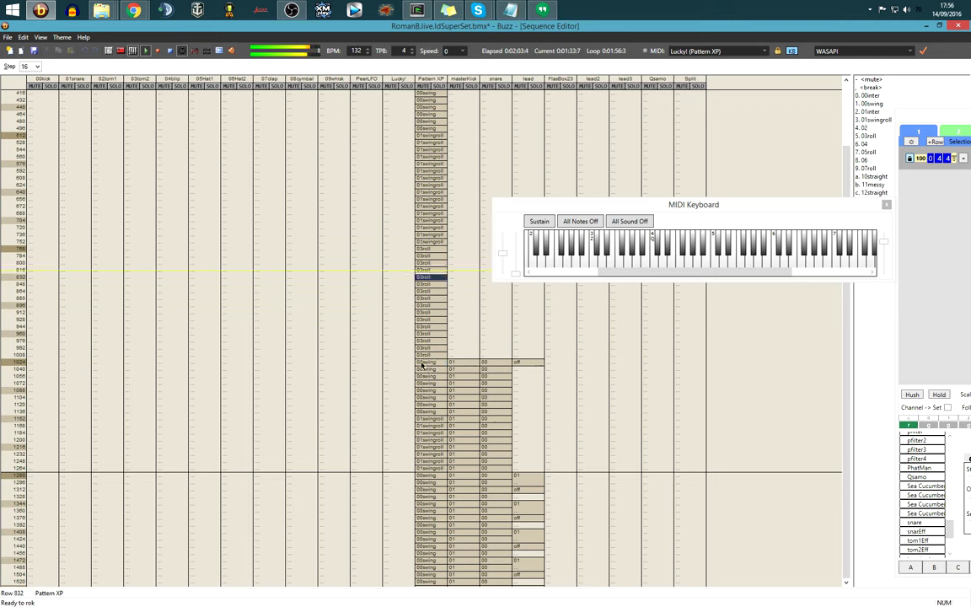
{"action": "key", "text": "1"}
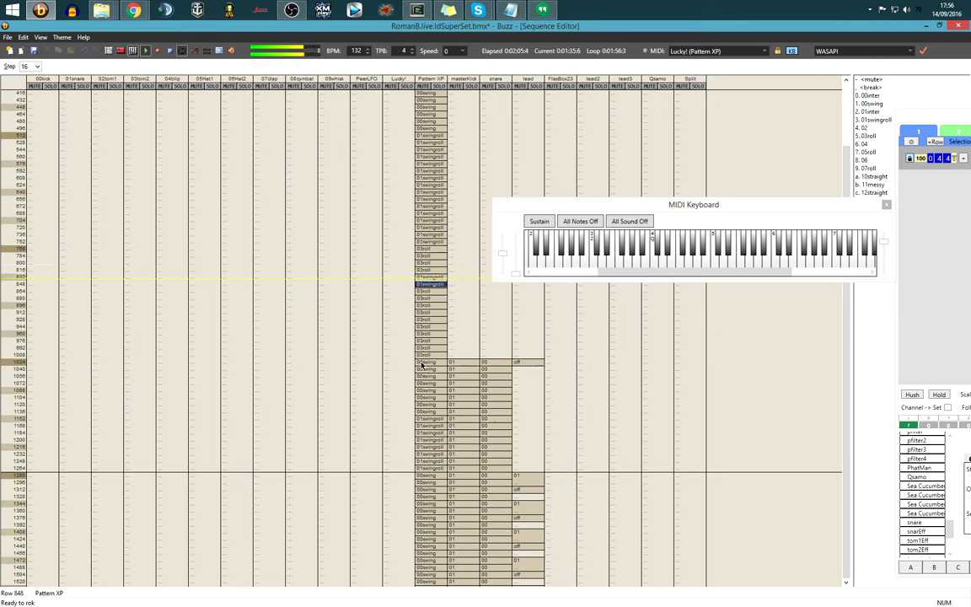
{"action": "key", "text": "Down"}
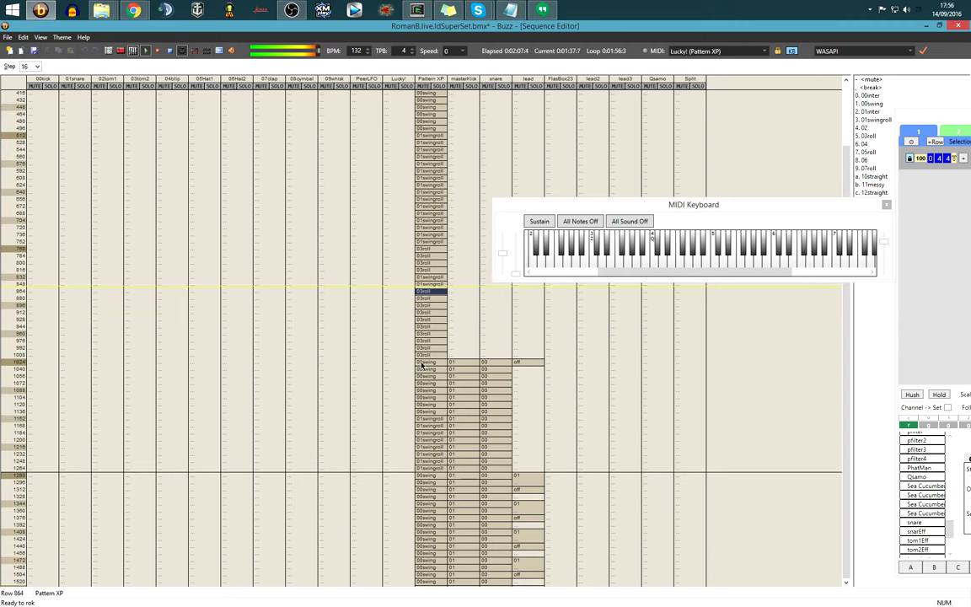
{"action": "key", "text": "4"}
{"action": "key", "text": "4"}
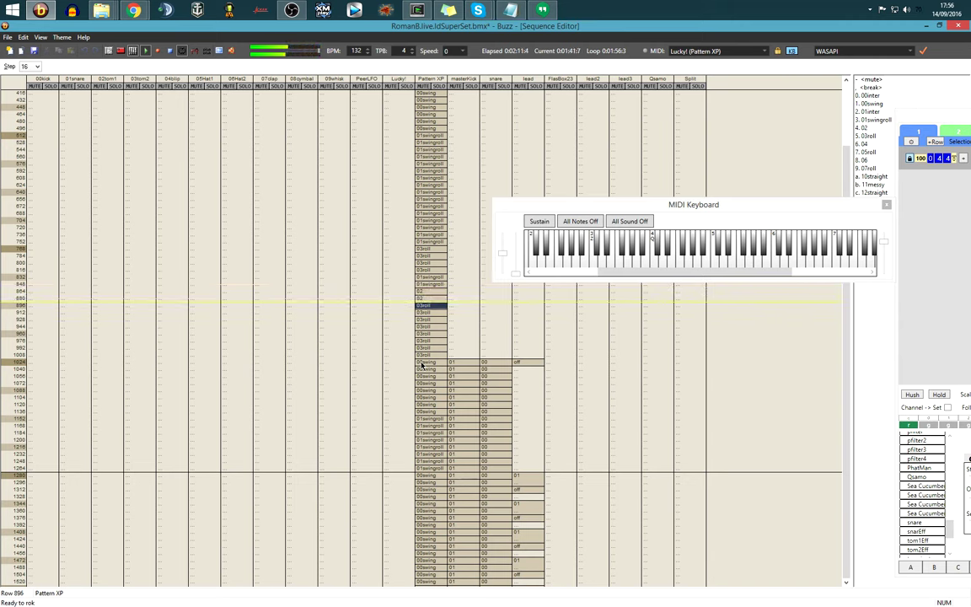
In the lead track, place pattern 01 at row 1024 and the off pattern at row 1040.
{"action": "key", "text": "Down"}
{"action": "key", "text": "Down"}
{"action": "key", "text": "Up"}
{"action": "key", "text": "Up"}
{"action": "key", "text": "Page_Down"}
{"action": "key", "text": "Page_Down"}
{"action": "key", "text": "Page_Up"}
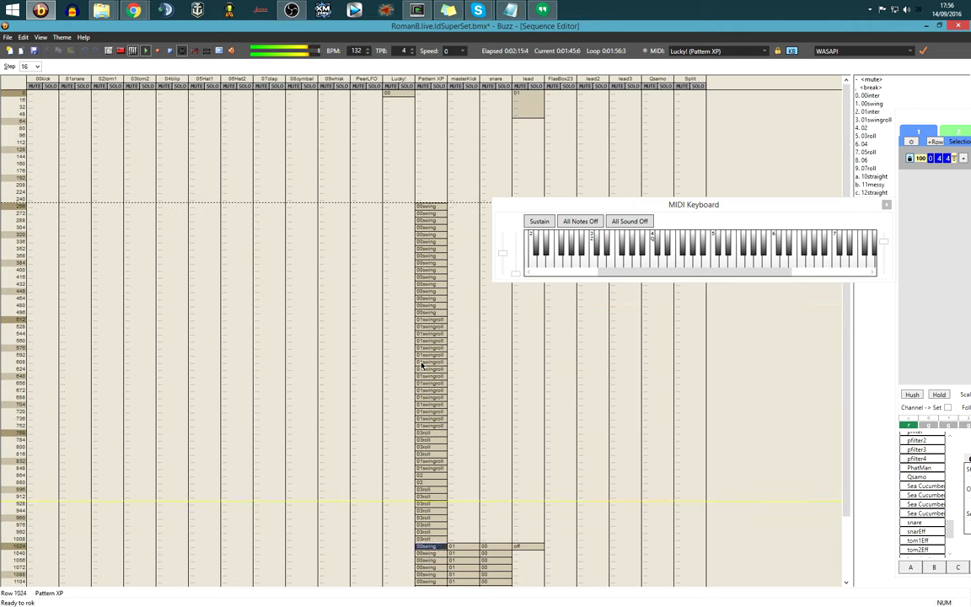
{"action": "key", "text": "Page_Up"}
{"action": "key", "text": "Right"}
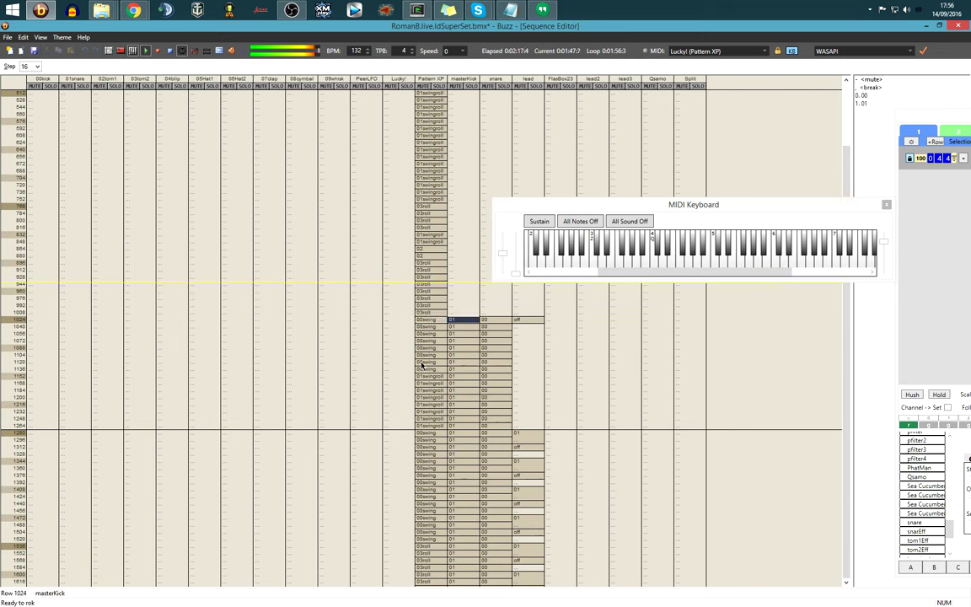
{"action": "key", "text": "Right"}
{"action": "key", "text": "Right"}
{"action": "key", "text": "0"}
{"action": "key", "text": "1"}
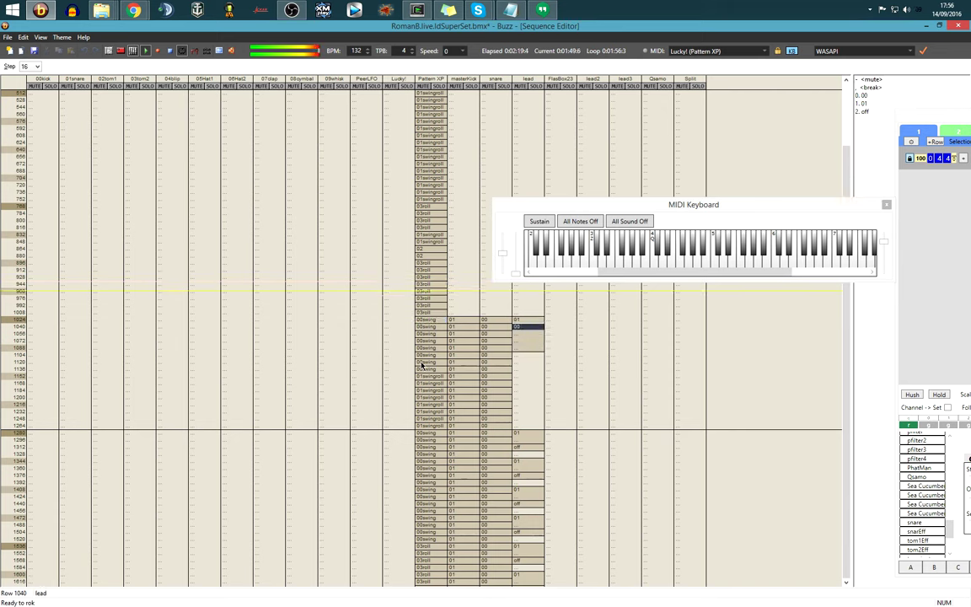
{"action": "key", "text": "2"}
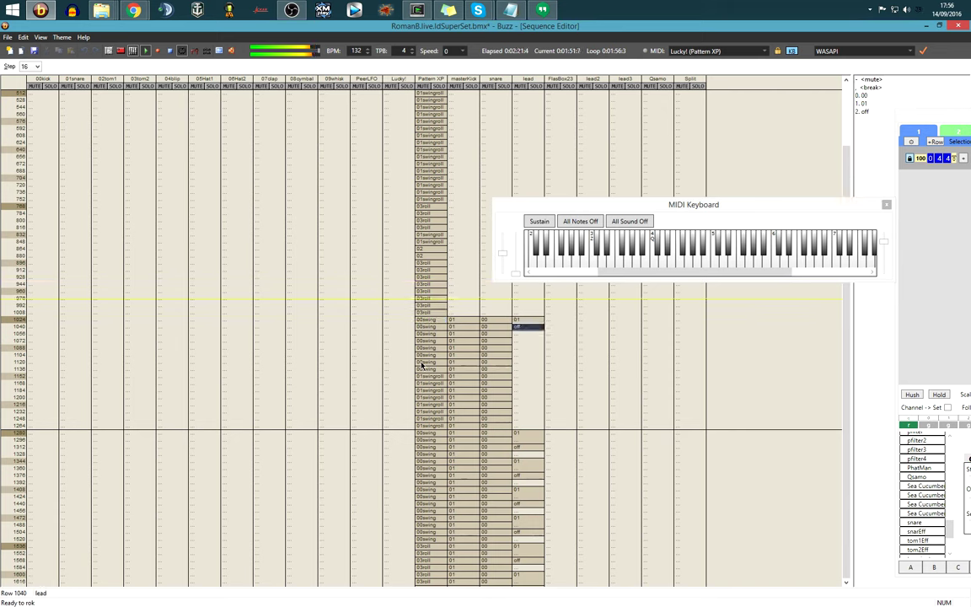
Return to row 1024 of the Pattern XP track and move the MIDI Keyboard window clear of the sequence grid.
{"action": "key", "text": "Up"}
{"action": "key", "text": "Left"}
{"action": "key", "text": "Left"}
{"action": "key", "text": "Left"}
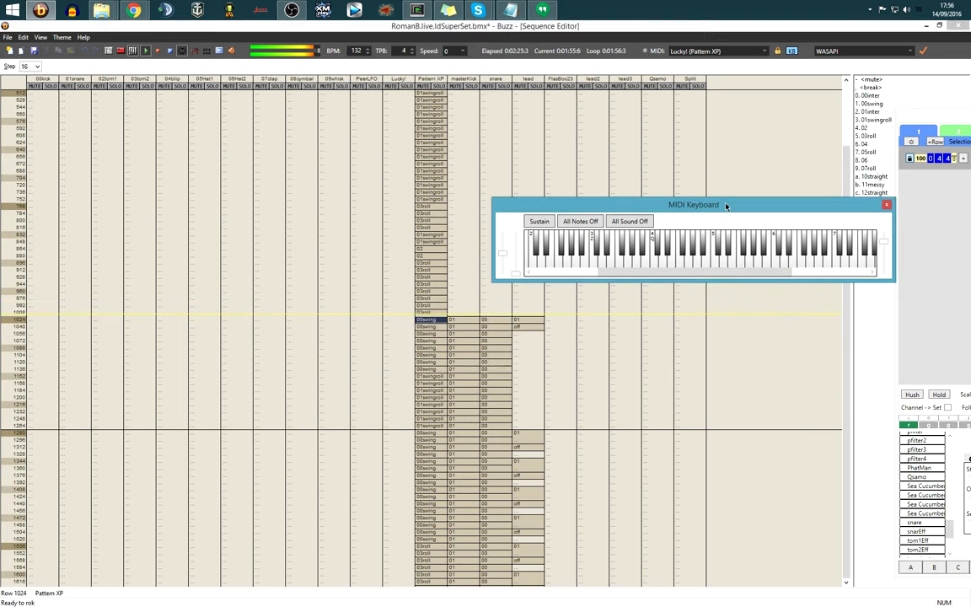
{"action": "left_click_drag", "start_coordinate": [694, 204], "coordinate": [970, 480]}
{"action": "left_click", "coordinate": [768, 297]}
Set the playback loop to start at row 1024, keeping its end at row 1280.
{"action": "left_click", "coordinate": [459, 321]}
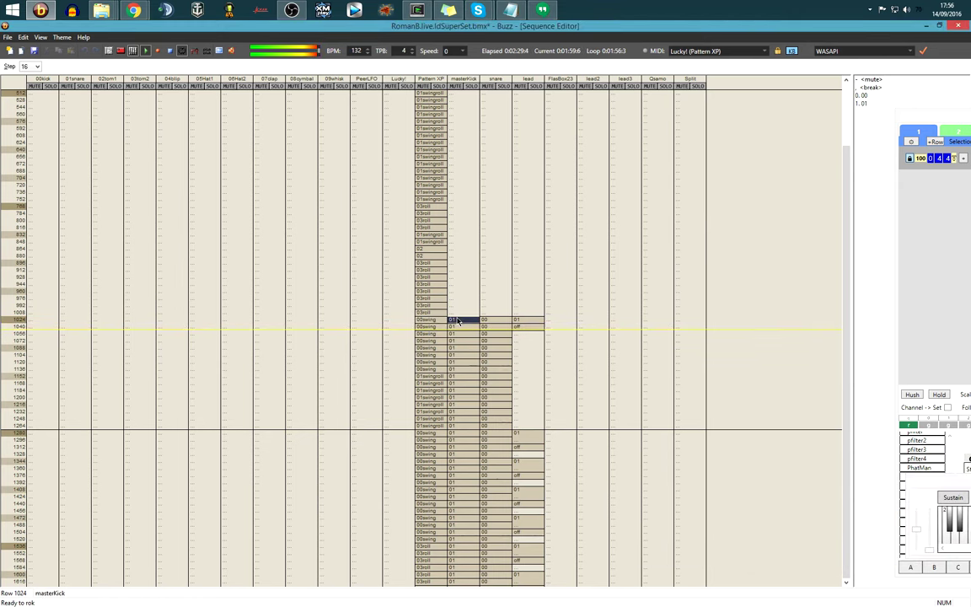
{"action": "key", "text": "Page_Down"}
{"action": "key", "text": "Page_Down"}
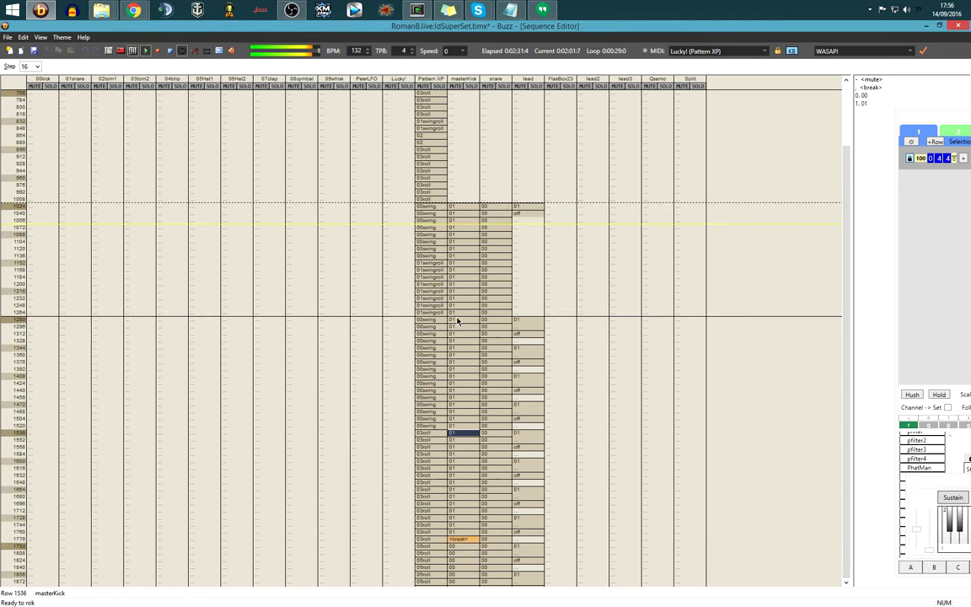
Open FlasBox2 from the machine view, set its phaser 8.Rate to -Freeze- with 32.Manual* at 0.00%, and move its window aside.
{"action": "key", "text": "F3"}
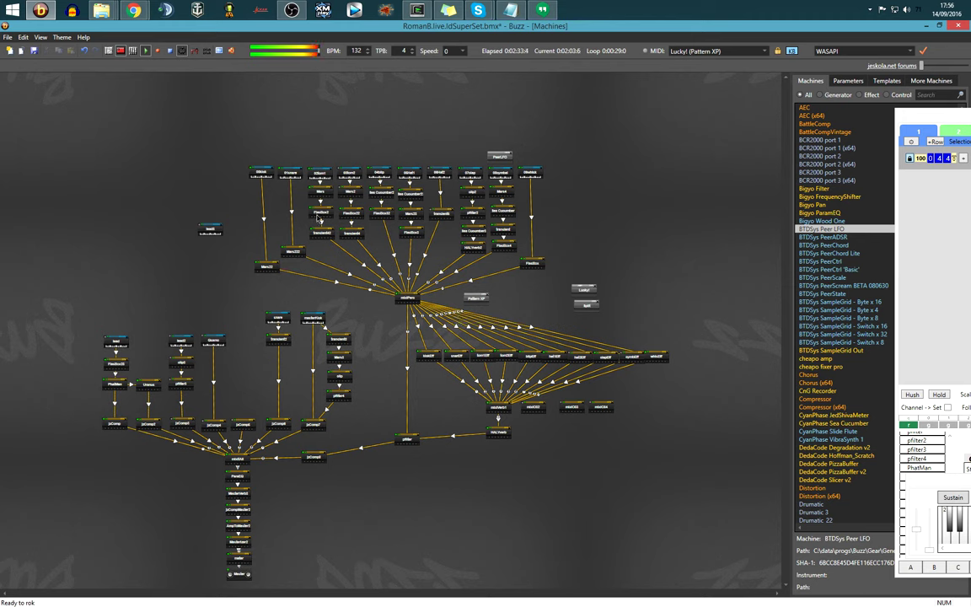
{"action": "double_click", "coordinate": [318, 217]}
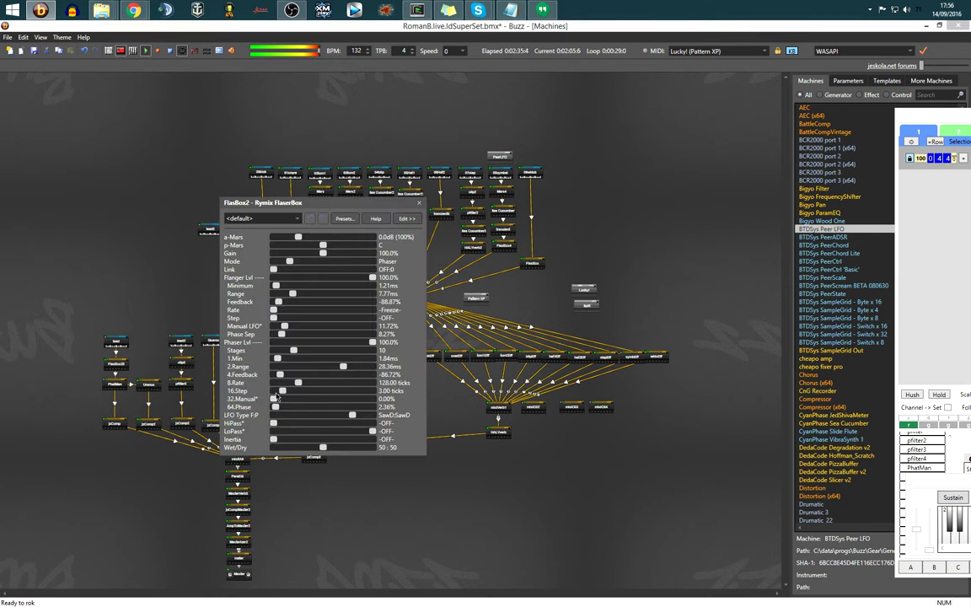
{"action": "mouse_move", "coordinate": [274, 404]}
{"action": "left_mouse_down"}
{"action": "mouse_move", "coordinate": [342, 403]}
{"action": "mouse_move", "coordinate": [261, 398]}
{"action": "left_mouse_up"}
{"action": "left_click_drag", "start_coordinate": [300, 387], "coordinate": [118, 383]}
{"action": "left_click_drag", "start_coordinate": [353, 205], "coordinate": [658, 175]}
{"action": "left_click", "coordinate": [627, 137]}
Set the playback loop to start at row 1152 of the sequence, keeping its end at row 1280.
{"action": "key", "text": "F4"}
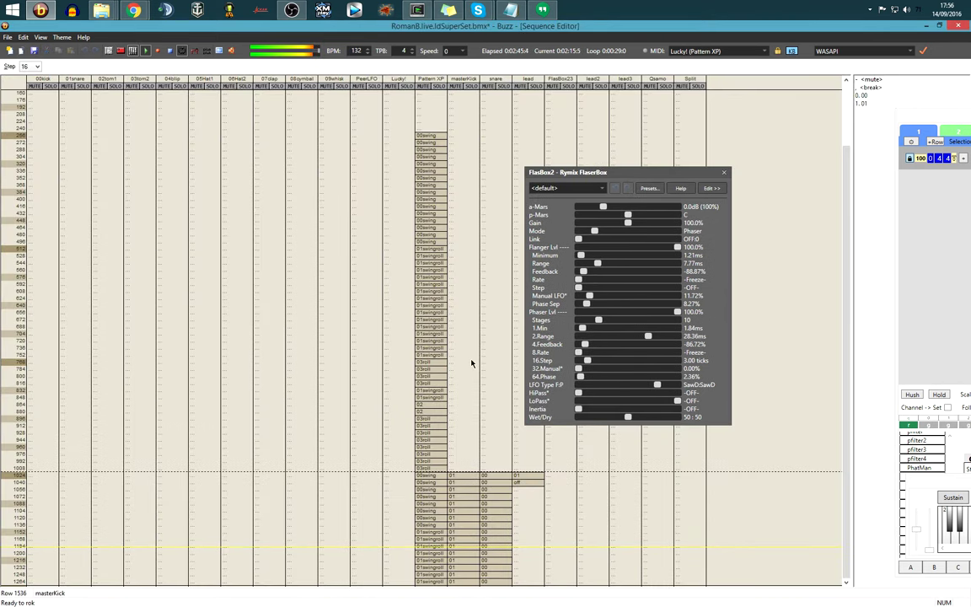
{"action": "left_click", "coordinate": [433, 476]}
{"action": "left_click", "coordinate": [439, 533]}
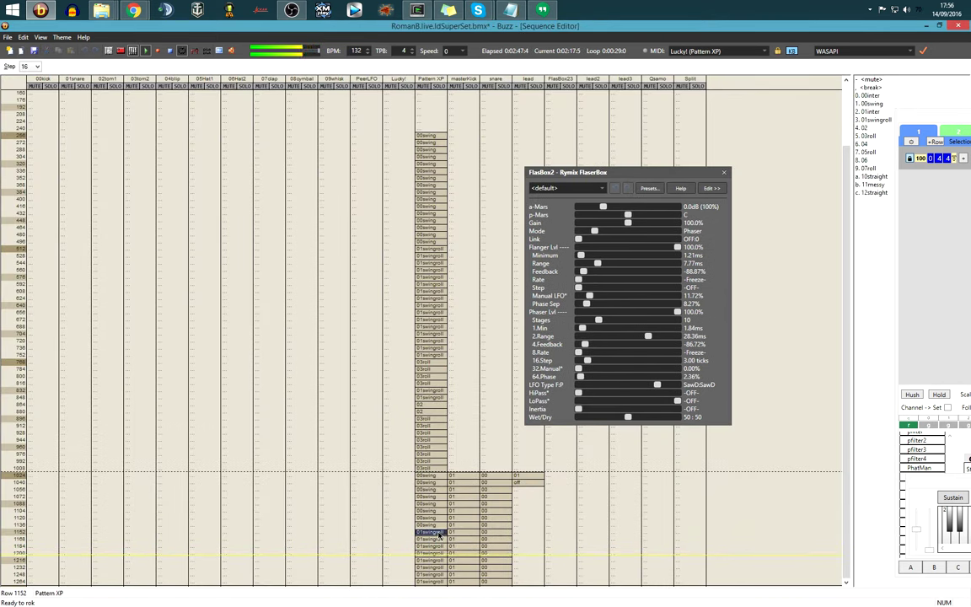
{"action": "key", "text": "ctrl+b"}
In FlasBox2, set the phaser's 16.Step to -OFF-, Stages to 41 and 32.Manual* to 47.46%.
{"action": "scroll", "coordinate": [458, 499], "scroll_direction": "down", "scroll_amount": 15}
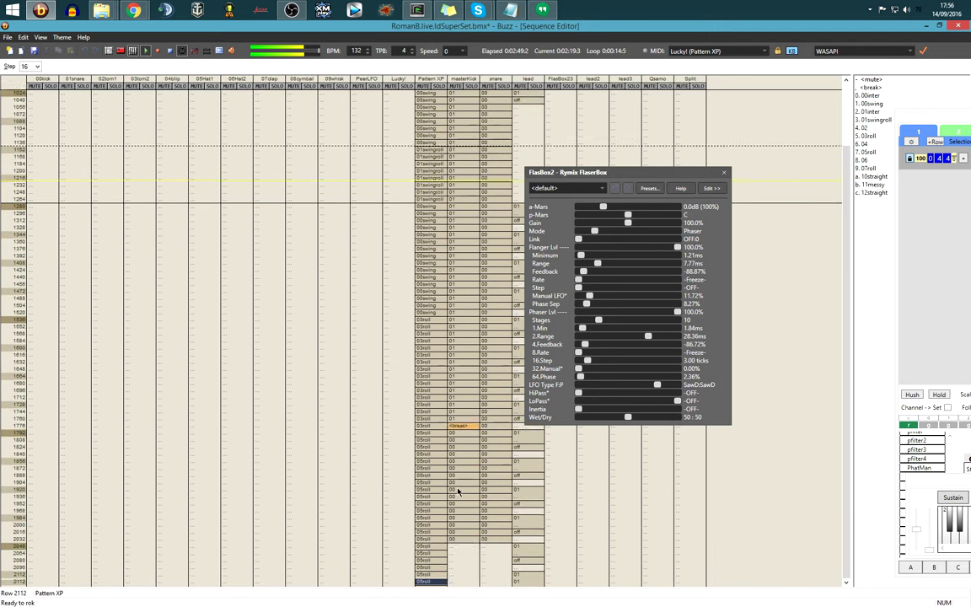
{"action": "scroll", "coordinate": [458, 490], "scroll_direction": "down", "scroll_amount": 1}
{"action": "scroll", "coordinate": [458, 477], "scroll_direction": "up", "scroll_amount": 12}
{"action": "left_click", "coordinate": [559, 324]}
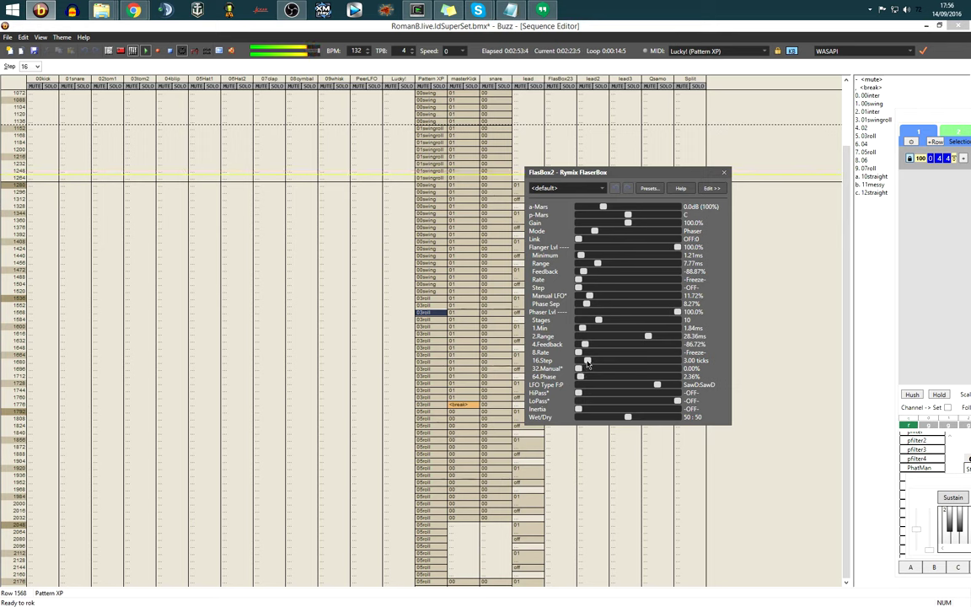
{"action": "left_click_drag", "start_coordinate": [587, 362], "coordinate": [322, 353]}
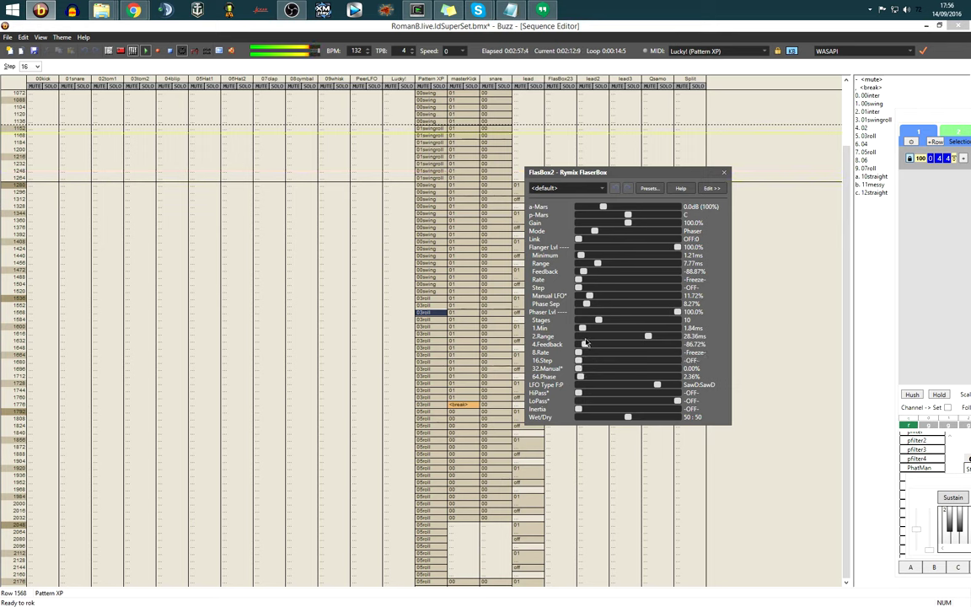
{"action": "left_click_drag", "start_coordinate": [578, 368], "coordinate": [642, 369]}
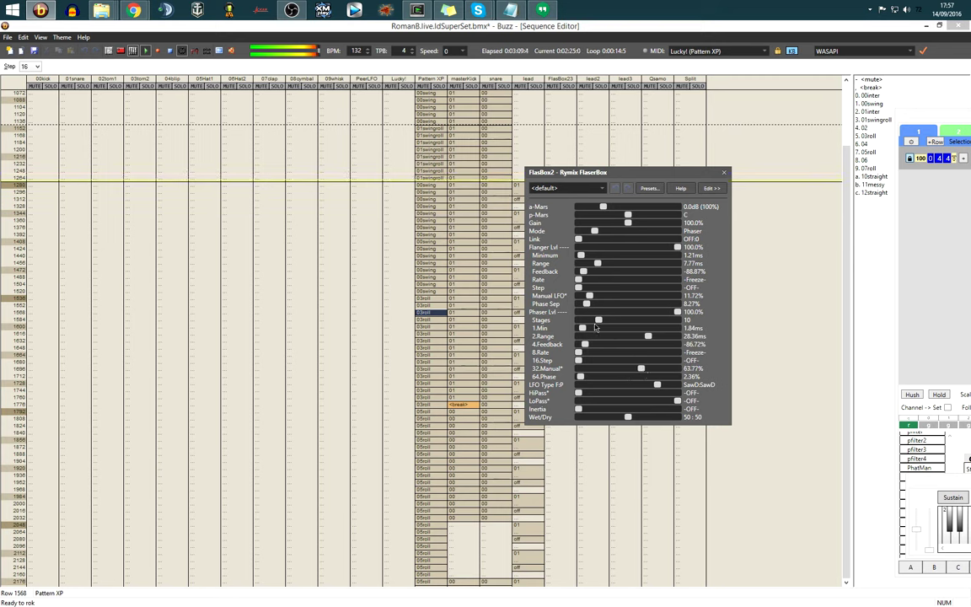
{"action": "left_click_drag", "start_coordinate": [600, 323], "coordinate": [663, 325]}
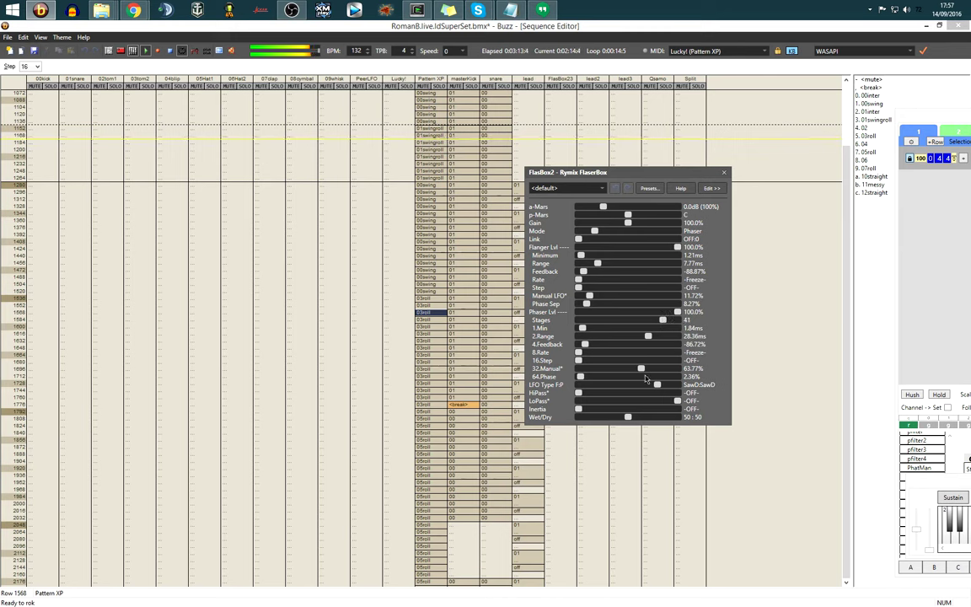
{"action": "mouse_move", "coordinate": [641, 370]}
{"action": "left_mouse_down"}
{"action": "mouse_move", "coordinate": [579, 373]}
{"action": "mouse_move", "coordinate": [624, 369]}
{"action": "left_mouse_up"}
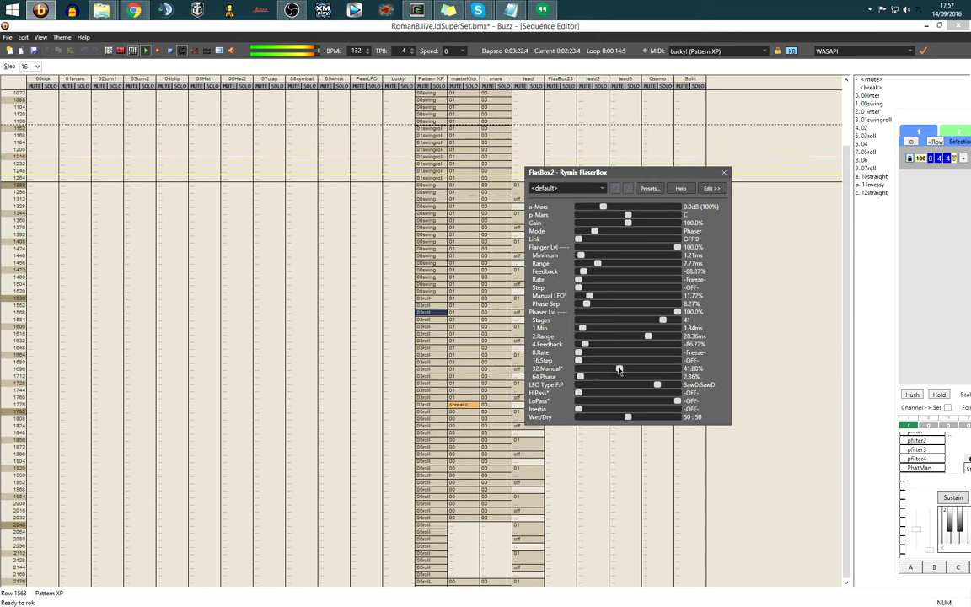
Set HideEditor to True in the sequence editor settings and move the Settings window out of the pattern editor.
{"action": "key", "text": "F2"}
{"action": "right_click", "coordinate": [413, 142]}
{"action": "left_click", "coordinate": [445, 330]}
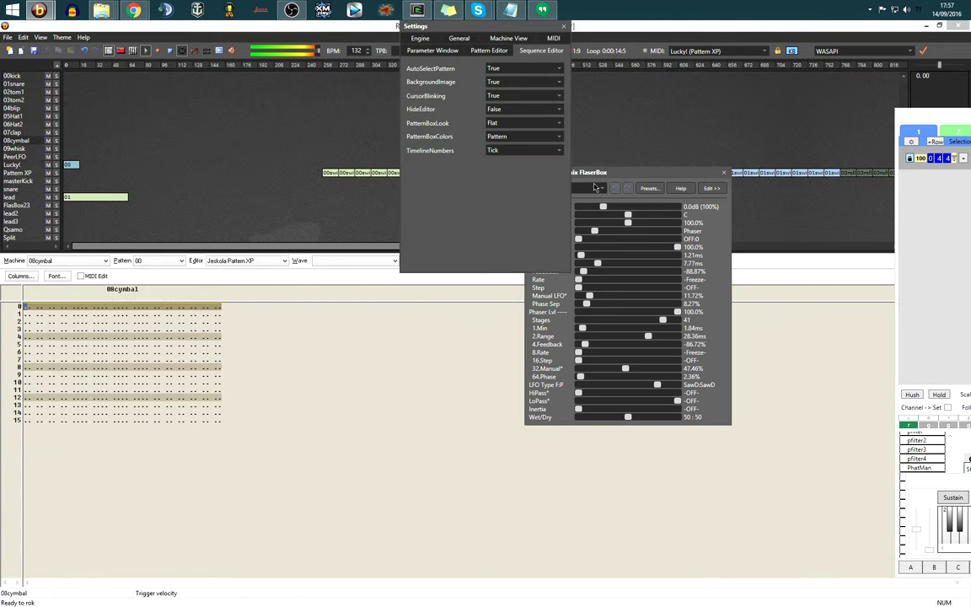
{"action": "left_click", "coordinate": [505, 109]}
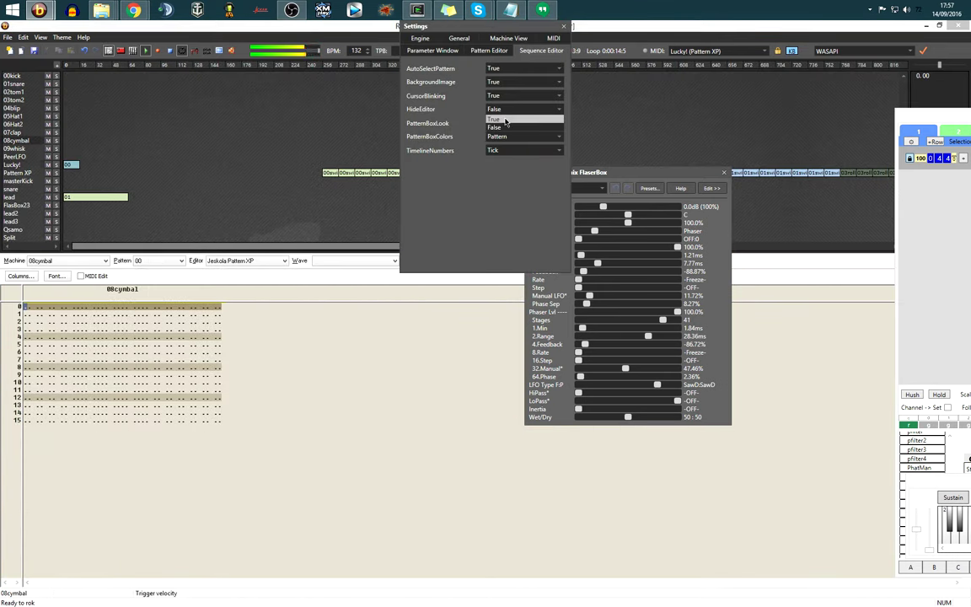
{"action": "left_click", "coordinate": [505, 124]}
{"action": "left_click_drag", "start_coordinate": [518, 30], "coordinate": [969, 346]}
{"action": "left_click", "coordinate": [156, 146]}
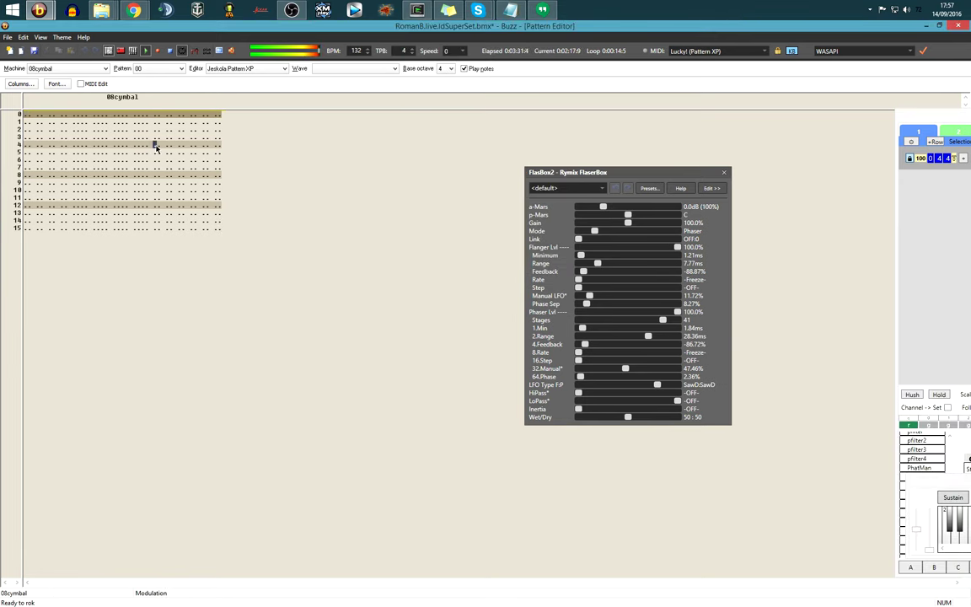
Open the 01swingroll pattern from the Pattern XP track and slightly raise the 02tom1 trigger velocity at row 22.
{"action": "key", "text": "F4"}
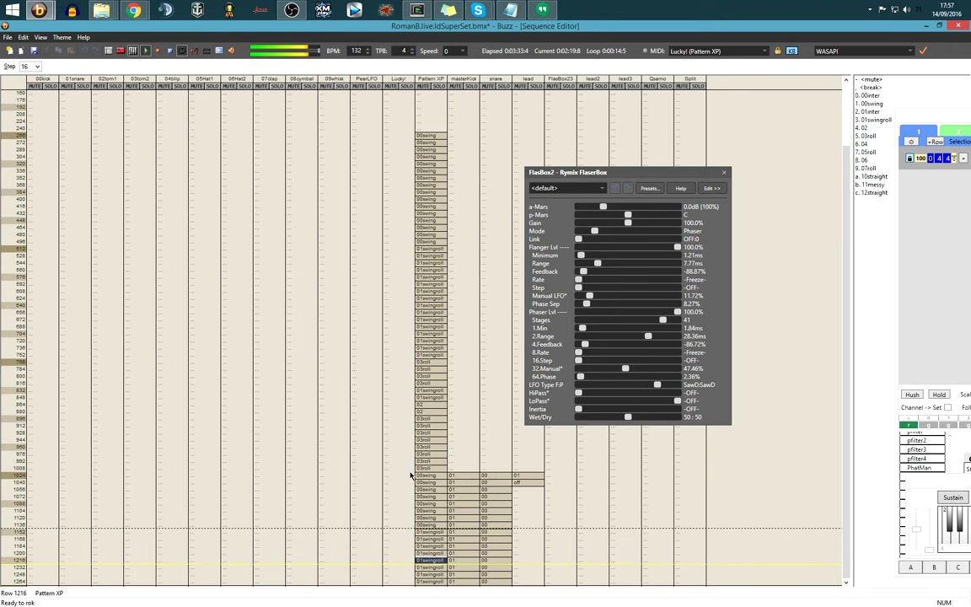
{"action": "double_click", "coordinate": [428, 373]}
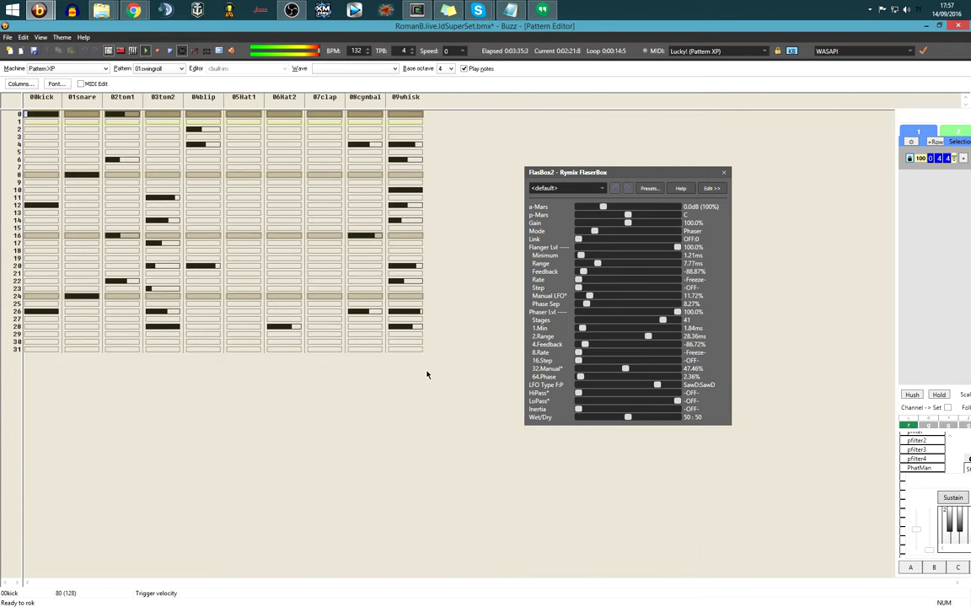
{"action": "left_click", "coordinate": [130, 283]}
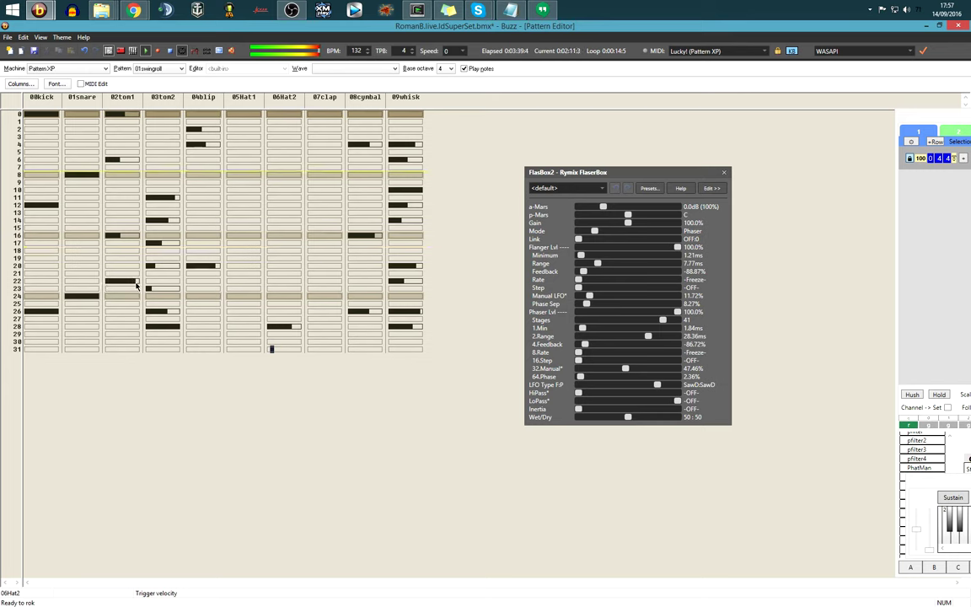
{"action": "left_click_drag", "start_coordinate": [135, 285], "coordinate": [101, 289]}
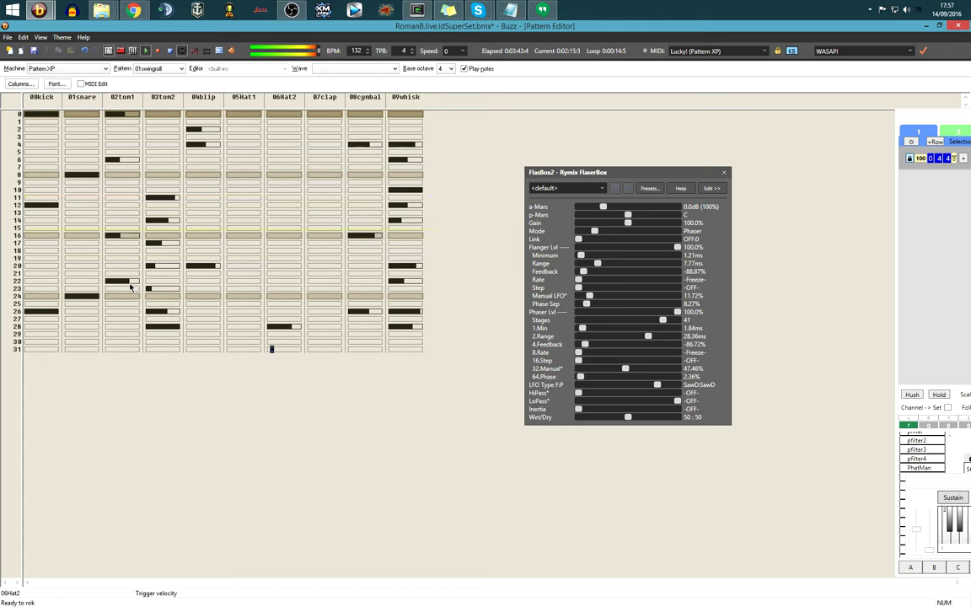
{"action": "left_click_drag", "start_coordinate": [131, 287], "coordinate": [97, 285]}
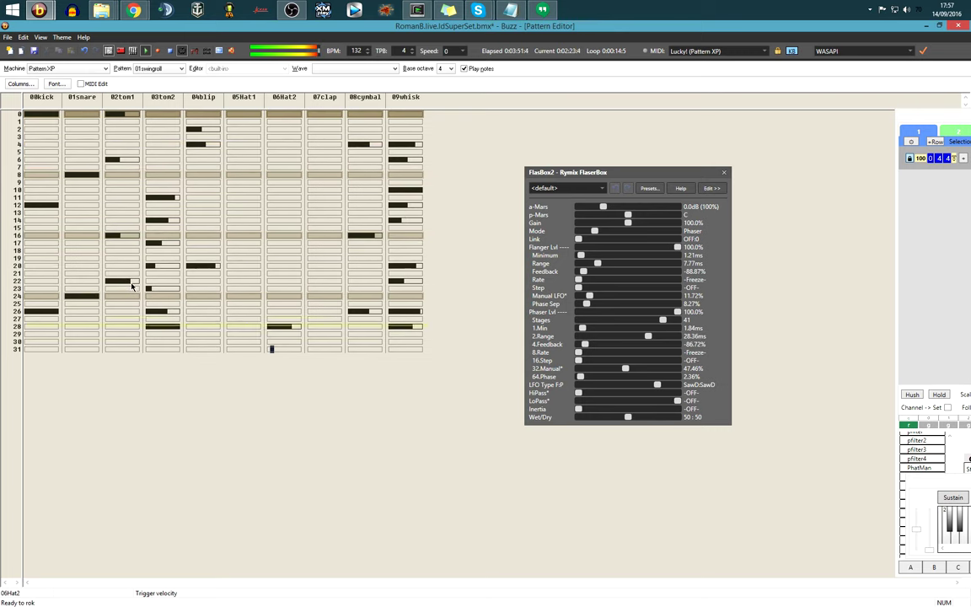
Return to the sequence editor and extend the playback loop's end to row 1536, keeping its start at row 1152.
{"action": "key", "text": "F2"}
{"action": "key", "text": "F4"}
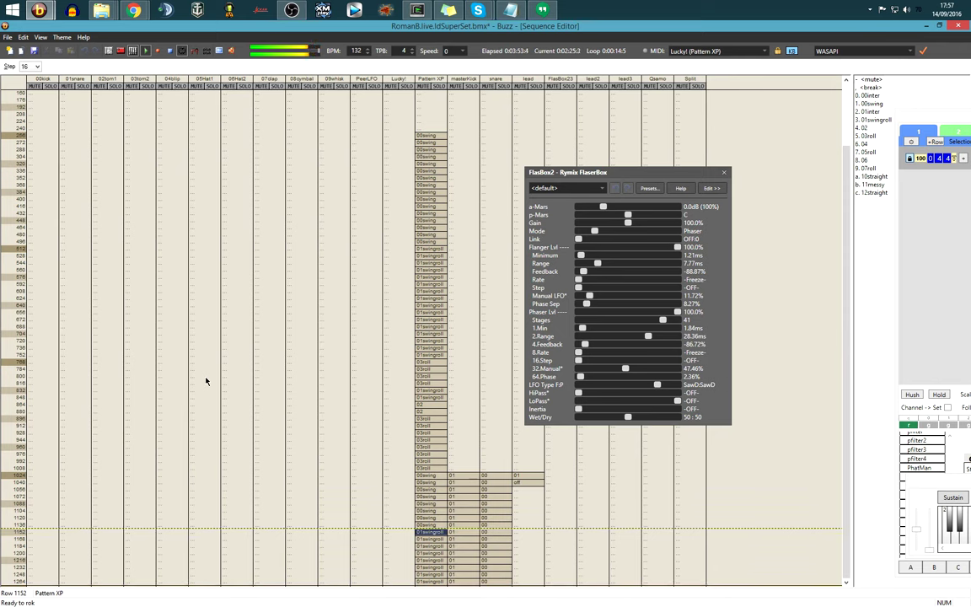
{"action": "key", "text": "Page_Down"}
{"action": "key", "text": "Page_Down"}
{"action": "key", "text": "Page_Up"}
{"action": "key", "text": "ctrl+e"}
{"action": "key", "text": "ctrl+e"}
{"action": "key", "text": "Page_Down"}
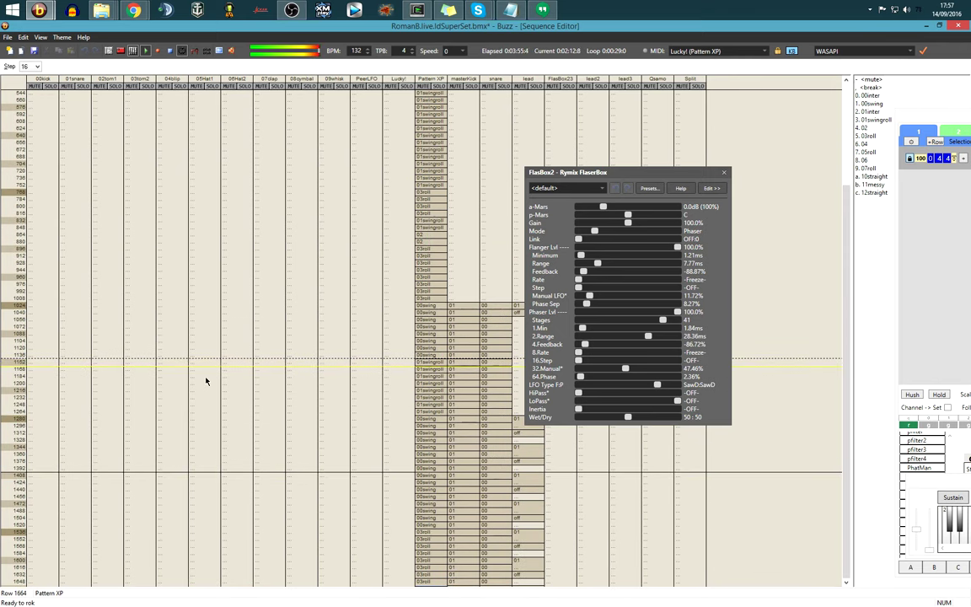
{"action": "key", "text": "Page_Down"}
{"action": "key", "text": "Page_Up"}
{"action": "key", "text": "Up"}
{"action": "key", "text": "Up"}
{"action": "key", "text": "Up"}
{"action": "key", "text": "Up"}
{"action": "key", "text": "Up"}
{"action": "key", "text": "Up"}
{"action": "key", "text": "Up"}
{"action": "key", "text": "Up"}
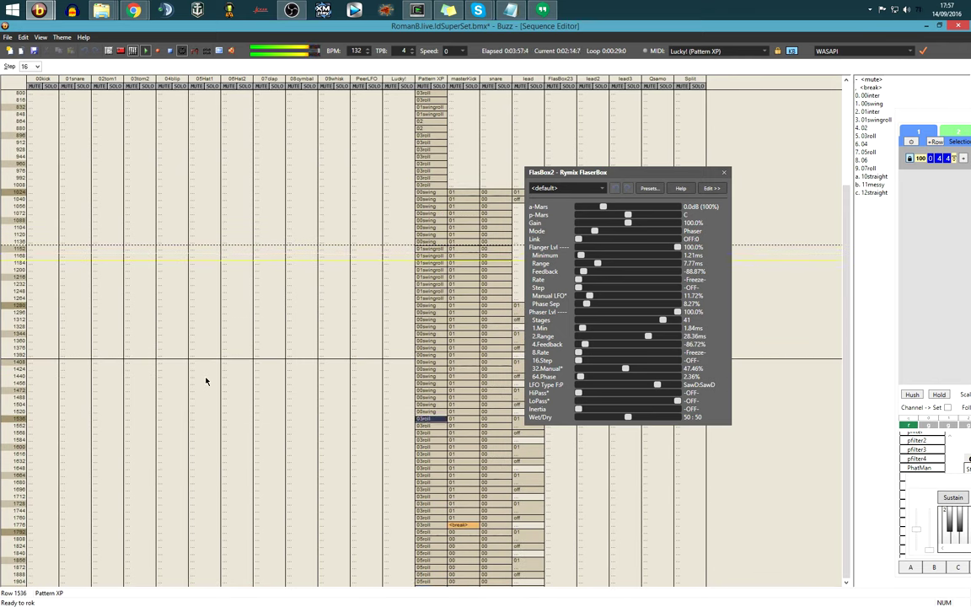
{"action": "key", "text": "Page_Up"}
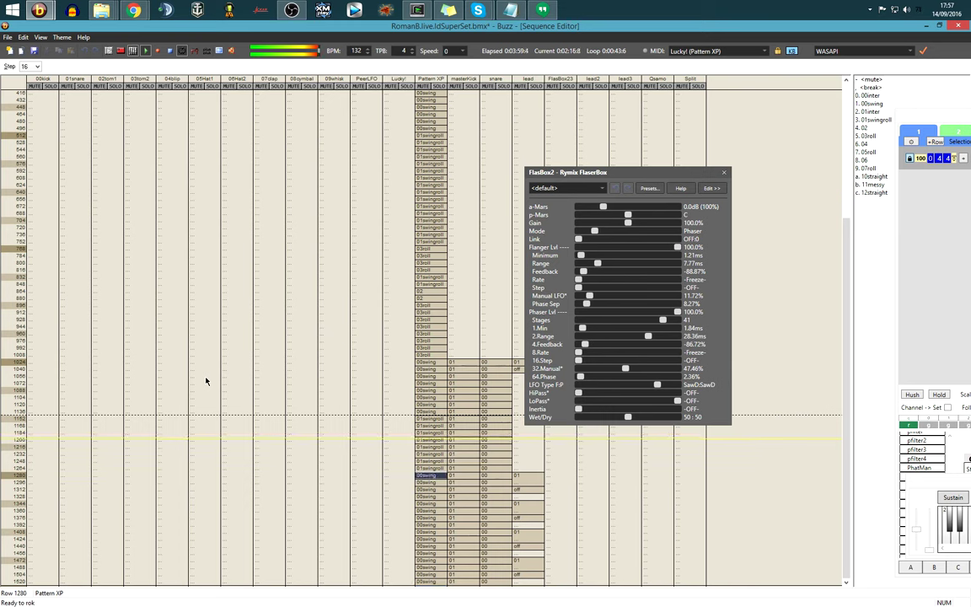
Move the FlasBox2 window clear of the track columns and go to row 1472 of the lead track.
{"action": "key", "text": "Page_Down"}
{"action": "key", "text": "Page_Down"}
{"action": "key", "text": "Page_Down"}
{"action": "key", "text": "Page_Up"}
{"action": "key", "text": "Page_Up"}
{"action": "key", "text": "Page_Up"}
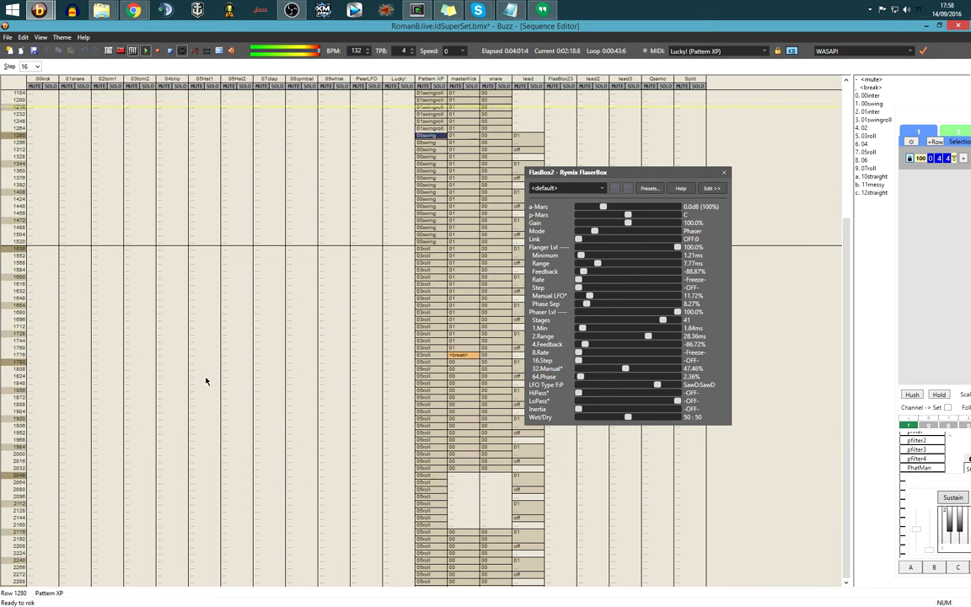
{"action": "left_click", "coordinate": [594, 163]}
{"action": "left_click_drag", "start_coordinate": [654, 175], "coordinate": [816, 159]}
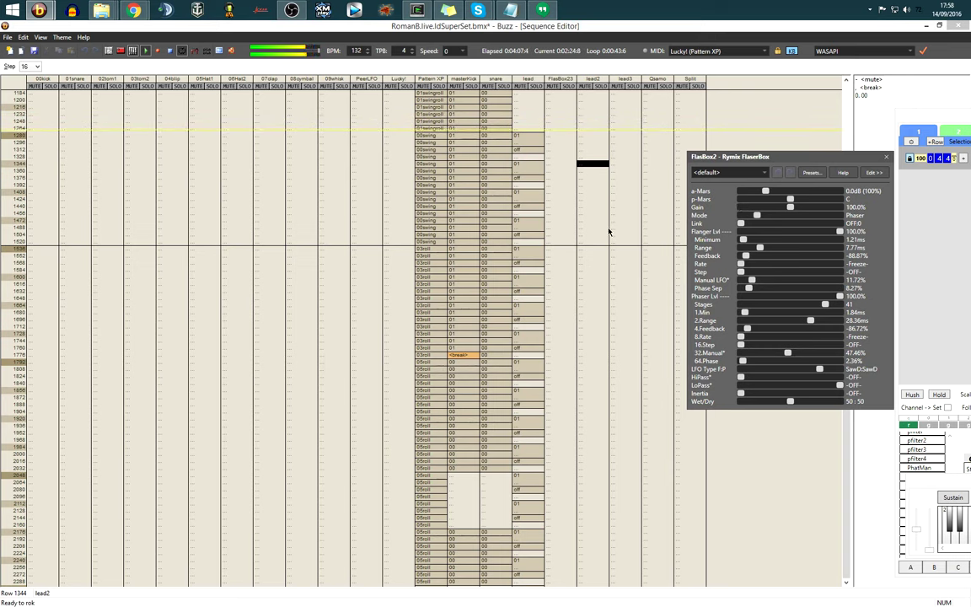
{"action": "left_click", "coordinate": [531, 220]}
{"action": "key", "text": "1"}
Open Uranus from the machine view and place its window below FlasBox2's, beside the sequence grid.
{"action": "key", "text": "F3"}
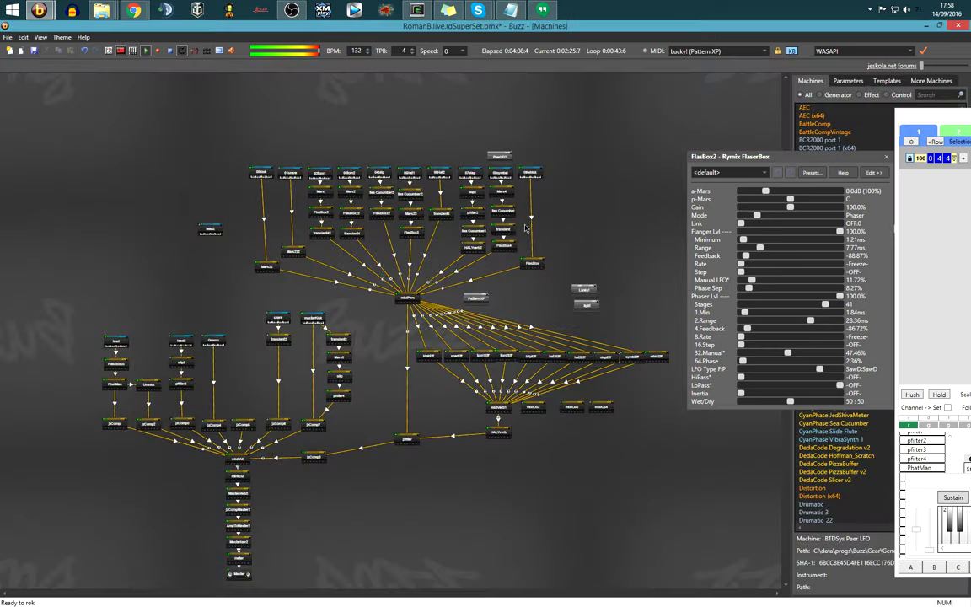
{"action": "double_click", "coordinate": [148, 387]}
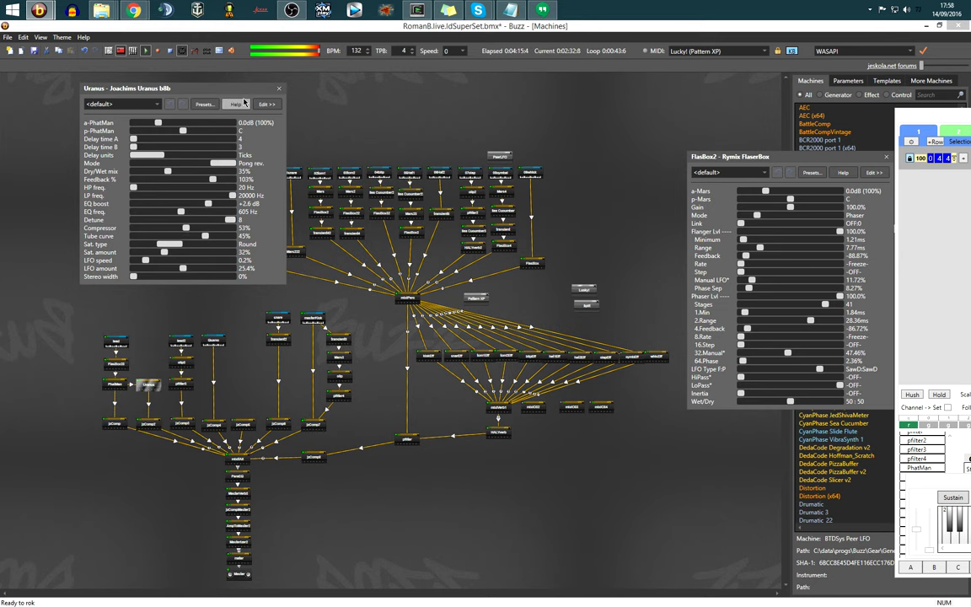
{"action": "left_click_drag", "start_coordinate": [211, 91], "coordinate": [792, 393]}
{"action": "key", "text": "F4"}
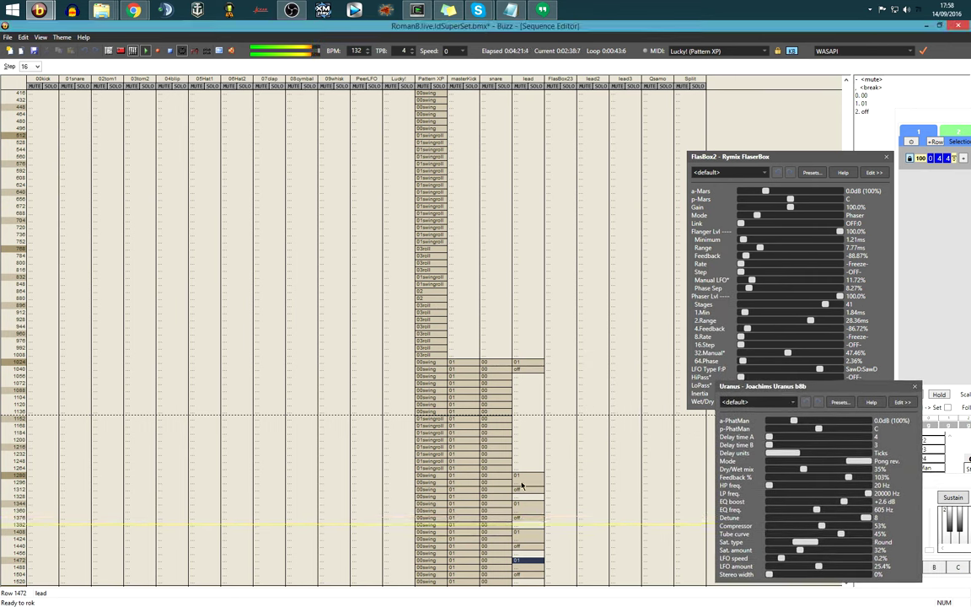
Extend the playback loop's end to row 1792 of the sequence.
{"action": "left_click", "coordinate": [521, 520]}
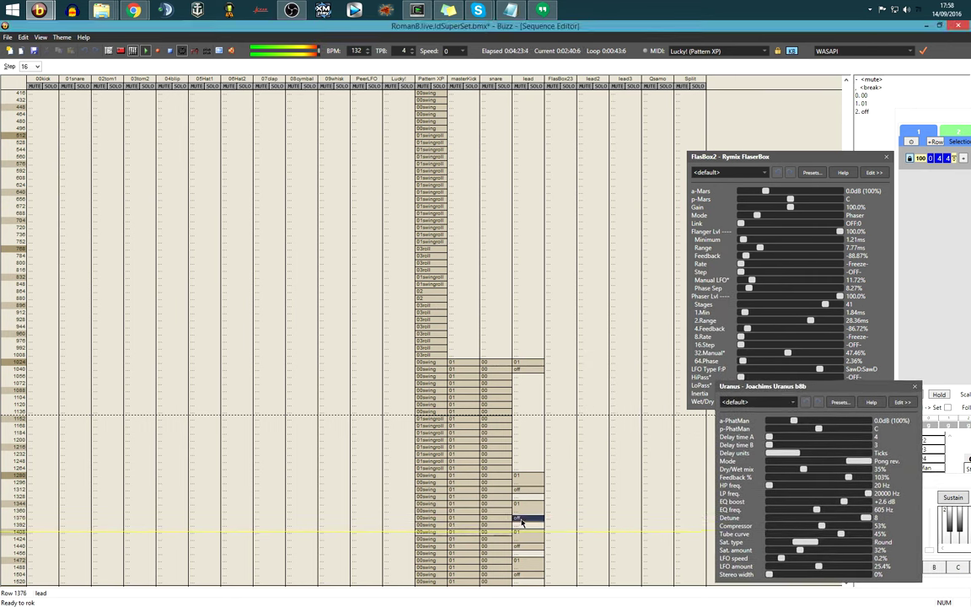
{"action": "key", "text": "Page_Down"}
{"action": "key", "text": "Page_Down"}
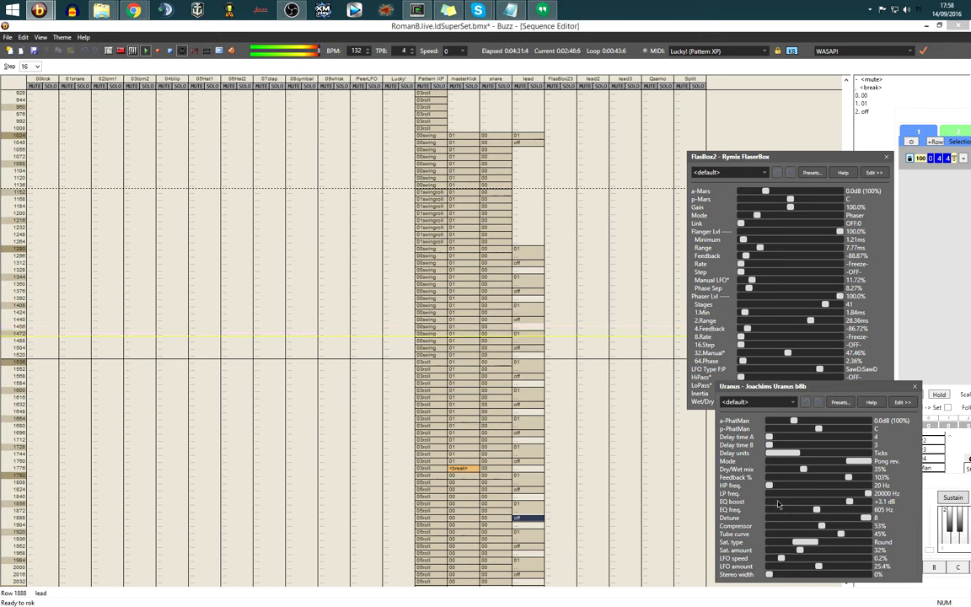
{"action": "left_click", "coordinate": [516, 349]}
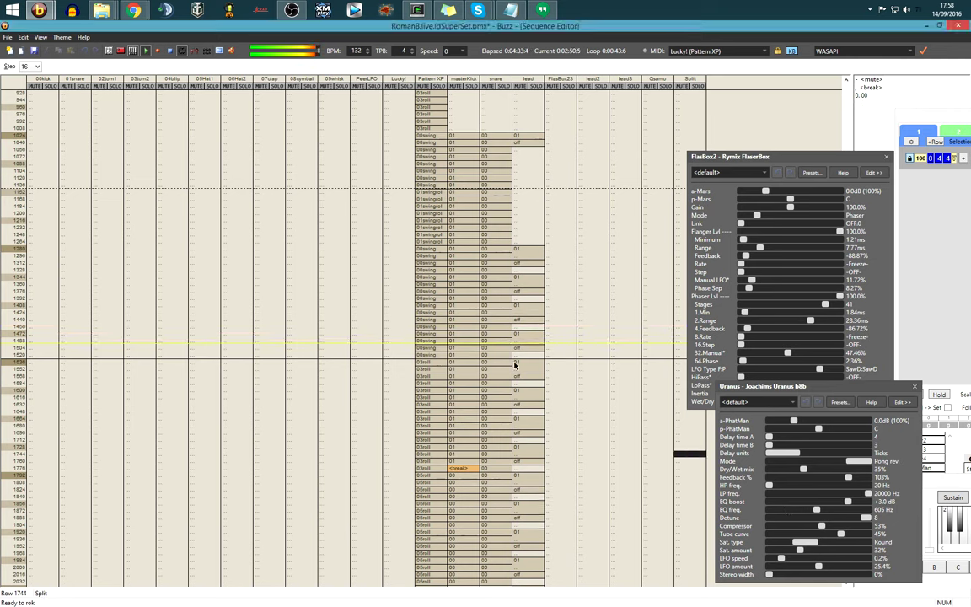
{"action": "key", "text": "Page_Down"}
{"action": "key", "text": "Down"}
{"action": "key", "text": "ctrl+e"}
{"action": "key", "text": "Down"}
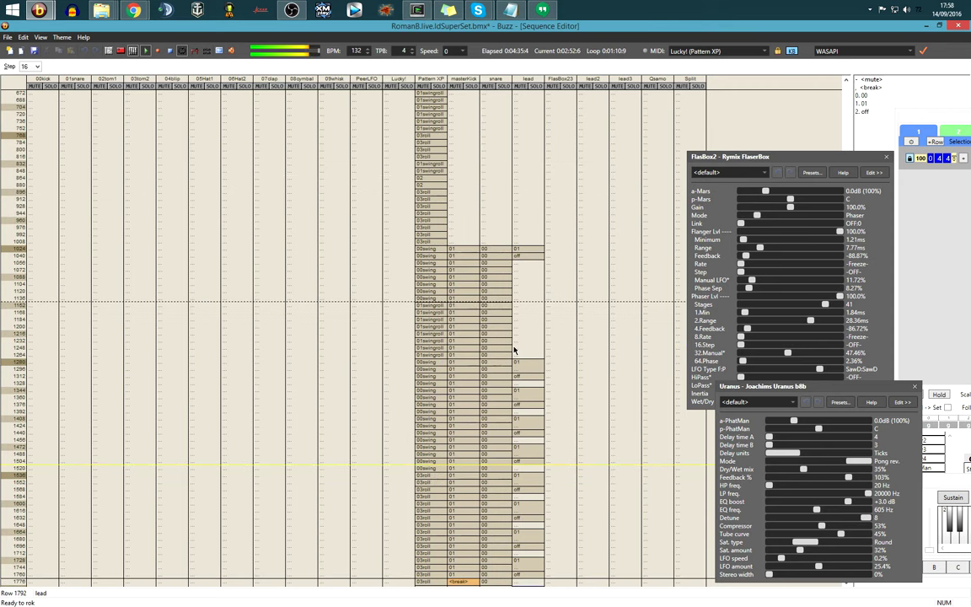
Move the playback loop's start to row 1536, keeping its end at row 1792.
{"action": "key", "text": "Up"}
{"action": "key", "text": "Up"}
{"action": "key", "text": "Up"}
{"action": "key", "text": "Up"}
{"action": "key", "text": "Up"}
{"action": "key", "text": "Up"}
{"action": "key", "text": "Up"}
{"action": "key", "text": "Up"}
{"action": "key", "text": "Up"}
{"action": "key", "text": "Up"}
{"action": "key", "text": "Up"}
{"action": "key", "text": "Up"}
{"action": "key", "text": "Up"}
{"action": "key", "text": "Up"}
{"action": "key", "text": "Up"}
{"action": "key", "text": "Up"}
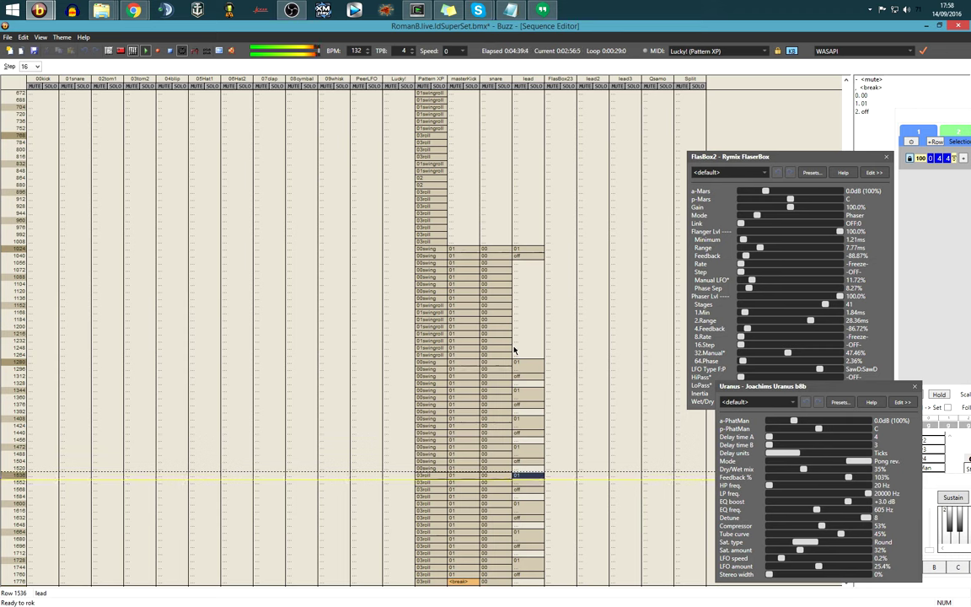
{"action": "key", "text": "Down"}
{"action": "key", "text": "Up"}
{"action": "scroll", "coordinate": [514, 349], "scroll_direction": "down", "scroll_amount": 10}
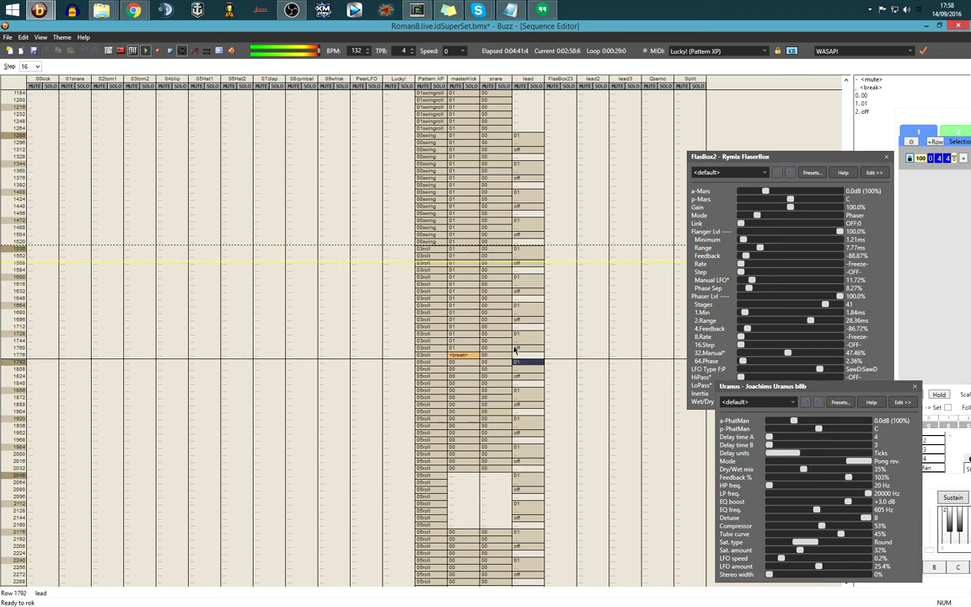
In FlasBox2, set the phaser's Stages to 10 and 32.Manual* to 69.43%.
{"action": "left_click", "coordinate": [774, 306]}
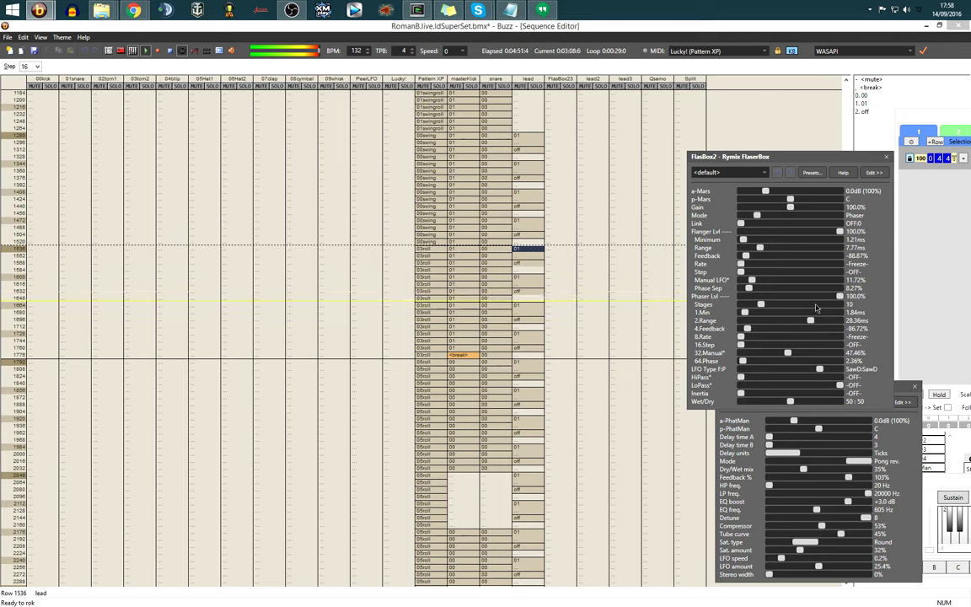
{"action": "left_click_drag", "start_coordinate": [787, 352], "coordinate": [807, 356]}
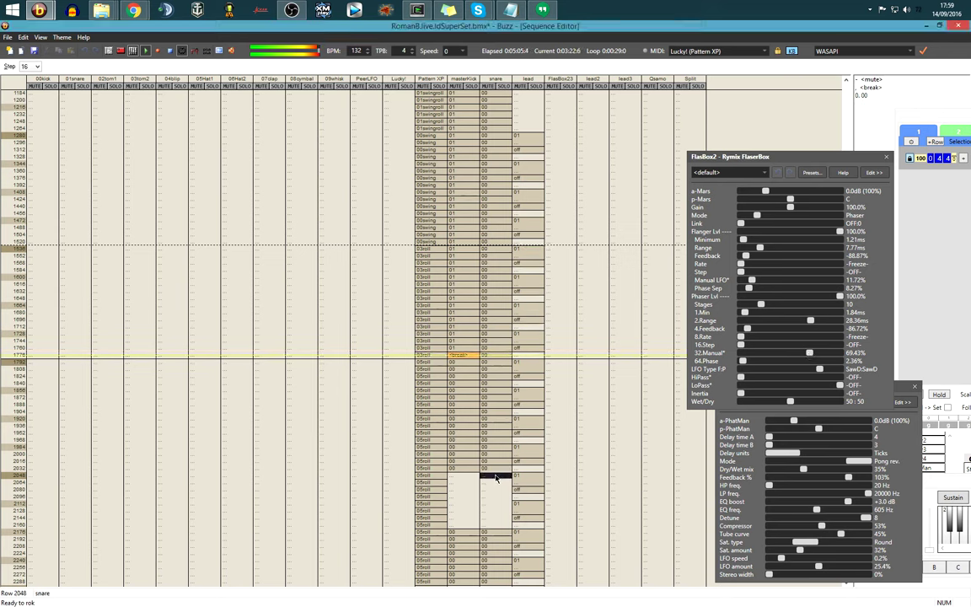
Move the playback loop to run from row 1792 to row 2048.
{"action": "scroll", "coordinate": [494, 484], "scroll_direction": "up", "scroll_amount": 4}
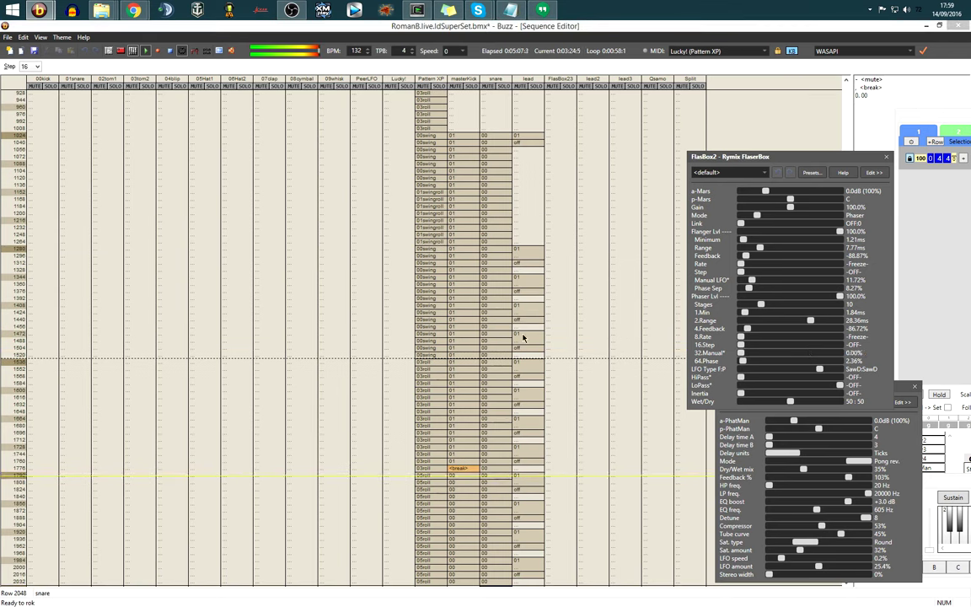
{"action": "left_click", "coordinate": [472, 477]}
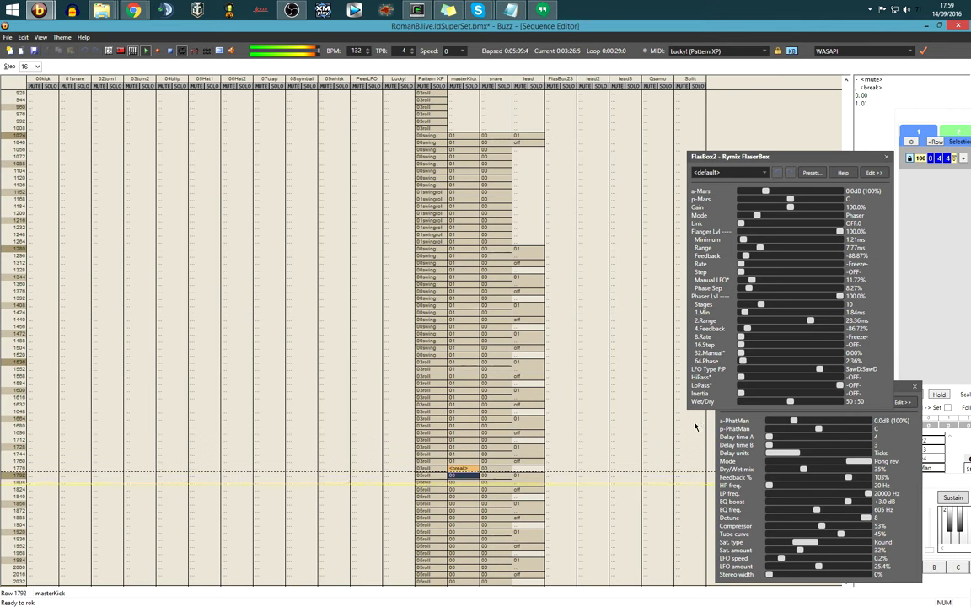
In FlasBox2, set the phaser's 8.Rate to 128.00 ticks and 16.Step to 3.00 ticks.
{"action": "left_click", "coordinate": [741, 337]}
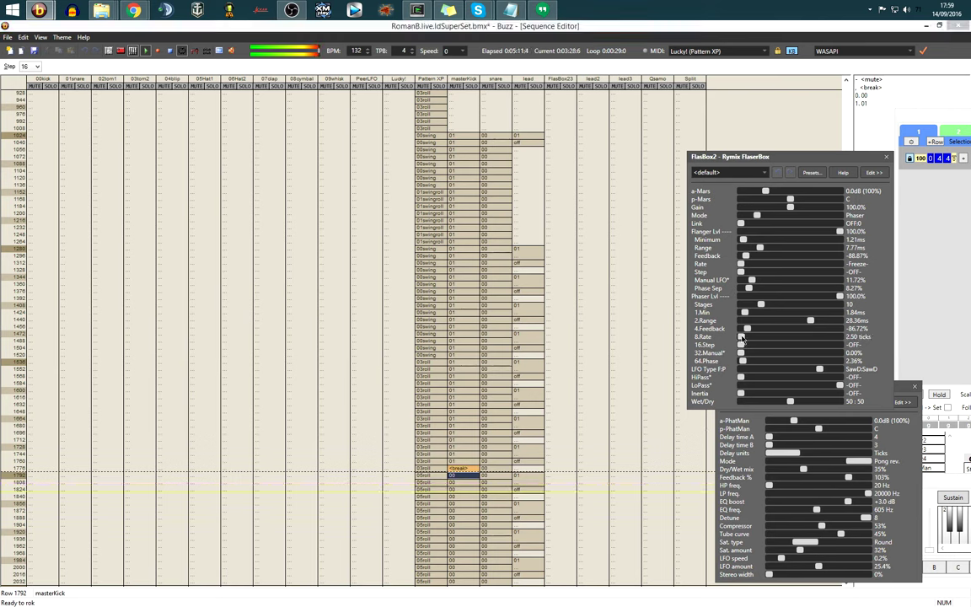
{"action": "left_click_drag", "start_coordinate": [741, 337], "coordinate": [767, 341]}
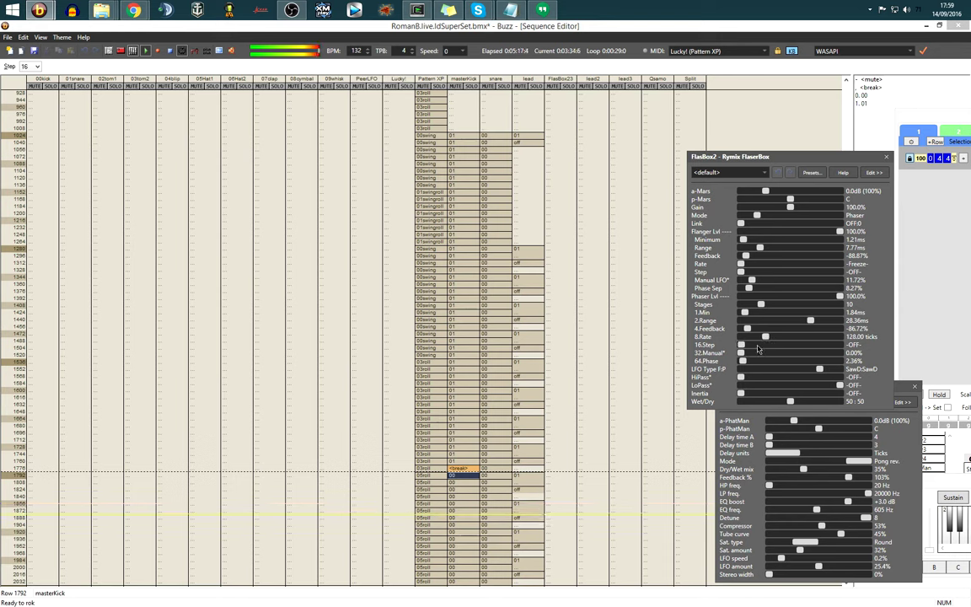
{"action": "left_click", "coordinate": [757, 346]}
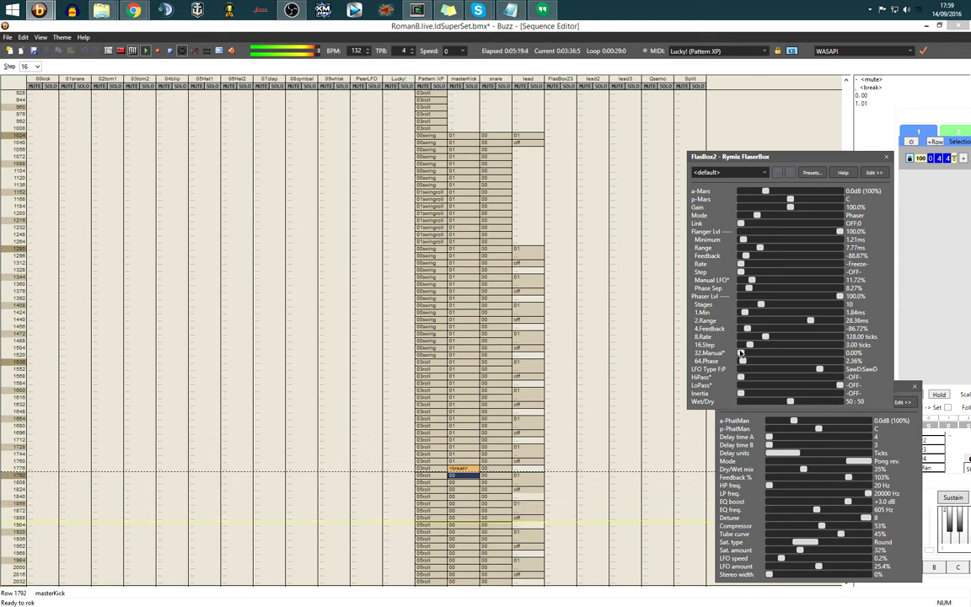
Review the distortion settings of the Mars filter that follows 02tom1 in the machine view, and close its window.
{"action": "left_click", "coordinate": [504, 476]}
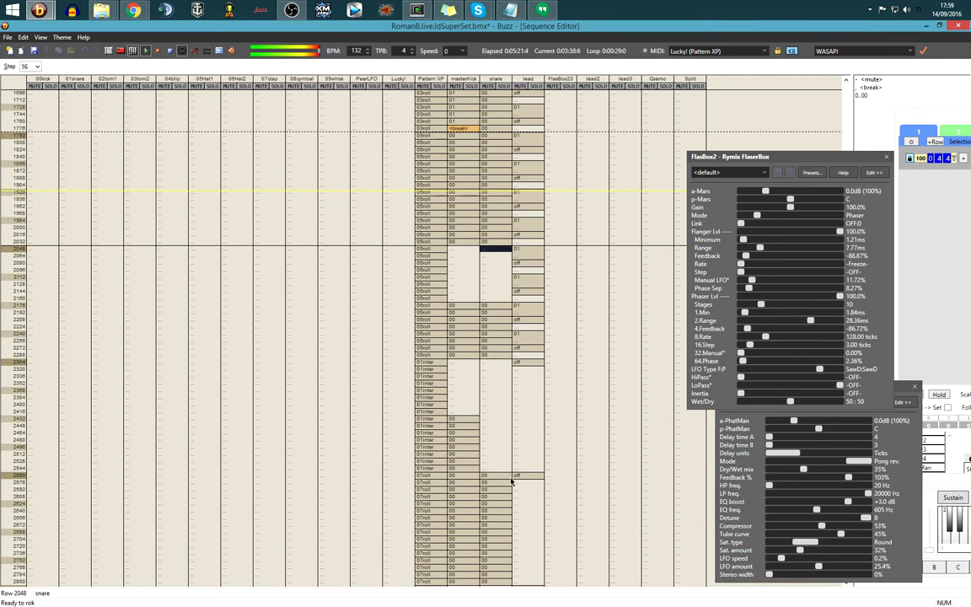
{"action": "key", "text": "F3"}
{"action": "scroll", "coordinate": [333, 220], "scroll_direction": "up", "scroll_amount": 3}
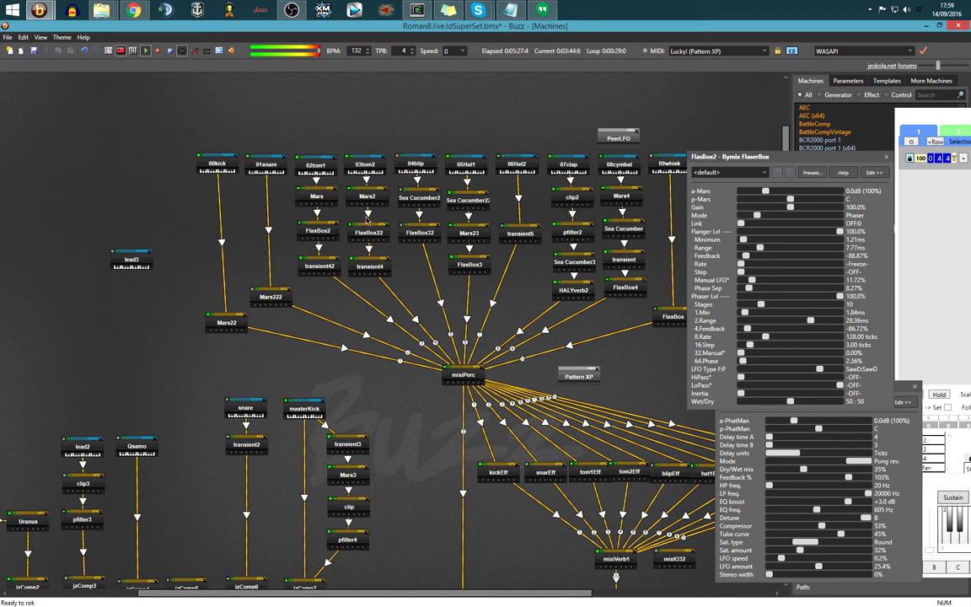
{"action": "double_click", "coordinate": [318, 197]}
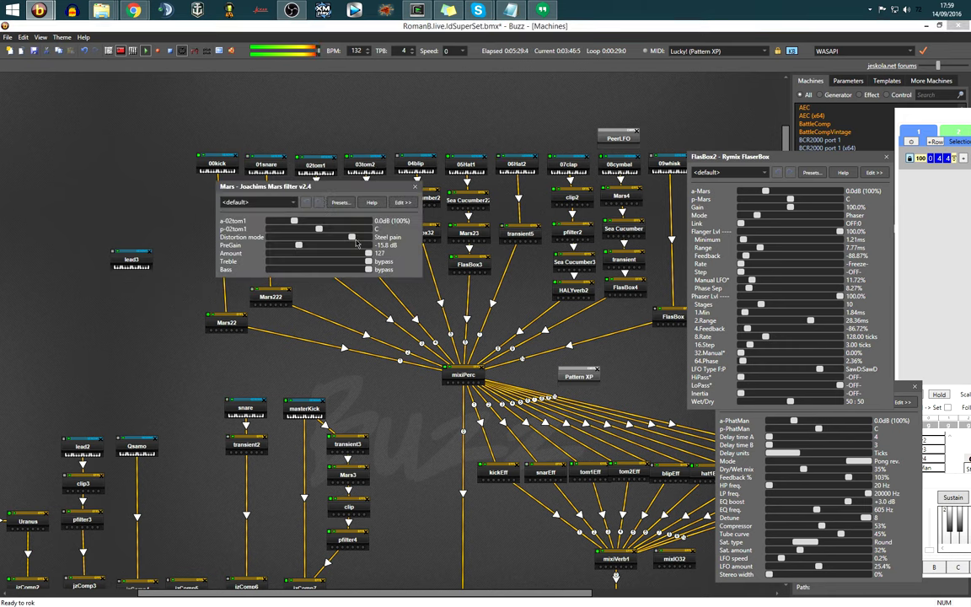
{"action": "scroll", "coordinate": [353, 242], "scroll_direction": "down", "scroll_amount": 1}
{"action": "left_click", "coordinate": [414, 190]}
On the Mars2 filter after 03tom2, set Distortion mode to Steel pain and lower PreGain to -18.0 dB, moving its window clear of the machines.
{"action": "double_click", "coordinate": [364, 200]}
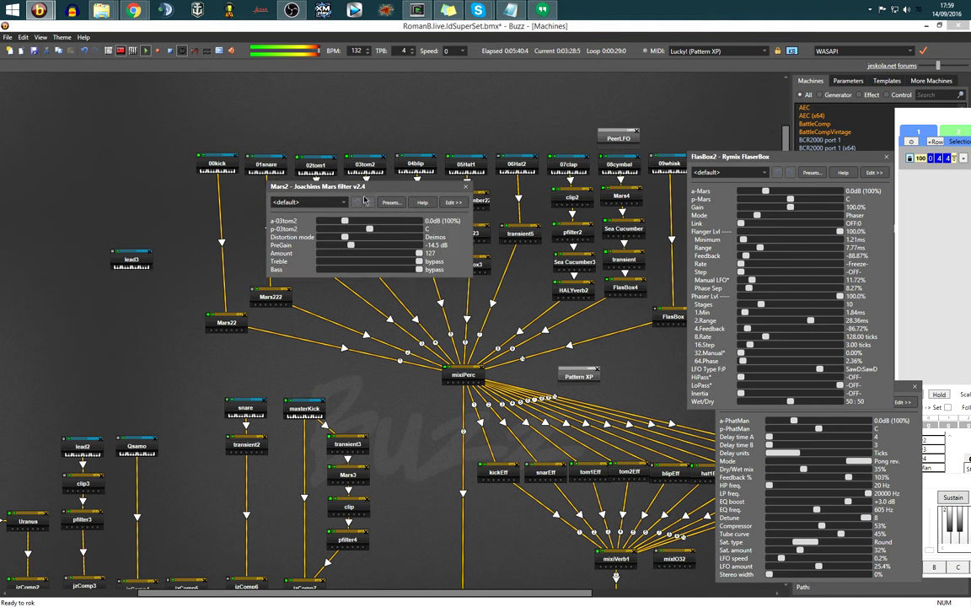
{"action": "left_click", "coordinate": [402, 241]}
{"action": "left_click_drag", "start_coordinate": [422, 186], "coordinate": [662, 400]}
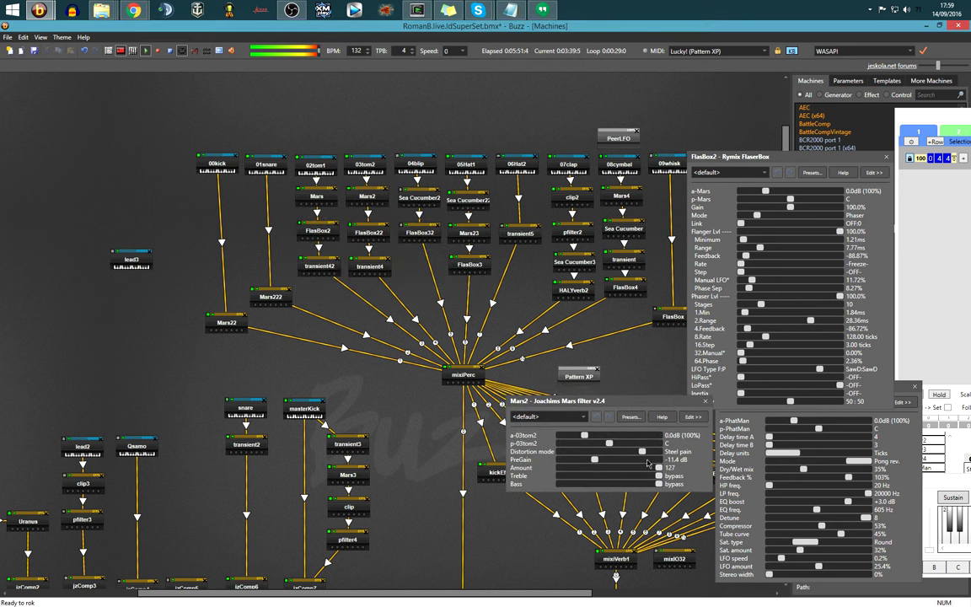
Inspect the 05roll drum pattern placed at row 1792 of the Pattern XP track, and return to the machine view.
{"action": "key", "text": "F4"}
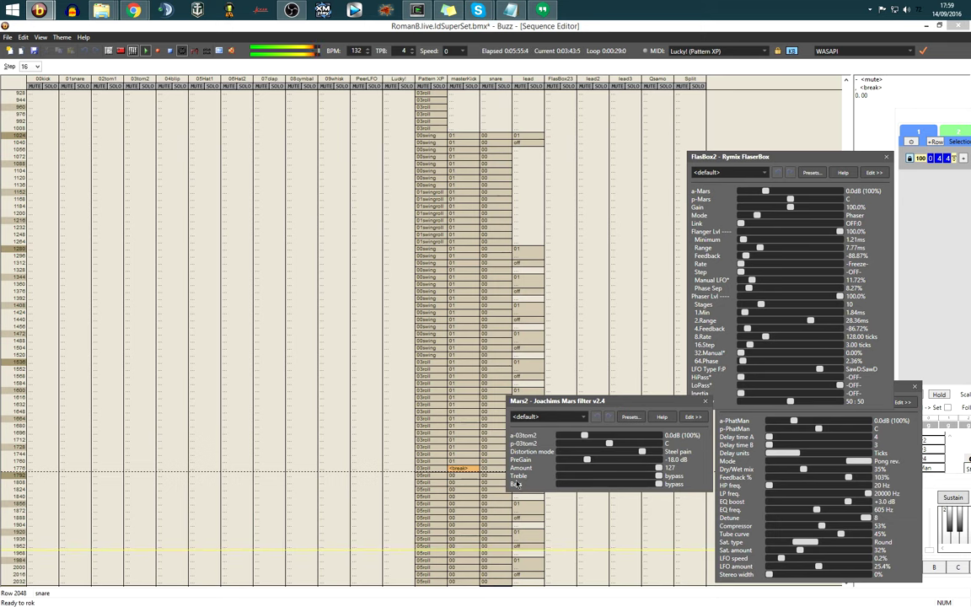
{"action": "left_click", "coordinate": [436, 477]}
{"action": "key", "text": "Return"}
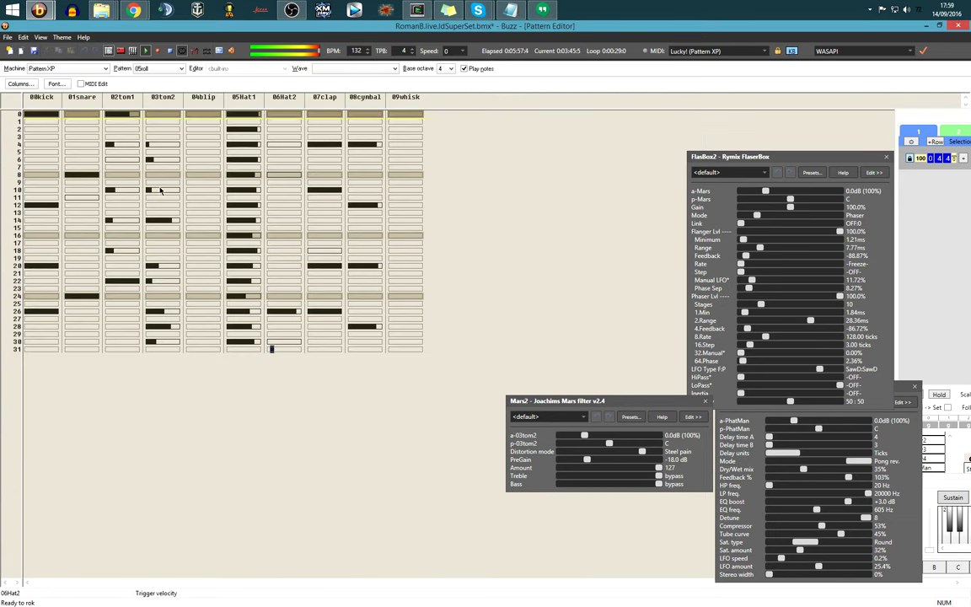
{"action": "key", "text": "F3"}
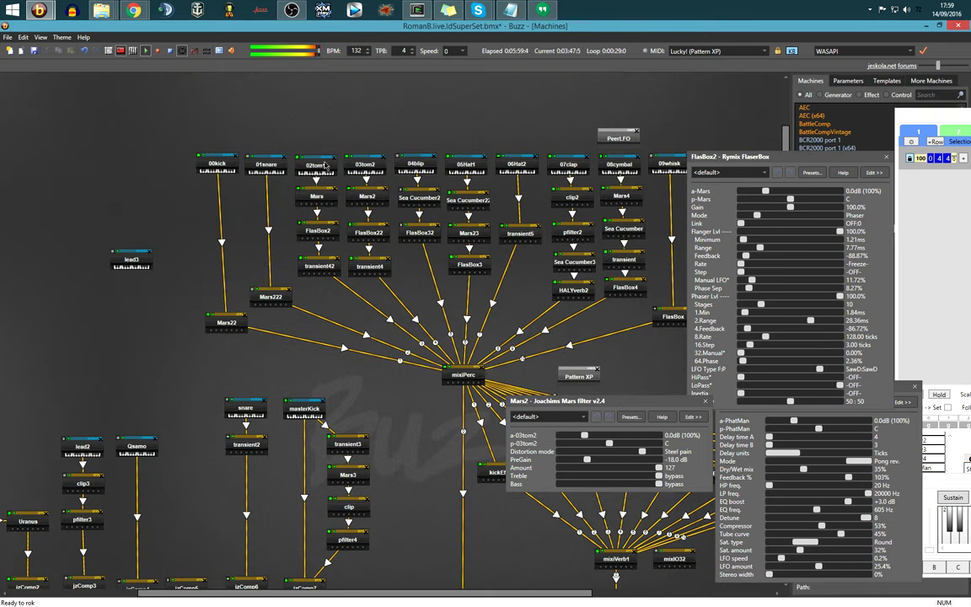
Set 03tom2's MasterGain to 3.00 dB, with its parameter window moved off the drum machines and enlarged to show every parameter.
{"action": "double_click", "coordinate": [365, 165]}
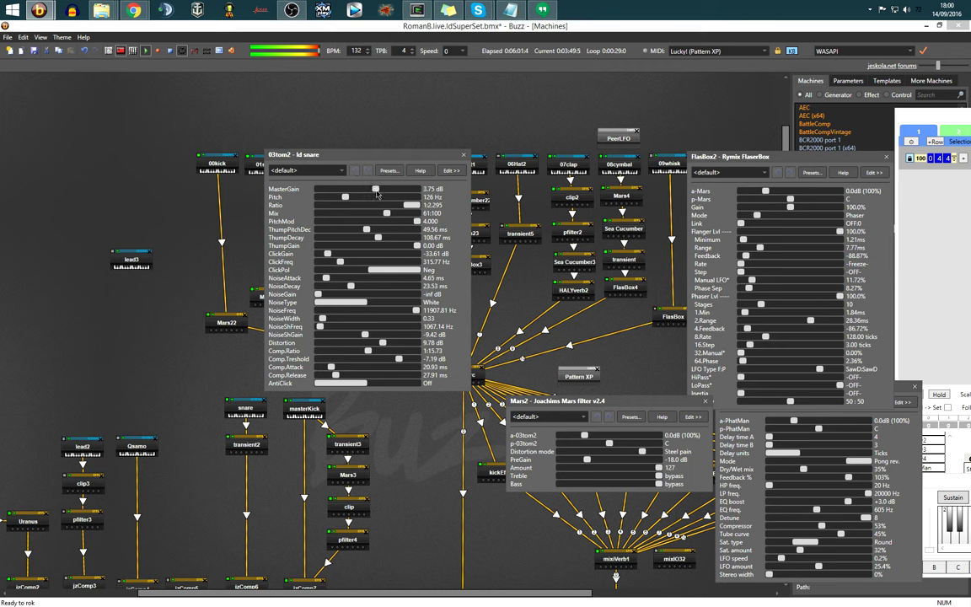
{"action": "mouse_move", "coordinate": [381, 193]}
{"action": "left_mouse_down"}
{"action": "mouse_move", "coordinate": [412, 195]}
{"action": "mouse_move", "coordinate": [354, 194]}
{"action": "mouse_move", "coordinate": [374, 195]}
{"action": "left_mouse_up"}
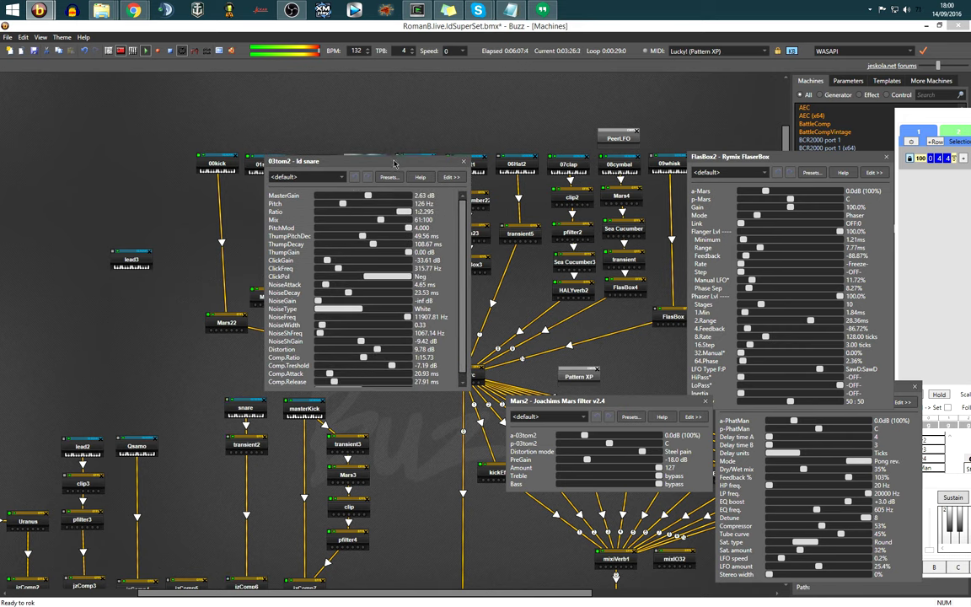
{"action": "left_click_drag", "start_coordinate": [394, 160], "coordinate": [606, 113]}
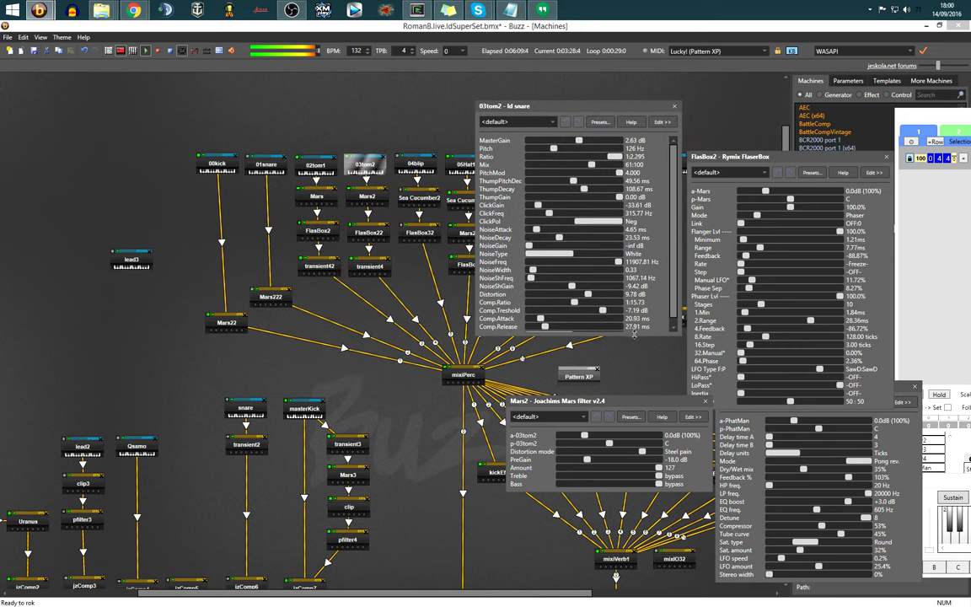
{"action": "left_click_drag", "start_coordinate": [634, 333], "coordinate": [635, 344]}
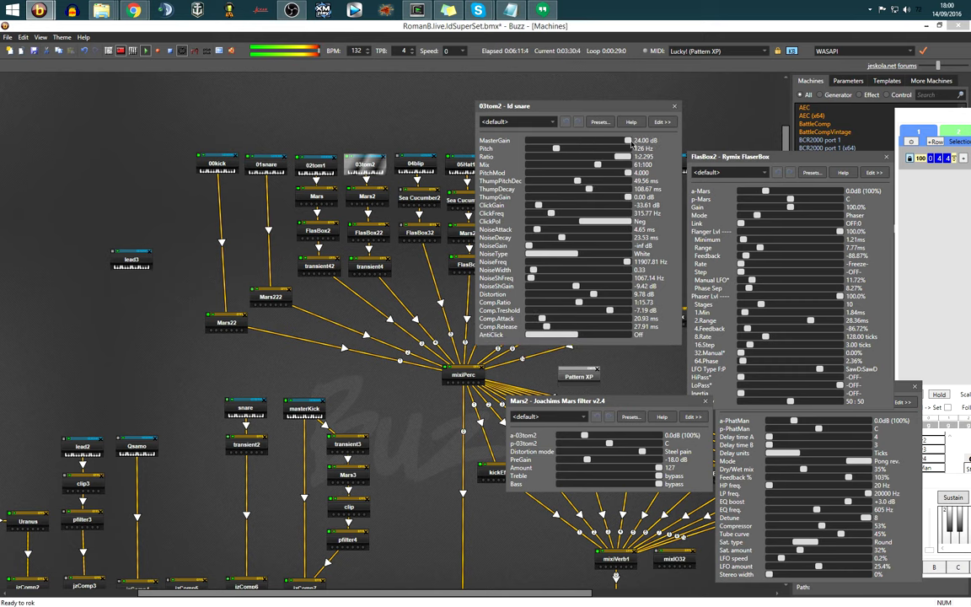
{"action": "left_click_drag", "start_coordinate": [582, 141], "coordinate": [584, 143]}
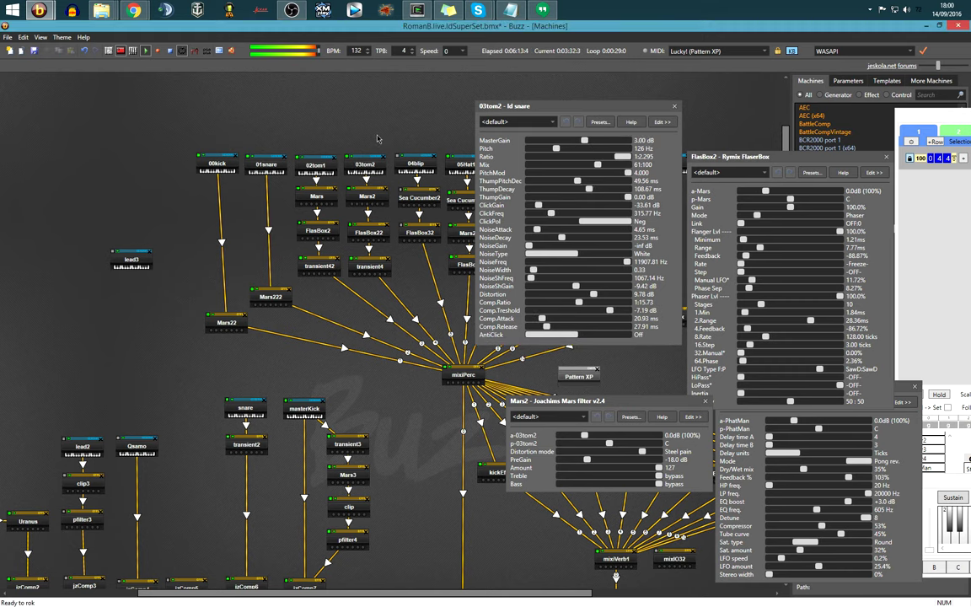
Balance the toms by setting 02tom1's MasterGain to -1.88 dB and 03tom2's to 15.75 dB, and close the 03tom2 window.
{"action": "double_click", "coordinate": [316, 165]}
{"action": "left_click_drag", "start_coordinate": [288, 140], "coordinate": [760, 95]}
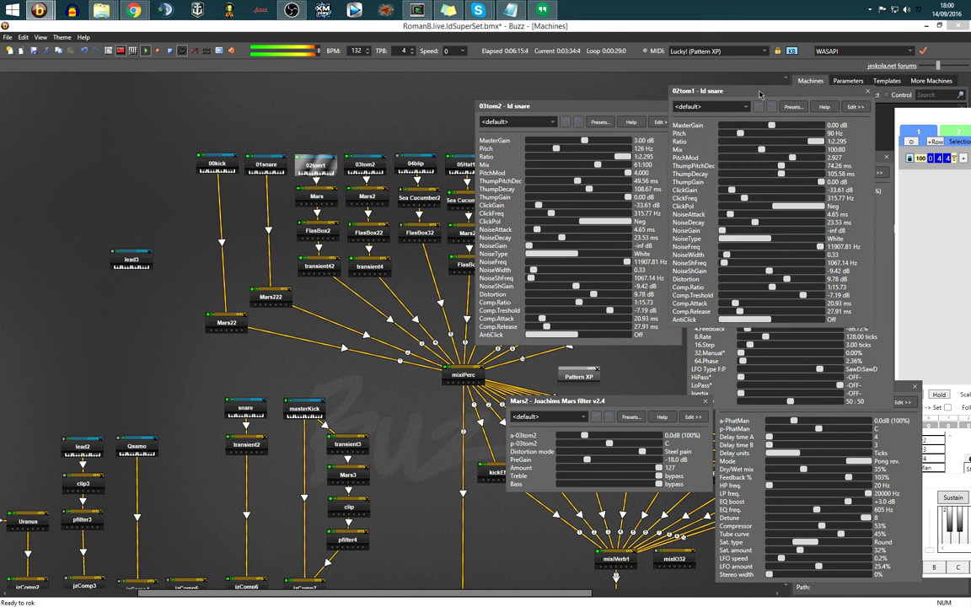
{"action": "left_click_drag", "start_coordinate": [589, 141], "coordinate": [609, 141]}
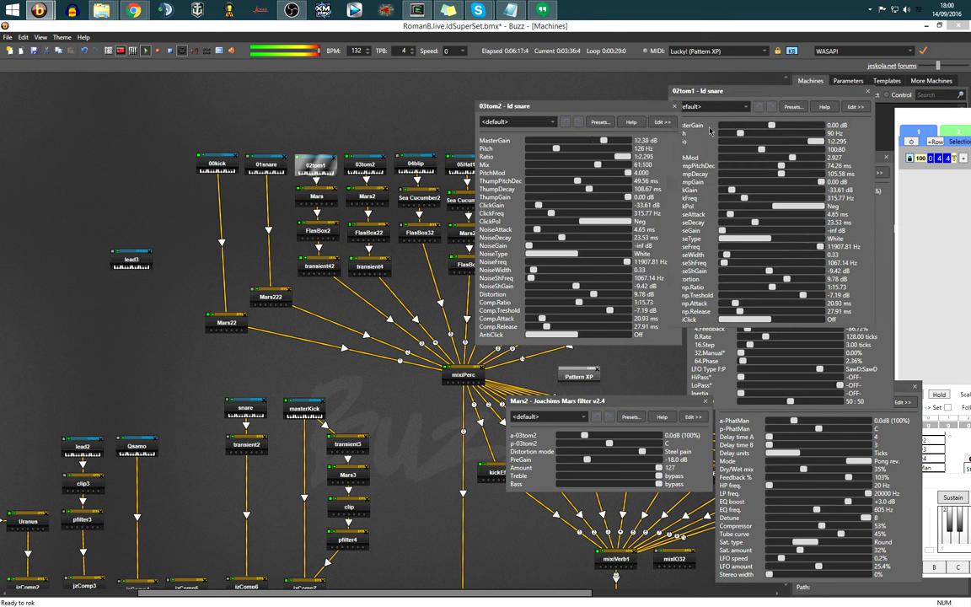
{"action": "mouse_move", "coordinate": [771, 126]}
{"action": "left_mouse_down"}
{"action": "mouse_move", "coordinate": [815, 130]}
{"action": "mouse_move", "coordinate": [764, 129]}
{"action": "left_mouse_up"}
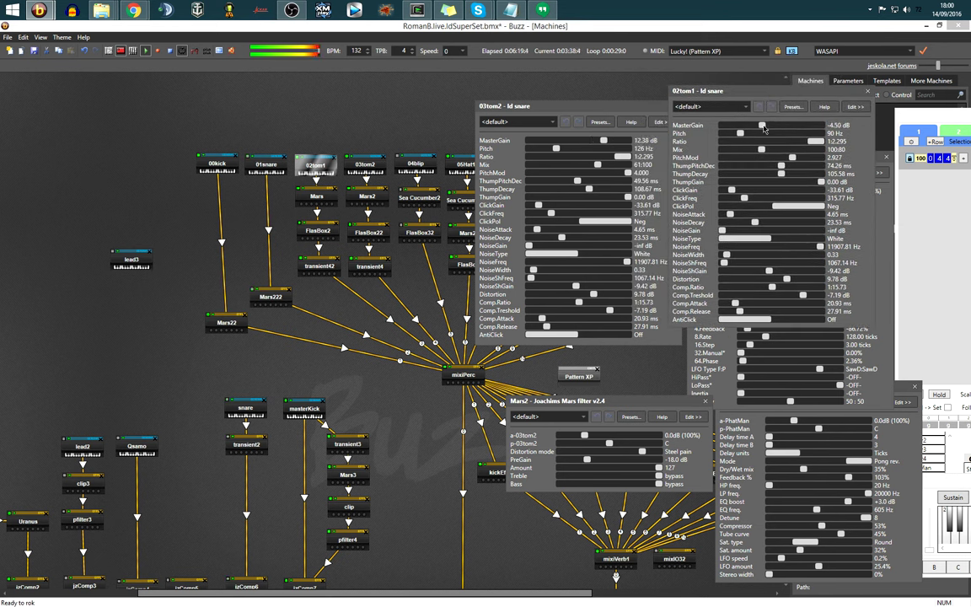
{"action": "left_click", "coordinate": [610, 145]}
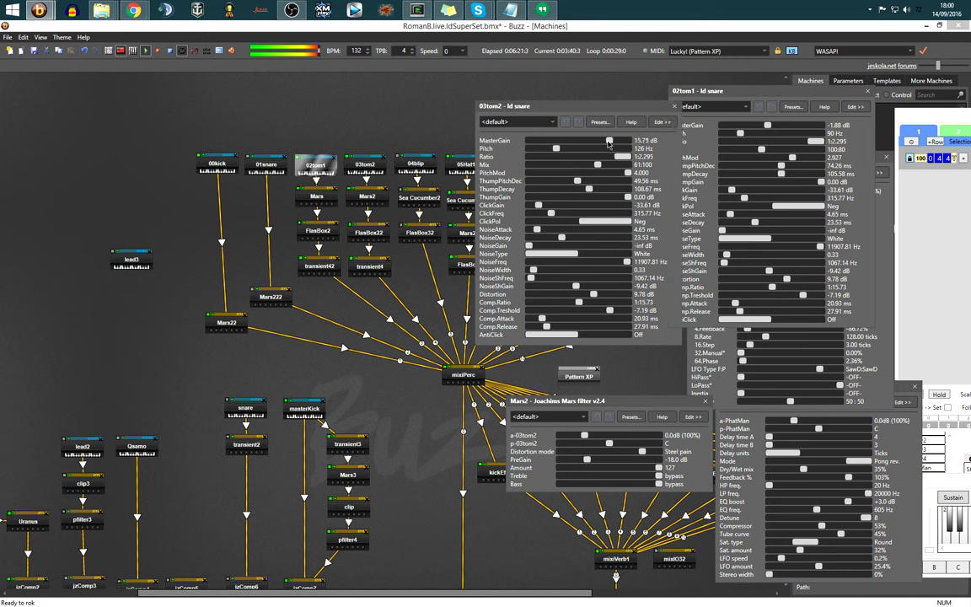
{"action": "key", "text": "Escape"}
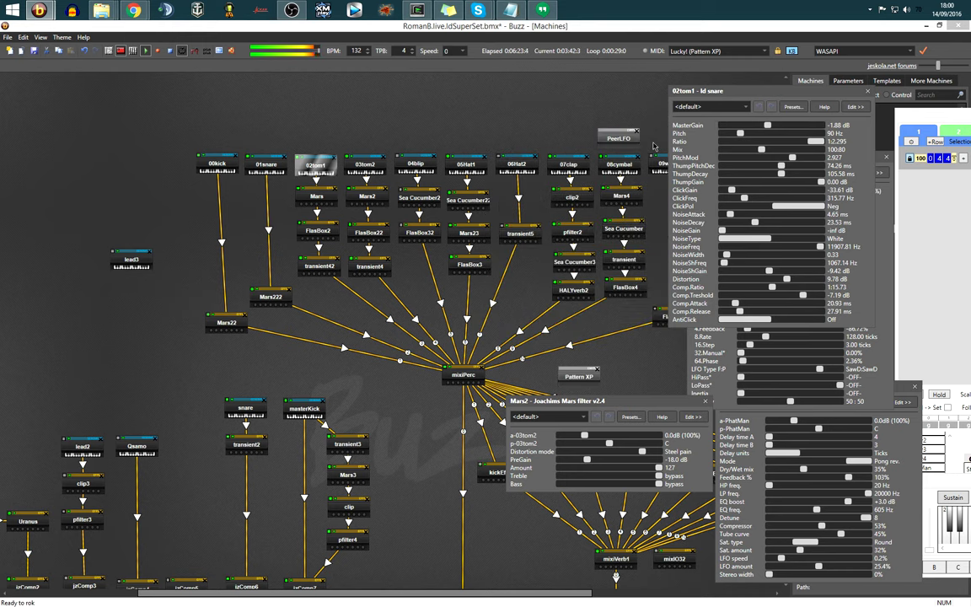
Open the 00kick parameters and move their window off the drum machines, beside the 02tom1 window.
{"action": "left_click", "coordinate": [518, 141]}
{"action": "double_click", "coordinate": [211, 162]}
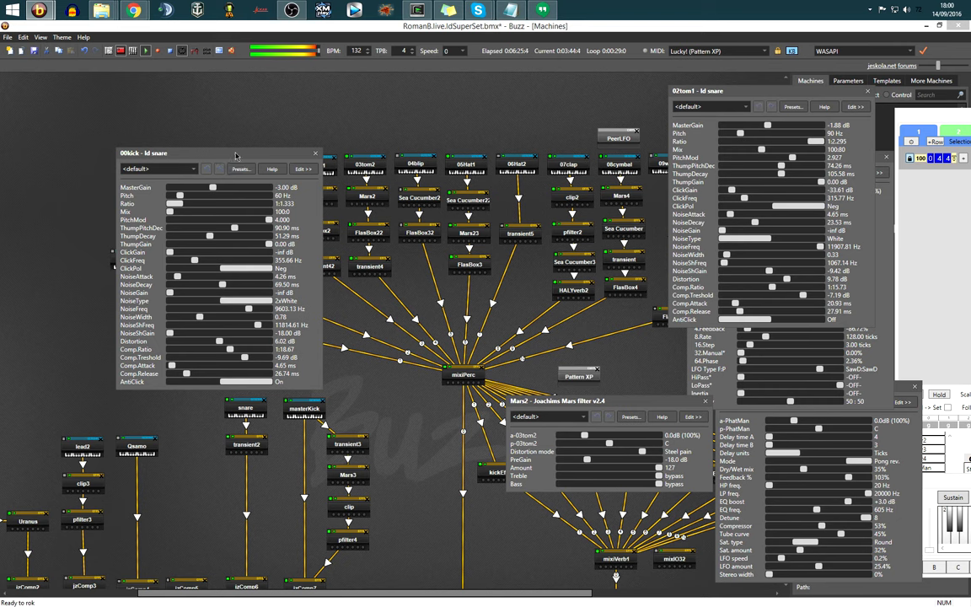
{"action": "left_click_drag", "start_coordinate": [166, 139], "coordinate": [540, 153]}
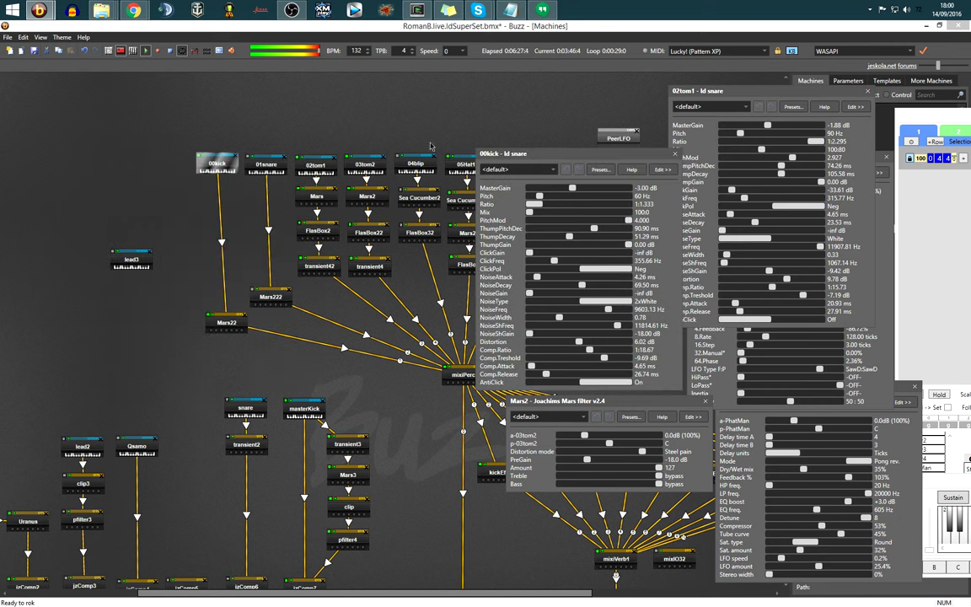
Extend the playback loop's end to row 2304 of the sequence and move the 00kick parameter window clear of the used tracks.
{"action": "key", "text": "F4"}
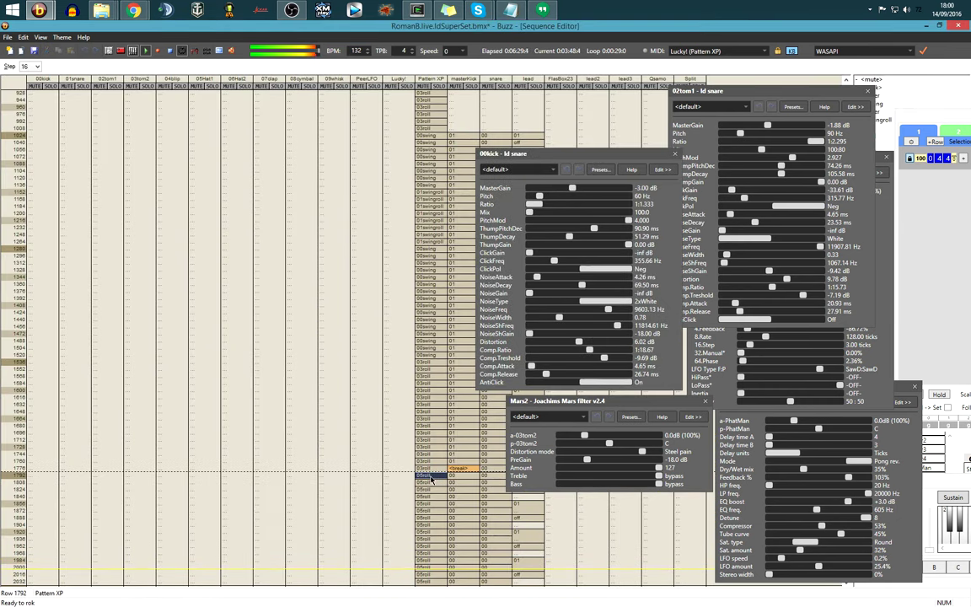
{"action": "scroll", "coordinate": [428, 474], "scroll_direction": "down", "scroll_amount": 10}
{"action": "scroll", "coordinate": [430, 477], "scroll_direction": "down", "scroll_amount": 5}
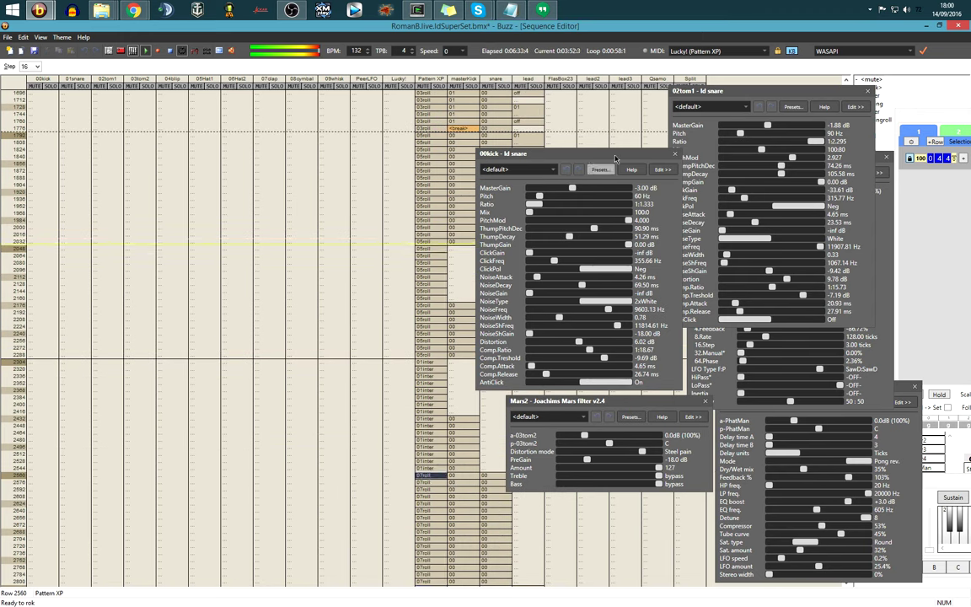
{"action": "left_click_drag", "start_coordinate": [623, 158], "coordinate": [226, 133]}
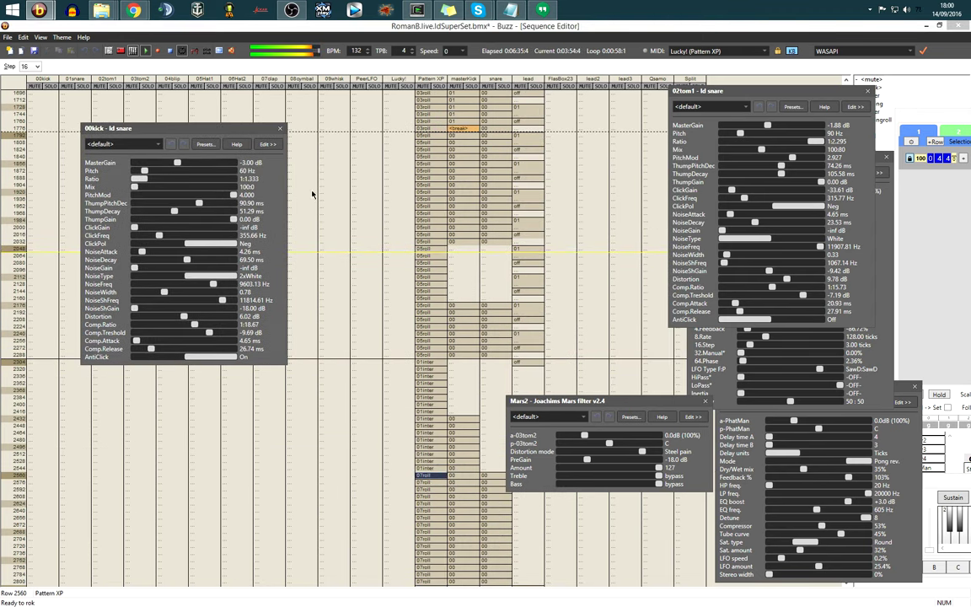
Move the playback loop to run from row 2048 to row 2176.
{"action": "left_click", "coordinate": [469, 310]}
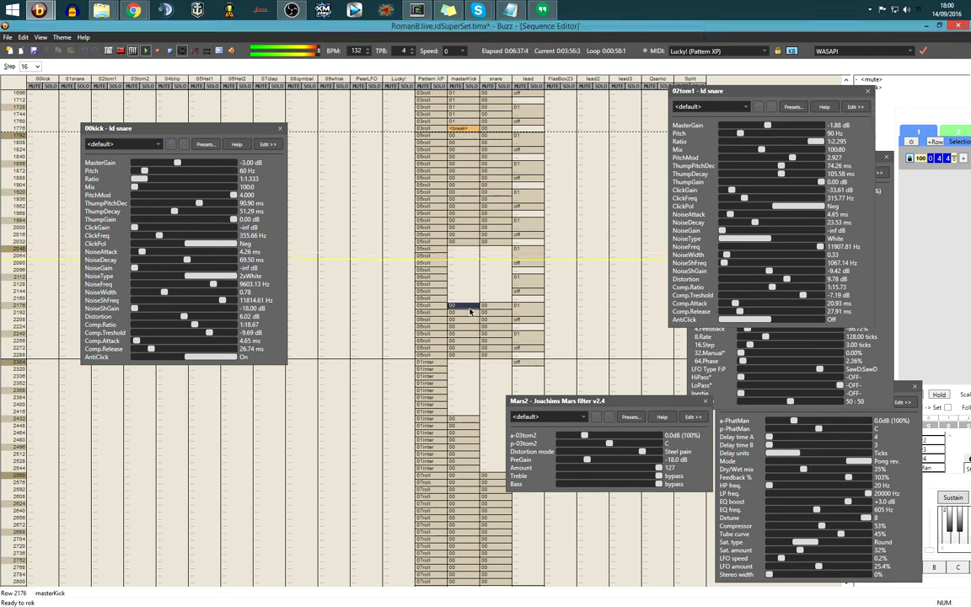
{"action": "key", "text": "ctrl+e"}
{"action": "left_click", "coordinate": [458, 250]}
{"action": "key", "text": "ctrl+b"}
Move the 02tom1 parameter window off the FlasBox2 window so that both can be adjusted.
{"action": "left_click", "coordinate": [692, 134]}
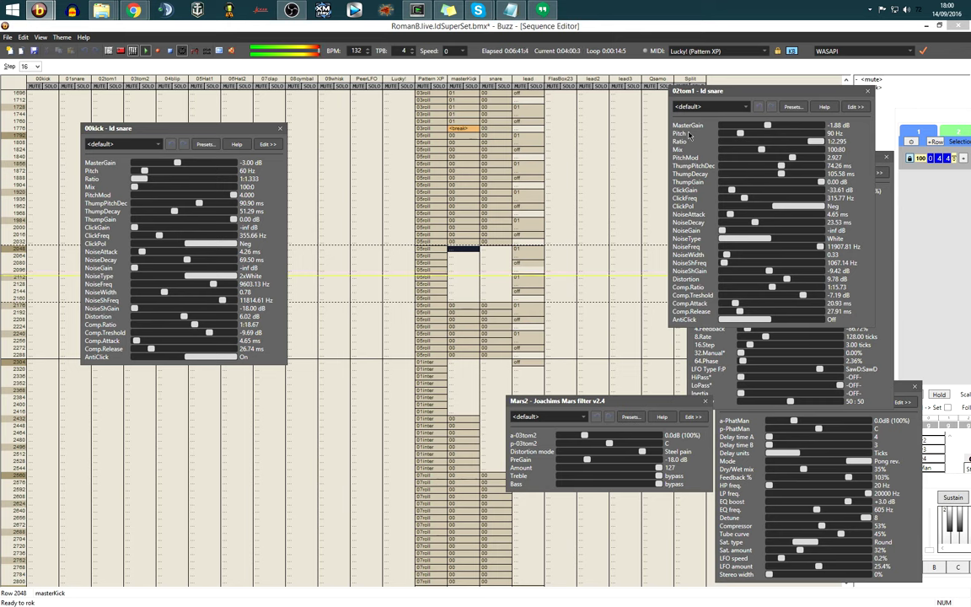
{"action": "left_click_drag", "start_coordinate": [803, 94], "coordinate": [616, 106]}
{"action": "mouse_move", "coordinate": [581, 137]}
{"action": "left_mouse_down"}
{"action": "mouse_move", "coordinate": [630, 139]}
{"action": "mouse_move", "coordinate": [583, 140]}
{"action": "left_mouse_up"}
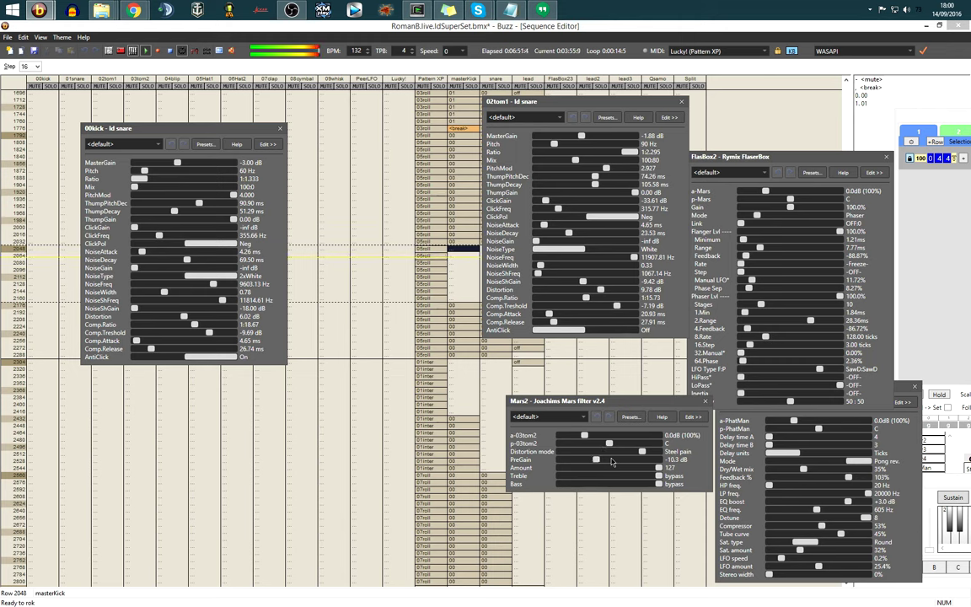
In the Mars2 filter, set Distortion mode to Bruises and raise PreGain to -0.3 dB.
{"action": "scroll", "coordinate": [612, 462], "scroll_direction": "up", "scroll_amount": 1}
{"action": "scroll", "coordinate": [612, 462], "scroll_direction": "down", "scroll_amount": 1}
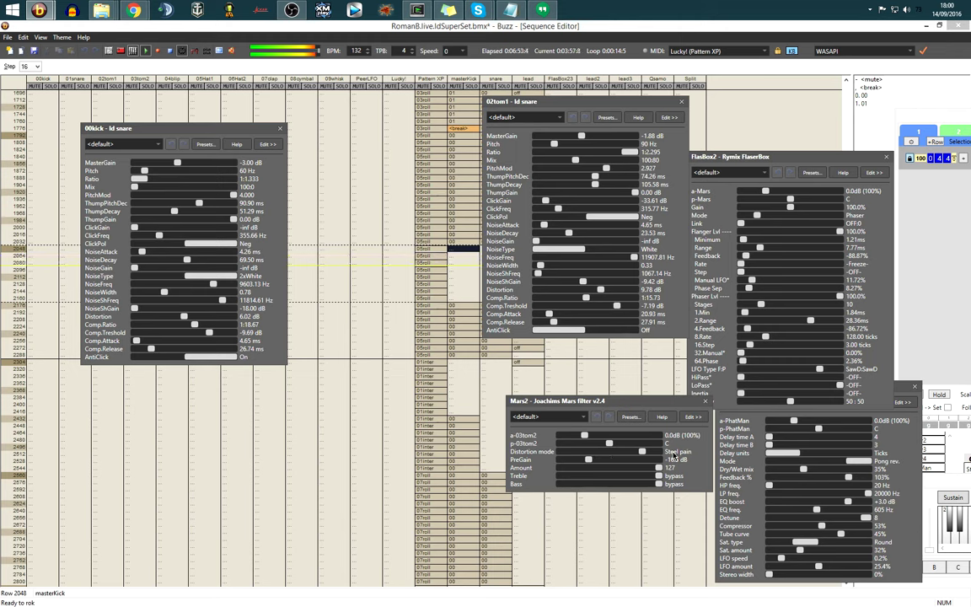
{"action": "scroll", "coordinate": [665, 460], "scroll_direction": "down", "scroll_amount": 3}
{"action": "scroll", "coordinate": [647, 452], "scroll_direction": "down", "scroll_amount": 2}
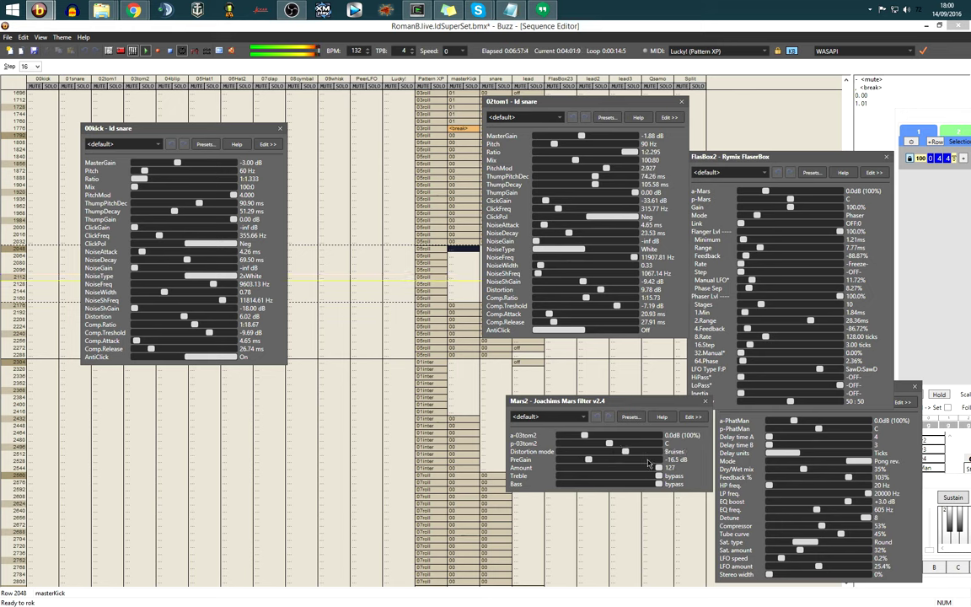
{"action": "left_click_drag", "start_coordinate": [584, 460], "coordinate": [615, 461]}
Move the playback loop to run from row 2176 to row 2304.
{"action": "left_click", "coordinate": [456, 441]}
{"action": "key", "text": "ctrl+e"}
{"action": "scroll", "coordinate": [472, 436], "scroll_direction": "up", "scroll_amount": 7}
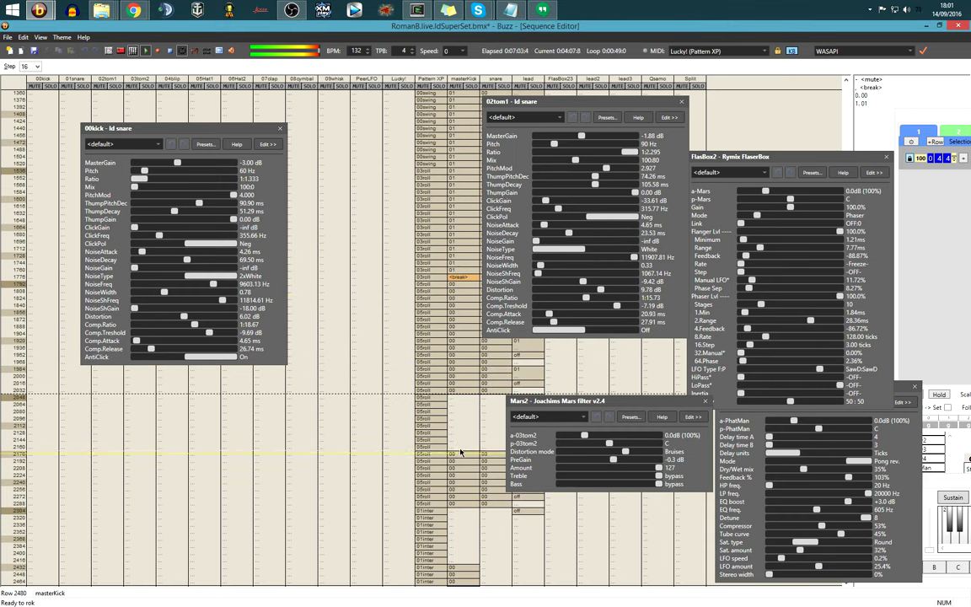
{"action": "left_click", "coordinate": [462, 512]}
{"action": "key", "text": "ctrl+e"}
{"action": "left_click", "coordinate": [450, 456]}
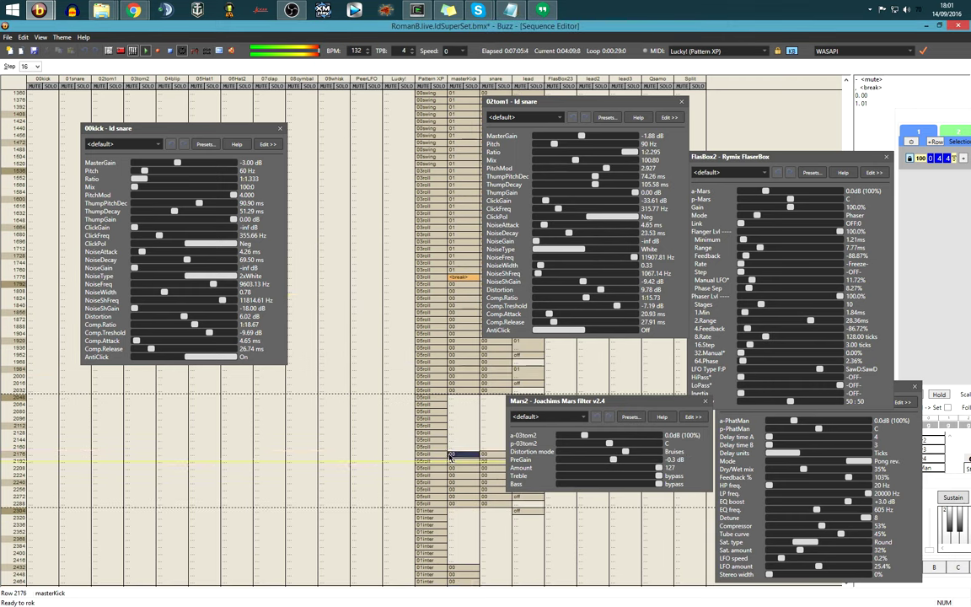
{"action": "key", "text": "ctrl+e"}
Change the Mars2 filter's Distortion mode to Battle axe.
{"action": "left_click", "coordinate": [547, 454]}
{"action": "left_click", "coordinate": [611, 454]}
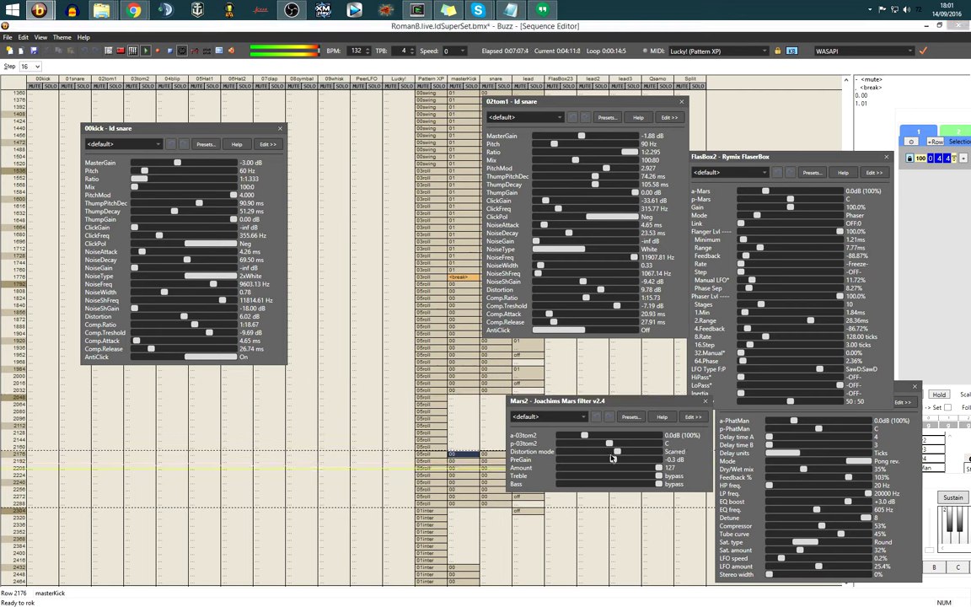
{"action": "left_click", "coordinate": [613, 454]}
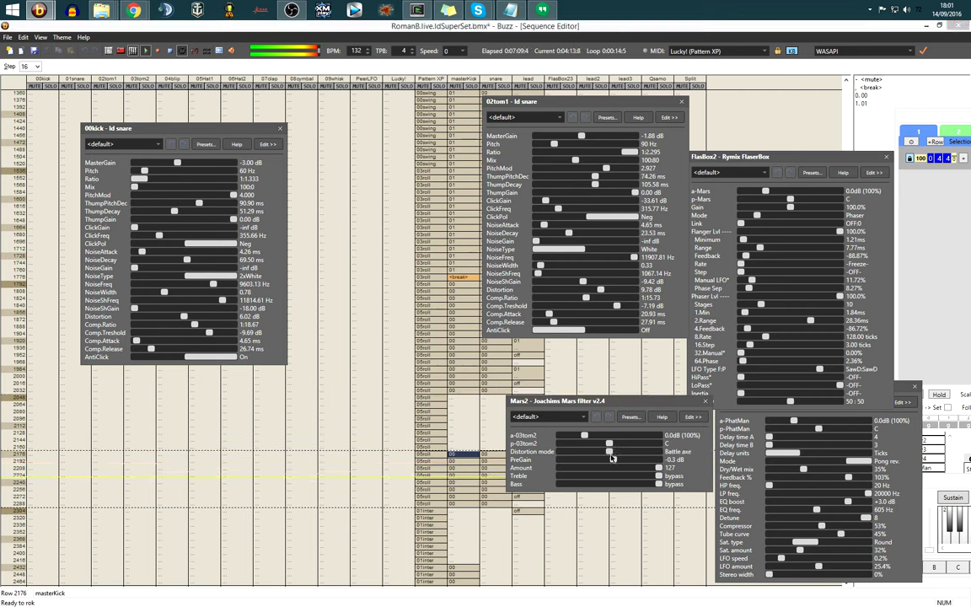
In the Mars2 filter, set Distortion mode to Steel pain and PreGain to -17.2 dB.
{"action": "scroll", "coordinate": [612, 455], "scroll_direction": "up", "scroll_amount": 2}
{"action": "scroll", "coordinate": [608, 461], "scroll_direction": "down", "scroll_amount": 2}
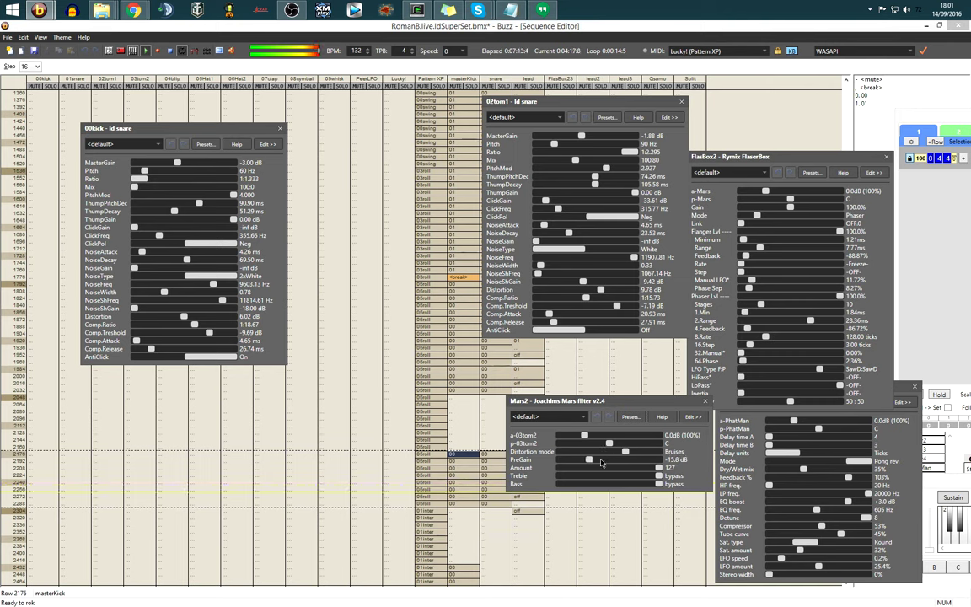
{"action": "scroll", "coordinate": [605, 462], "scroll_direction": "down", "scroll_amount": 2}
{"action": "scroll", "coordinate": [604, 461], "scroll_direction": "down", "scroll_amount": 1}
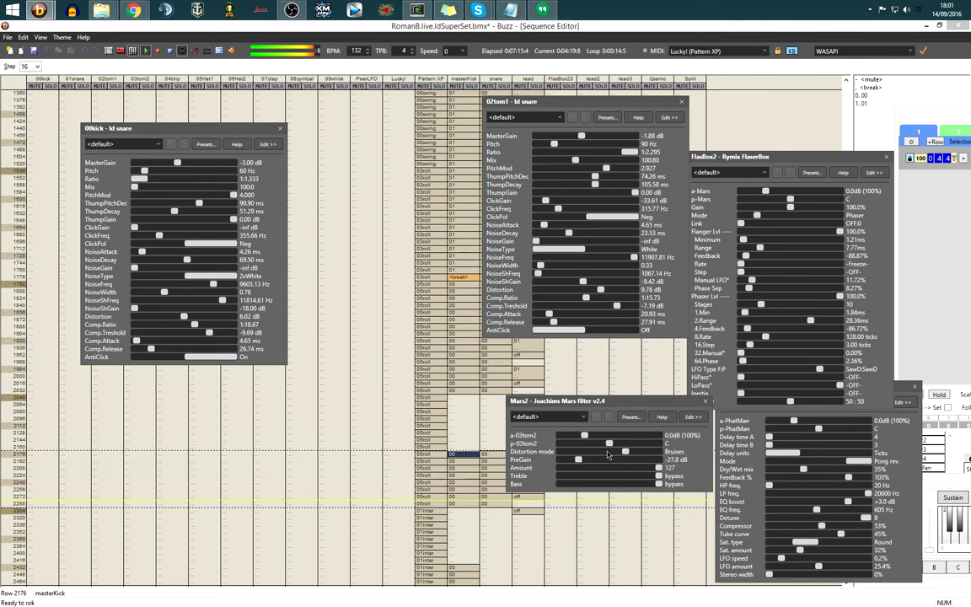
{"action": "scroll", "coordinate": [605, 452], "scroll_direction": "up", "scroll_amount": 2}
{"action": "scroll", "coordinate": [607, 462], "scroll_direction": "up", "scroll_amount": 3}
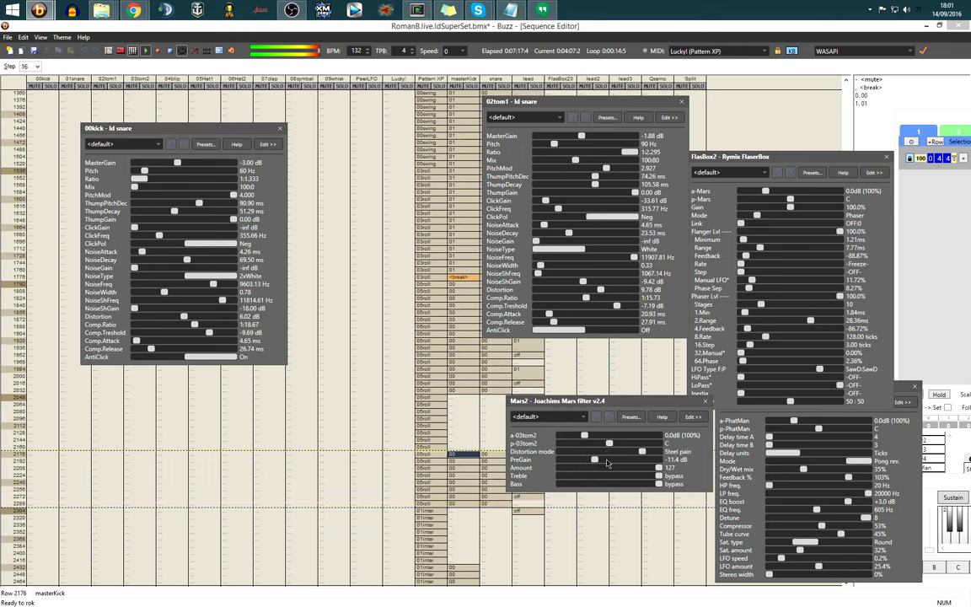
{"action": "scroll", "coordinate": [607, 463], "scroll_direction": "down", "scroll_amount": 1}
Extend the end of the playback loop to row 2816.
{"action": "left_click", "coordinate": [434, 511]}
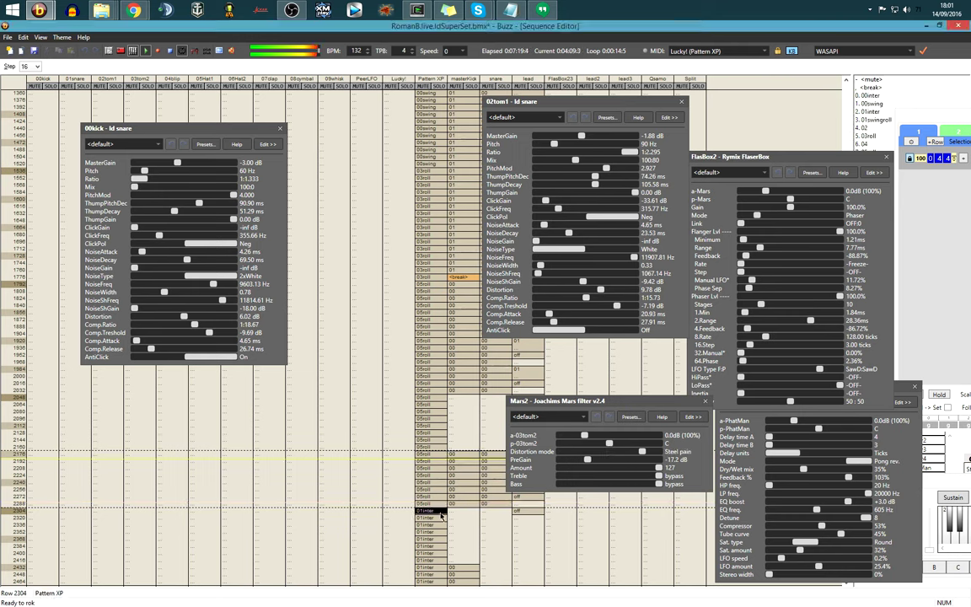
{"action": "key", "text": "Page_Up"}
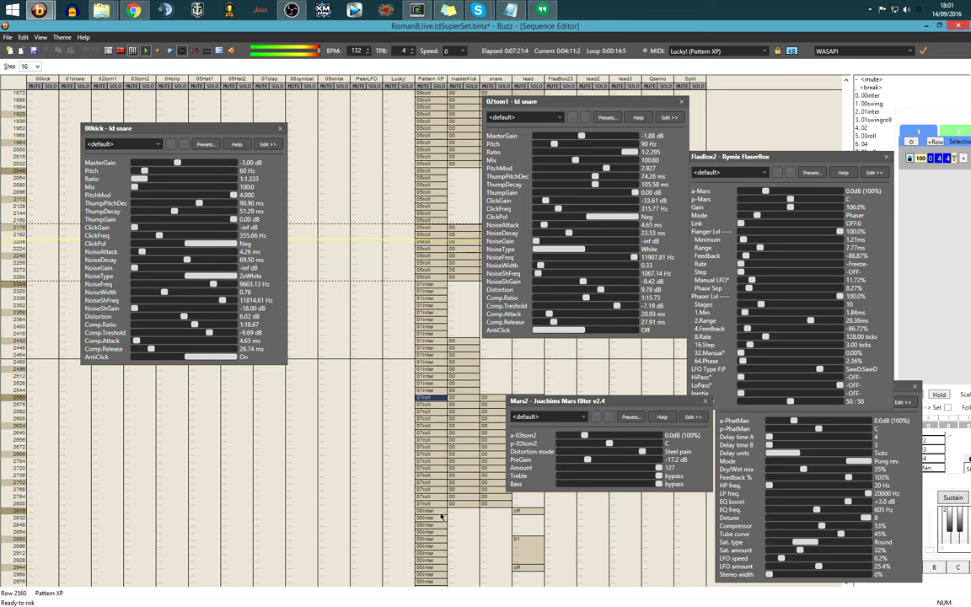
{"action": "key", "text": "Page_Down"}
{"action": "key", "text": "ctrl+e"}
{"action": "key", "text": "Page_Up"}
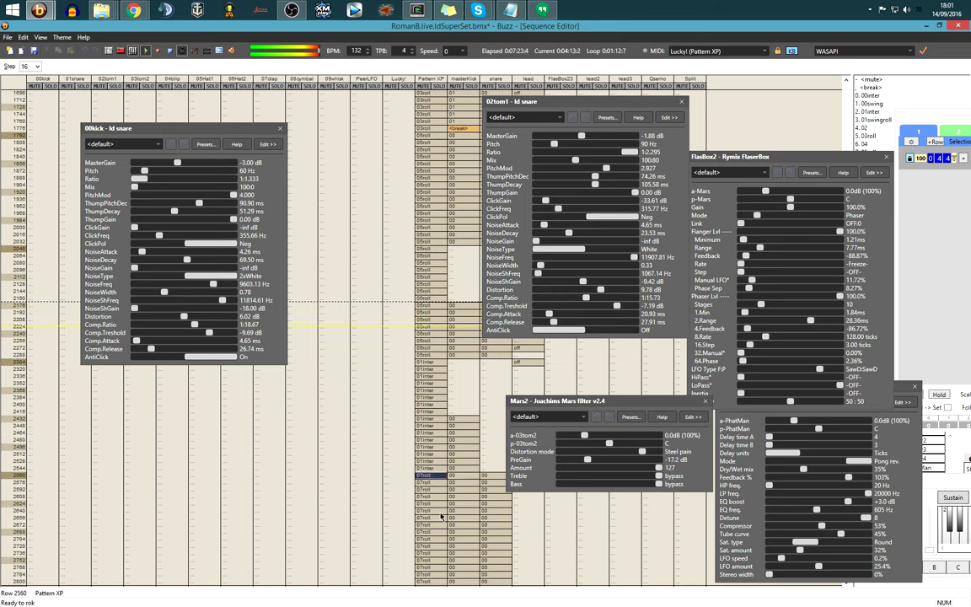
Close the FlasBox2 window, move the Mars2 and 02tom1 windows clear of the pattern columns, and lower 02tom1's MasterGain to -2.25 dB.
{"action": "left_click", "coordinate": [739, 458]}
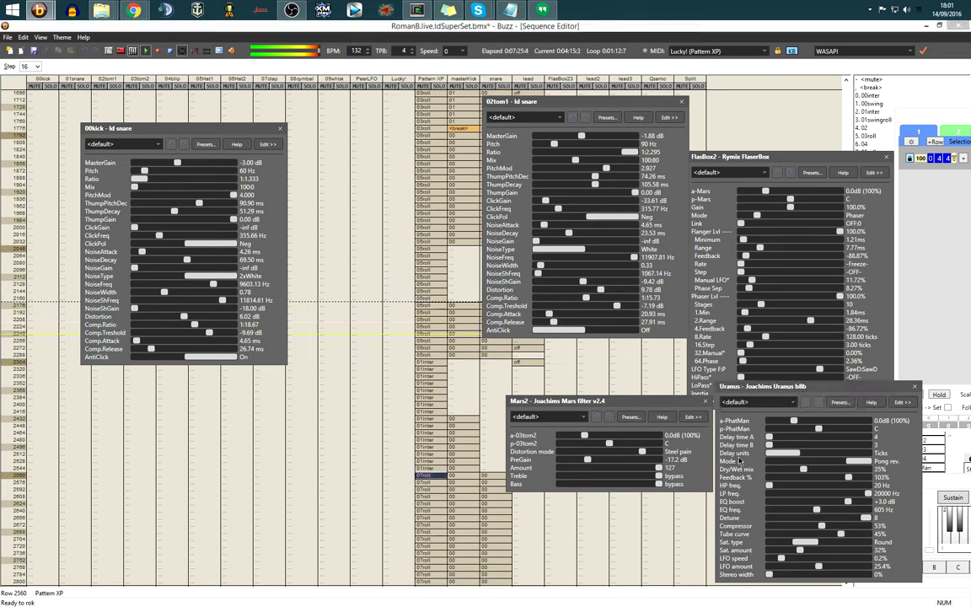
{"action": "left_click_drag", "start_coordinate": [662, 410], "coordinate": [647, 452]}
{"action": "left_click", "coordinate": [803, 289]}
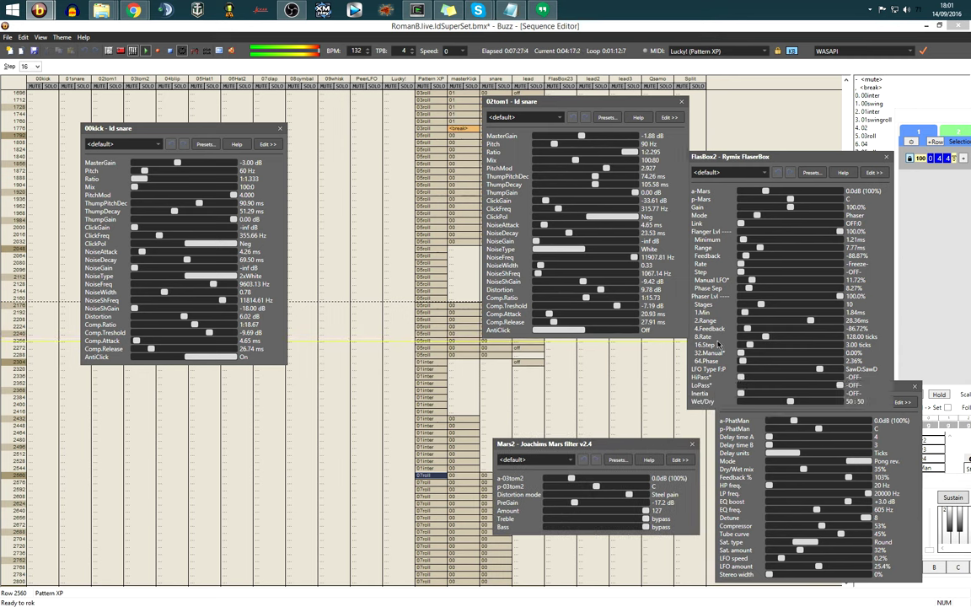
{"action": "left_click", "coordinate": [886, 157]}
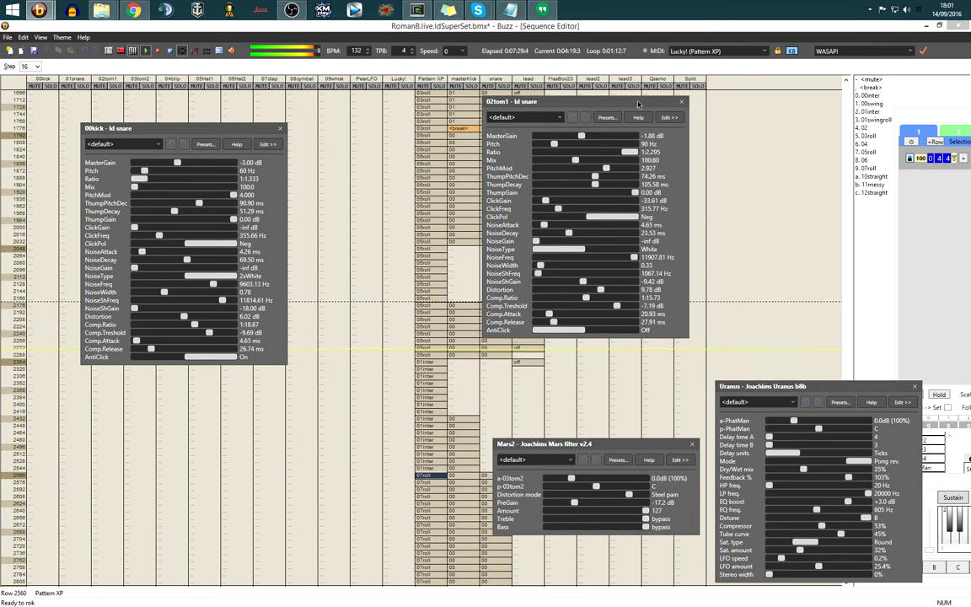
{"action": "left_click_drag", "start_coordinate": [641, 103], "coordinate": [870, 79]}
{"action": "mouse_move", "coordinate": [825, 111]}
{"action": "left_mouse_down"}
{"action": "mouse_move", "coordinate": [804, 115]}
{"action": "mouse_move", "coordinate": [834, 117]}
{"action": "left_mouse_up"}
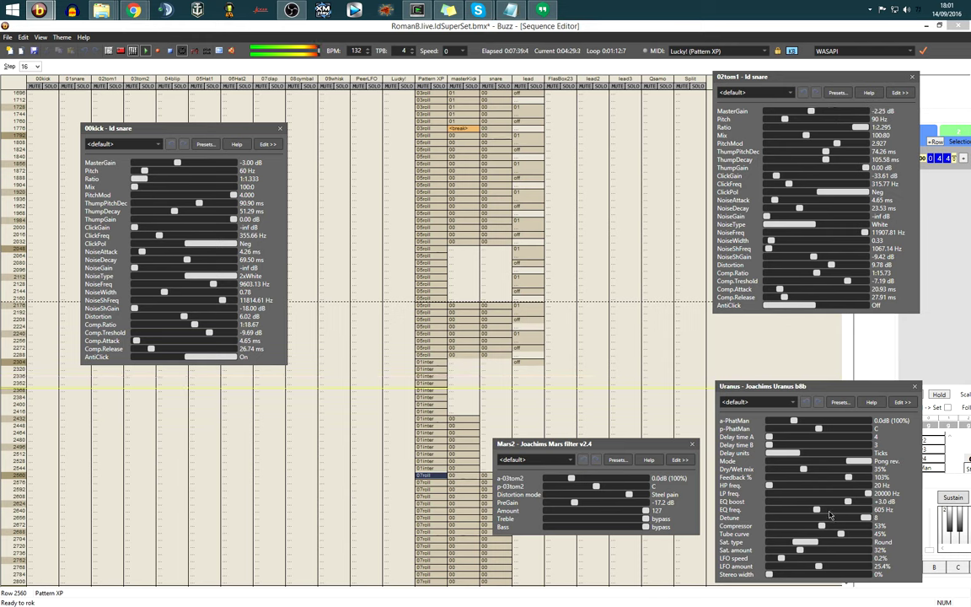
In the Uranus delay, set EQ freq. to 2792 Hz, Tube curve to 37%, Sat. amount to 42% and EQ boost to -0.4 dB.
{"action": "left_click", "coordinate": [829, 510]}
{"action": "left_click_drag", "start_coordinate": [830, 516], "coordinate": [837, 515]}
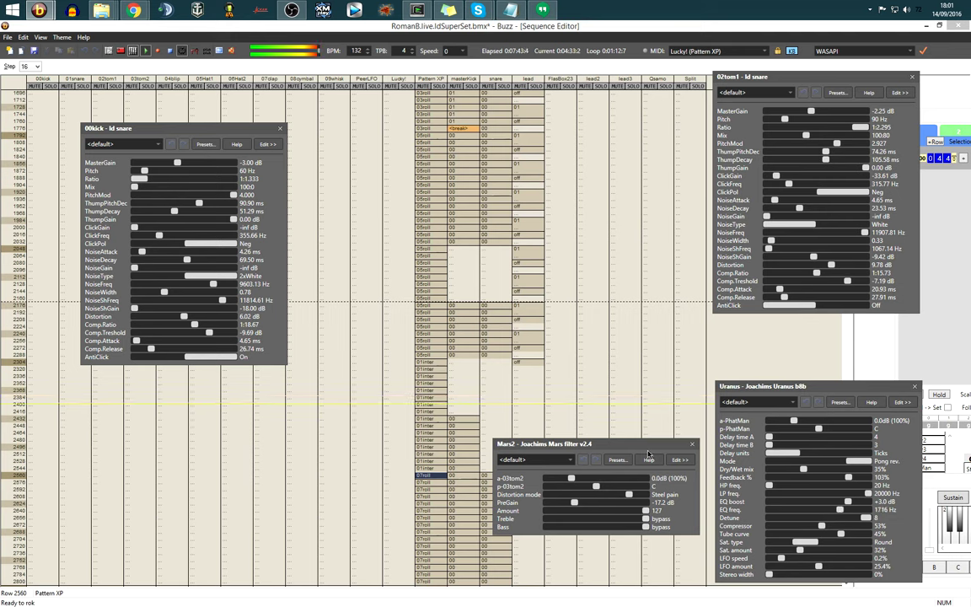
{"action": "left_click_drag", "start_coordinate": [649, 449], "coordinate": [312, 380]}
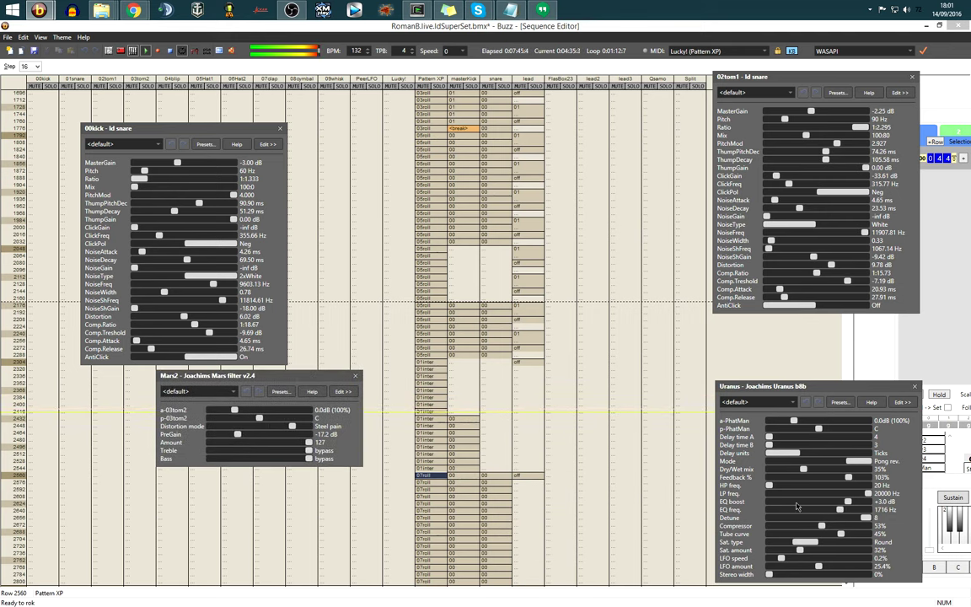
{"action": "left_click_drag", "start_coordinate": [815, 508], "coordinate": [818, 554]}
{"action": "left_click", "coordinate": [483, 477]}
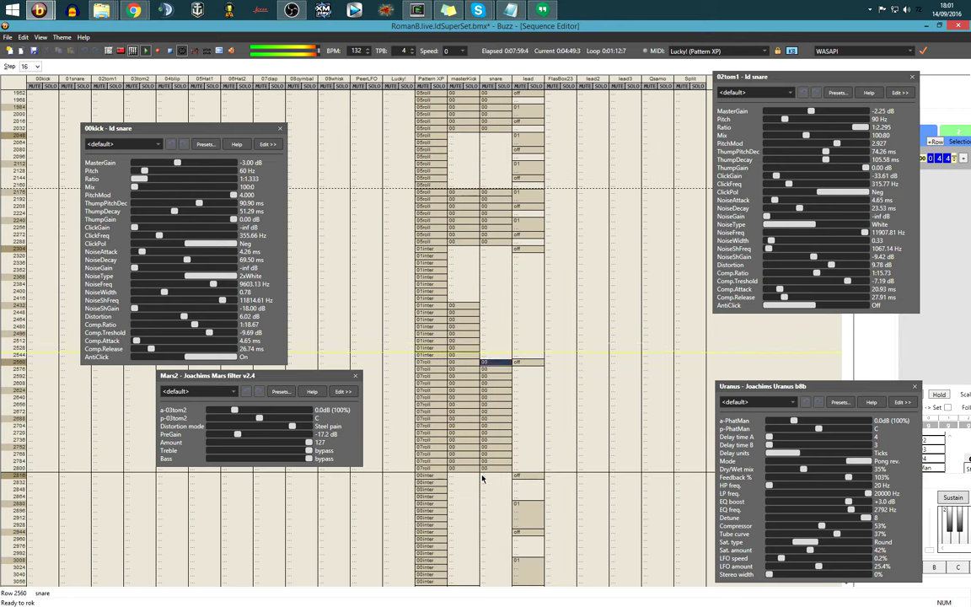
{"action": "left_click", "coordinate": [774, 503]}
{"action": "left_click", "coordinate": [774, 503]}
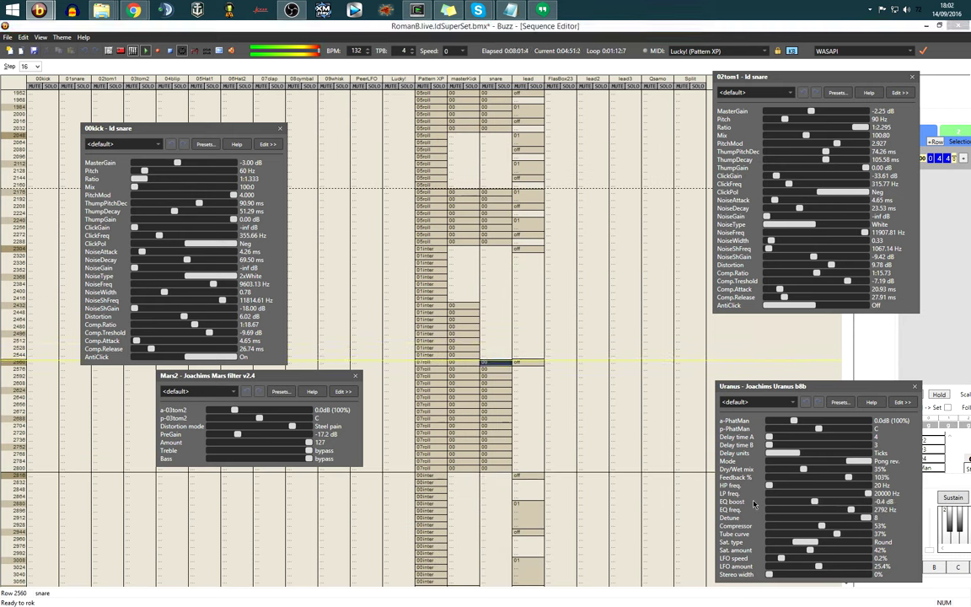
Move the start of the playback loop to row 2560.
{"action": "left_click", "coordinate": [493, 365]}
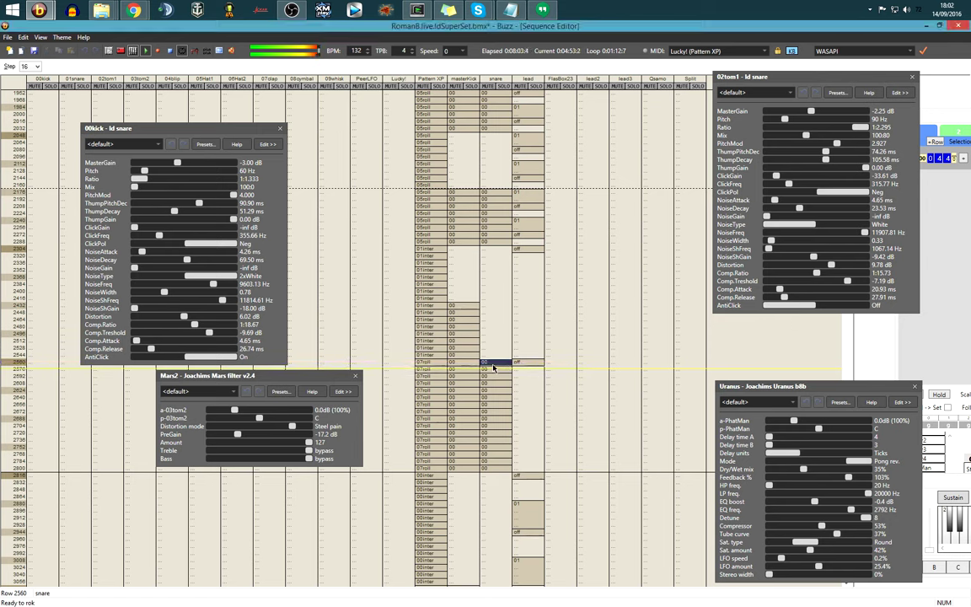
{"action": "left_click", "coordinate": [439, 477]}
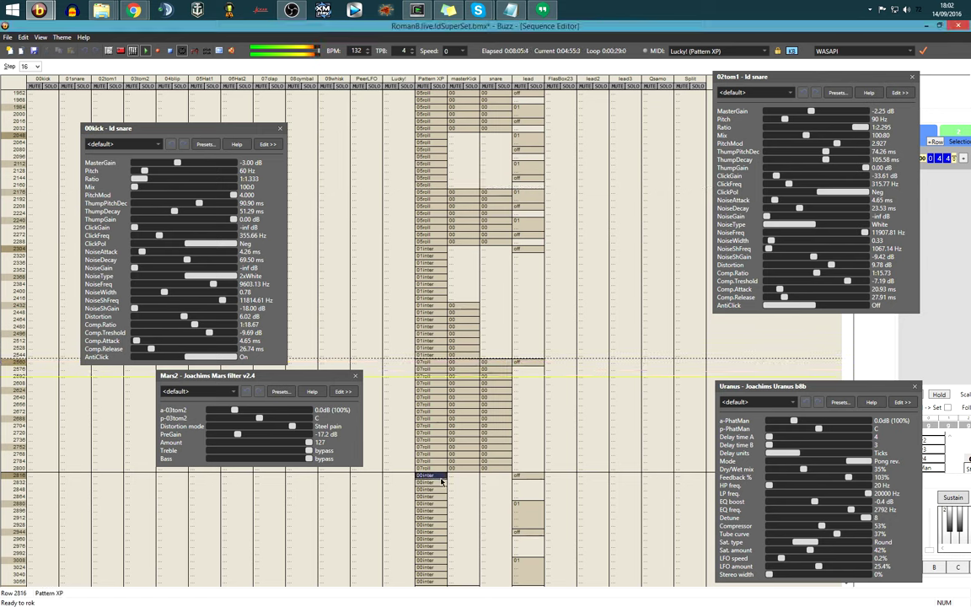
{"action": "scroll", "coordinate": [440, 481], "scroll_direction": "down", "scroll_amount": 5}
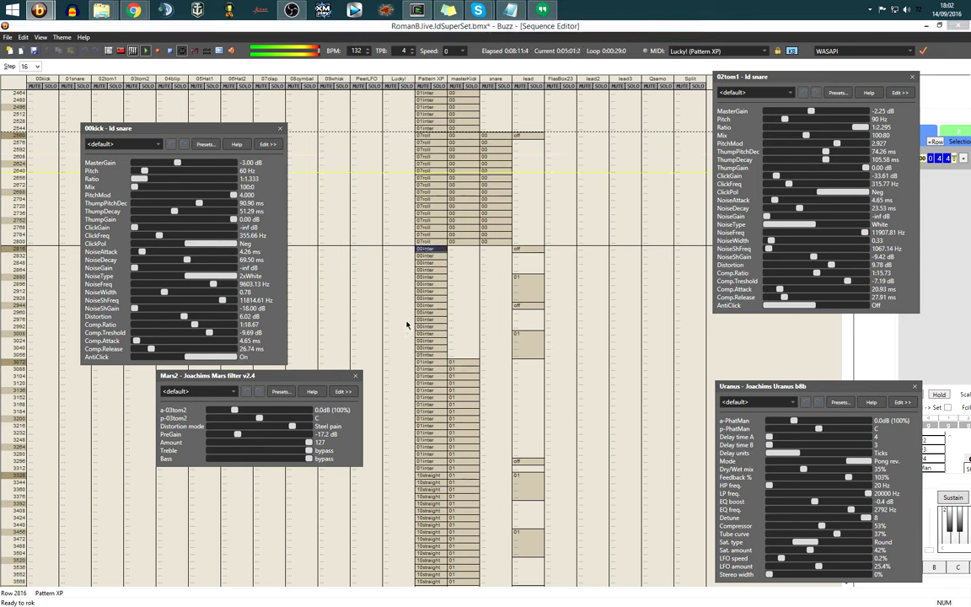
Switch to the machine view and lower the Mars2 filter's PreGain to -22.8 dB.
{"action": "left_click", "coordinate": [354, 376]}
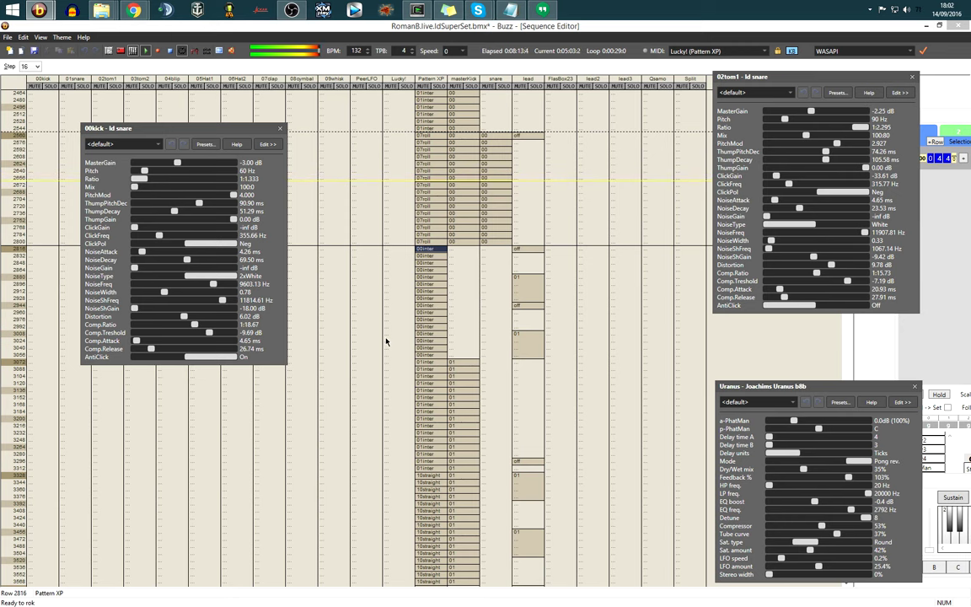
{"action": "key", "text": "F3"}
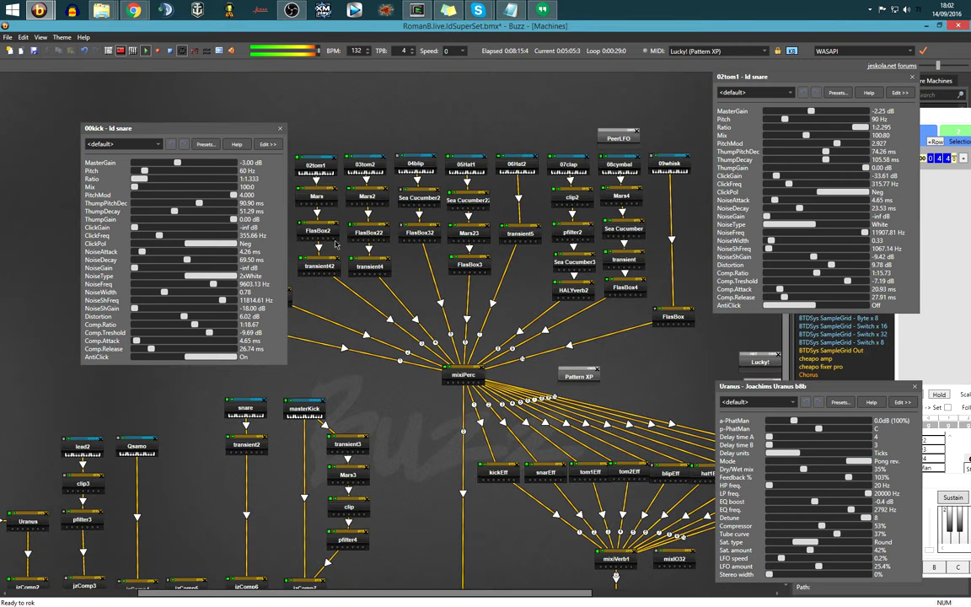
{"action": "double_click", "coordinate": [369, 202]}
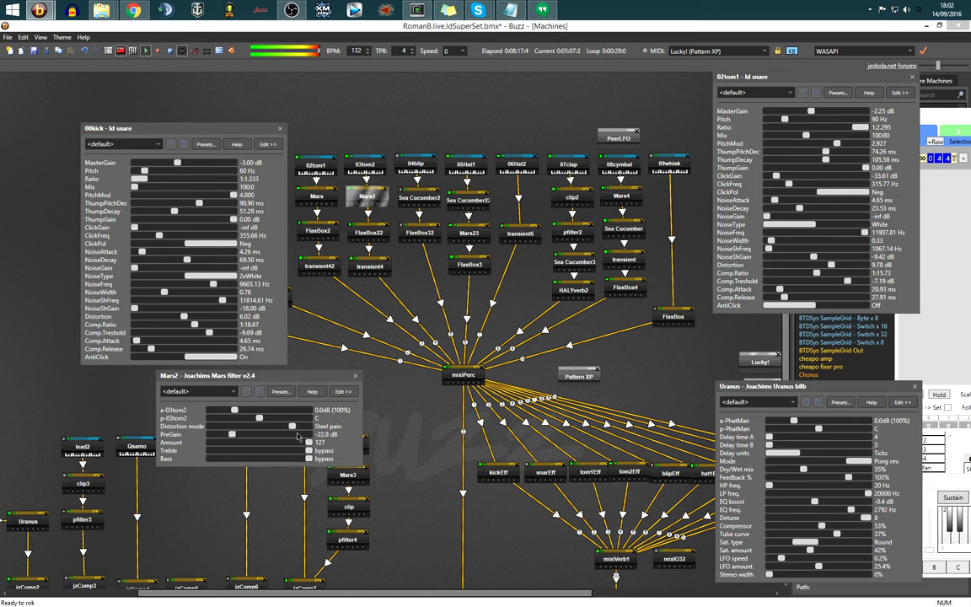
{"action": "key", "text": "Escape"}
In the Mars filter after 02tom1, set Distortion mode to Steel pain and PreGain to about -7.7 dB.
{"action": "double_click", "coordinate": [324, 201]}
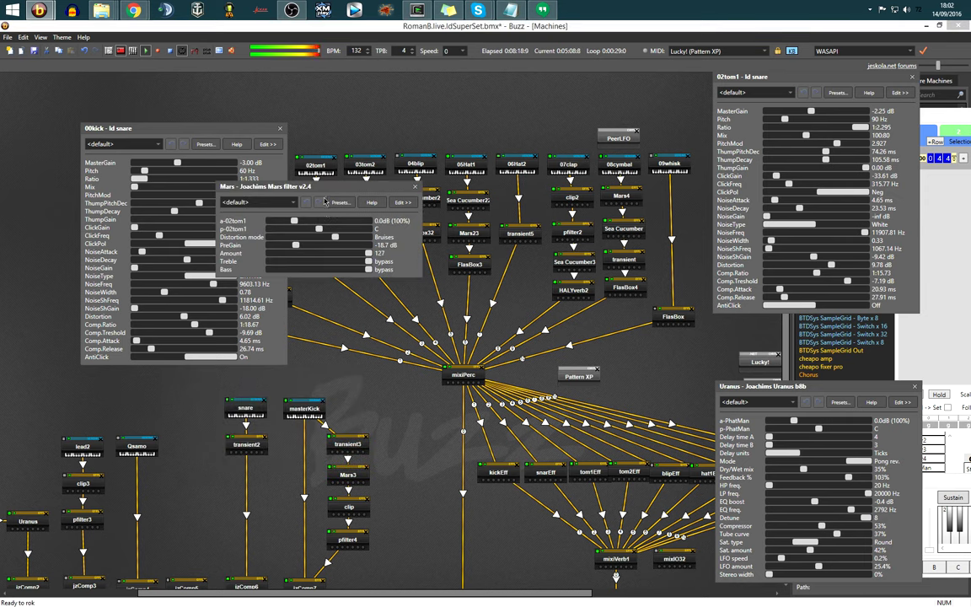
{"action": "left_click", "coordinate": [364, 237]}
{"action": "left_click_drag", "start_coordinate": [380, 249], "coordinate": [367, 248]}
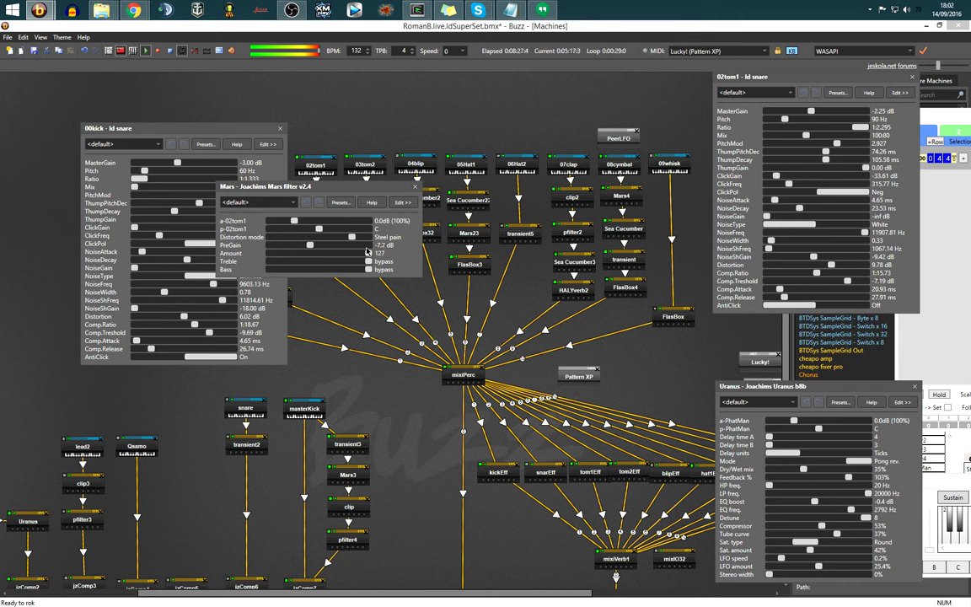
{"action": "scroll", "coordinate": [366, 248], "scroll_direction": "down", "scroll_amount": 2}
Adjust the 03tom2 drum's MasterGain, then close the 03tom2 and 02tom1 parameter windows.
{"action": "double_click", "coordinate": [366, 165]}
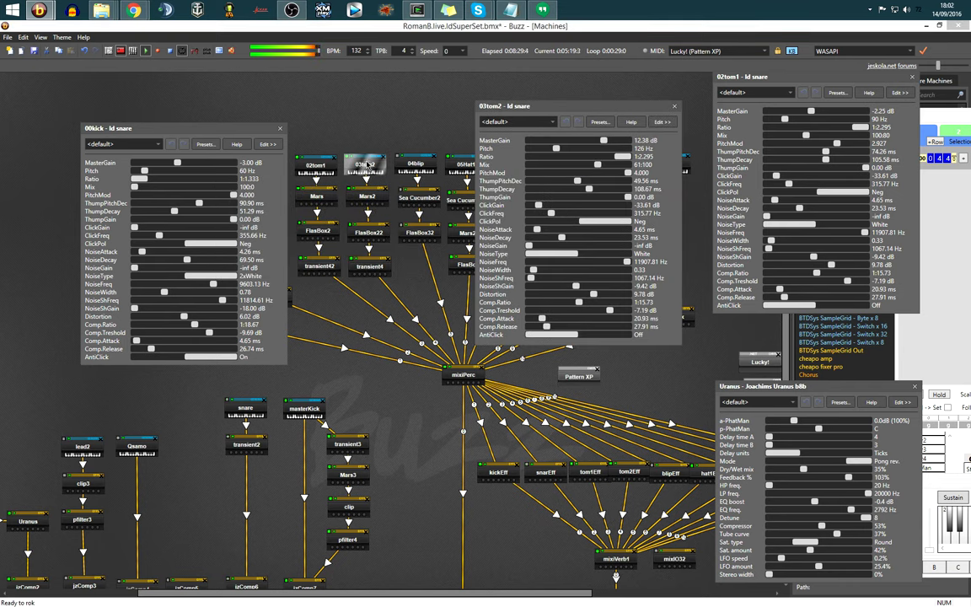
{"action": "left_click", "coordinate": [589, 141]}
{"action": "key", "text": "Escape"}
{"action": "left_click", "coordinate": [879, 168]}
{"action": "key", "text": "Escape"}
{"action": "left_click", "coordinate": [462, 277]}
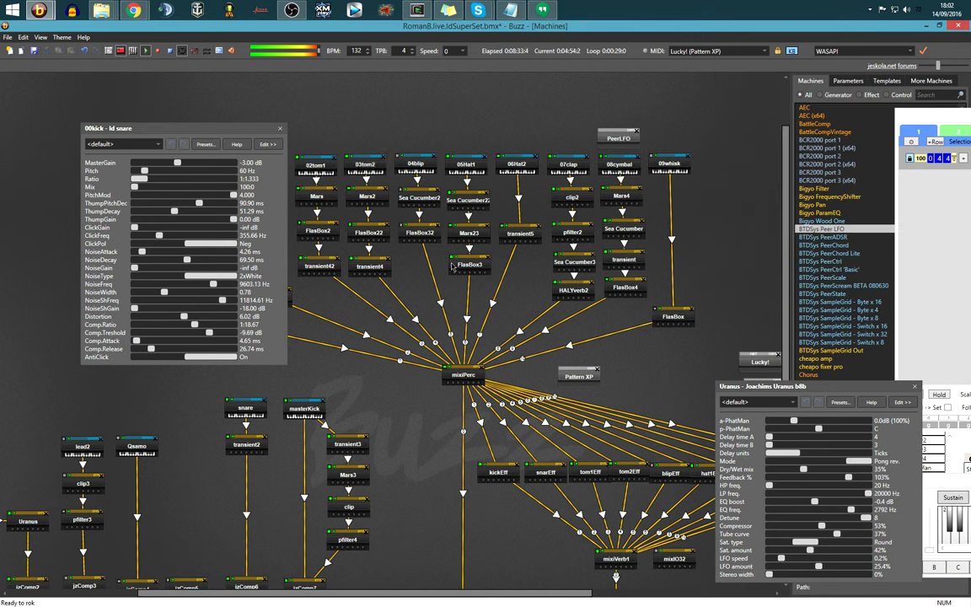
Set Sustain to -64 in the transient42 effect and move its window off the tom effect chain.
{"action": "double_click", "coordinate": [320, 264]}
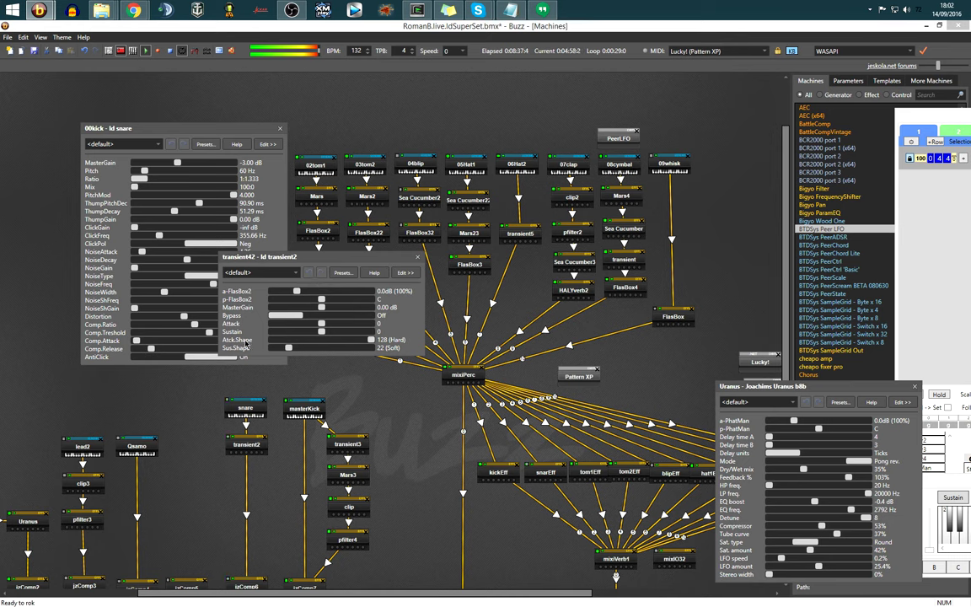
{"action": "left_click_drag", "start_coordinate": [329, 334], "coordinate": [226, 332]}
{"action": "left_click", "coordinate": [369, 237]}
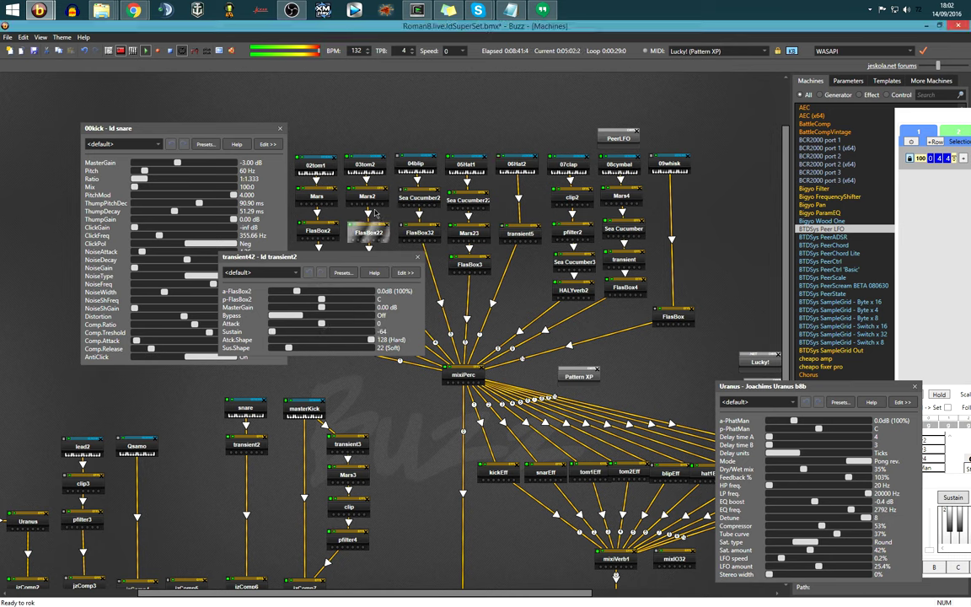
{"action": "left_click_drag", "start_coordinate": [278, 257], "coordinate": [268, 318]}
Set Sustain to -64 in the transient4 effect of the 03tom2 chain.
{"action": "double_click", "coordinate": [370, 264]}
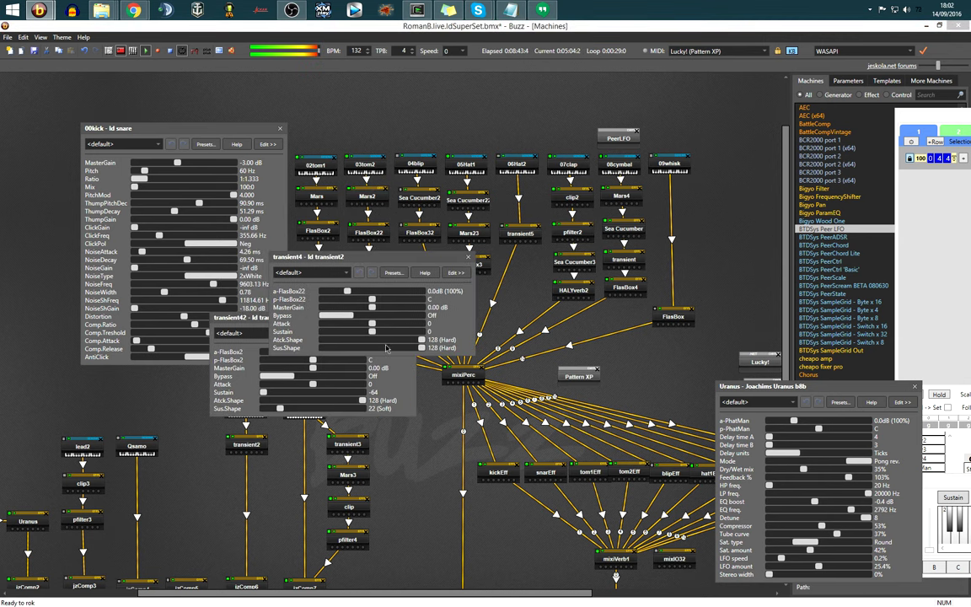
{"action": "left_click_drag", "start_coordinate": [370, 334], "coordinate": [139, 318]}
{"action": "left_click", "coordinate": [130, 424]}
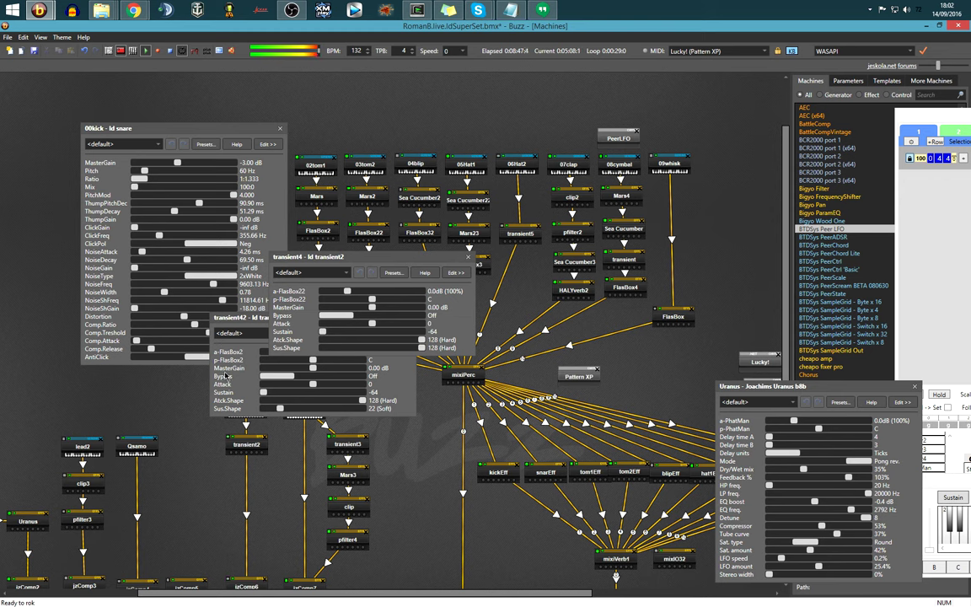
Return to the sequence editor and extend the playback loop's end to row 3072.
{"action": "key", "text": "F4"}
{"action": "left_click", "coordinate": [430, 483]}
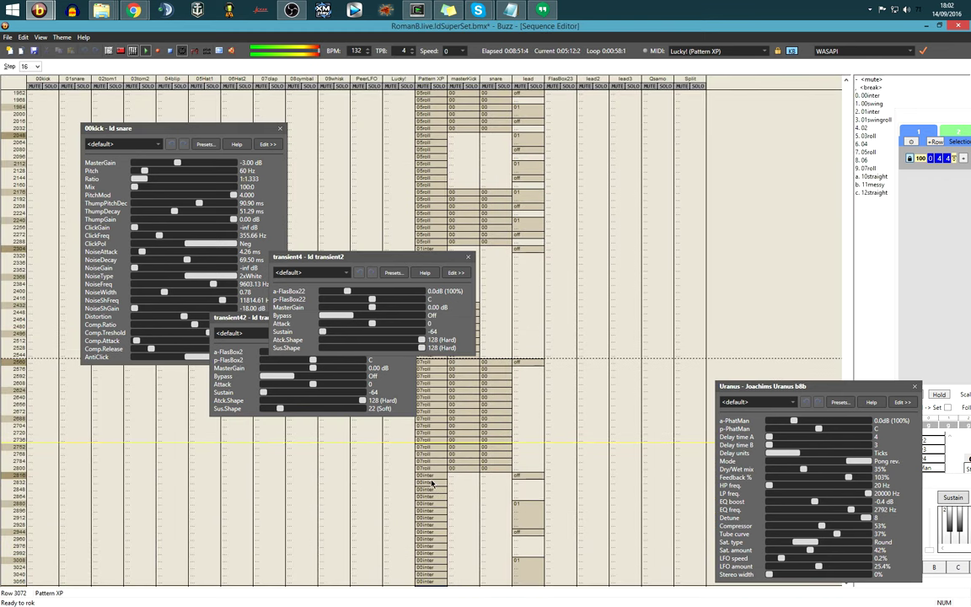
Clear the lead track's patterns between rows 2816 and 3072.
{"action": "key", "text": "Right"}
{"action": "key", "text": "Right"}
{"action": "key", "text": "Right"}
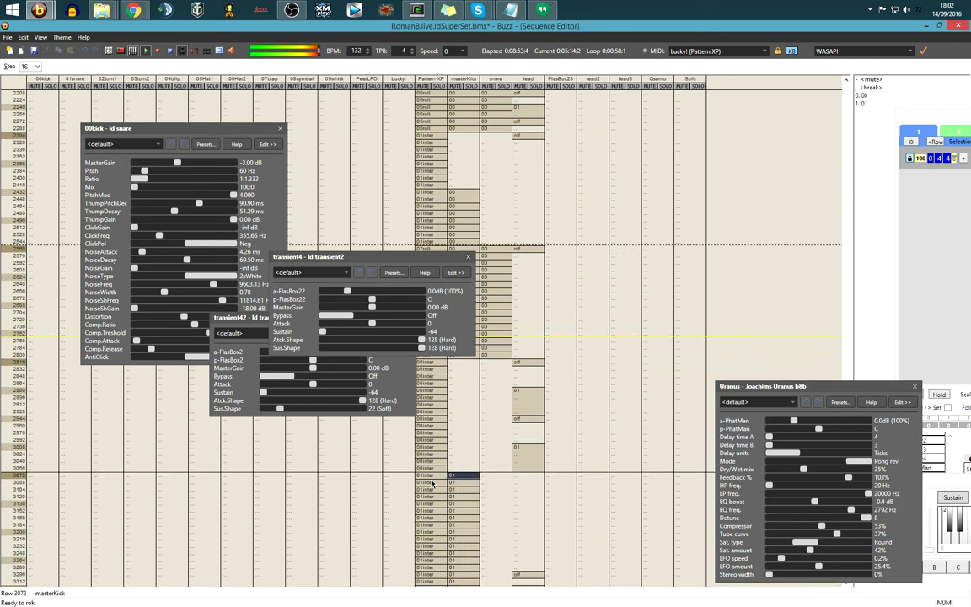
{"action": "key", "text": "Page_Up"}
{"action": "key", "text": "period"}
{"action": "key", "text": "period"}
{"action": "key", "text": "period"}
{"action": "key", "text": "period"}
{"action": "key", "text": "period"}
{"action": "key", "text": "period"}
{"action": "key", "text": "period"}
{"action": "key", "text": "period"}
{"action": "key", "text": "period"}
{"action": "key", "text": "period"}
{"action": "key", "text": "period"}
{"action": "key", "text": "period"}
{"action": "key", "text": "period"}
{"action": "key", "text": "period"}
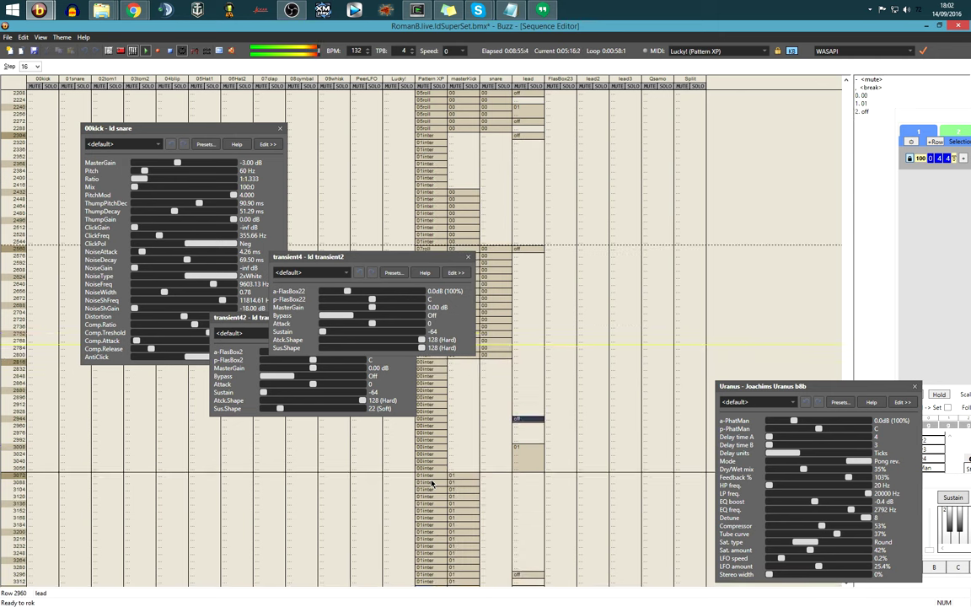
{"action": "key", "text": "period"}
{"action": "key", "text": "period"}
Extend the playback loop's end to row 3584.
{"action": "key", "text": "Page_Down"}
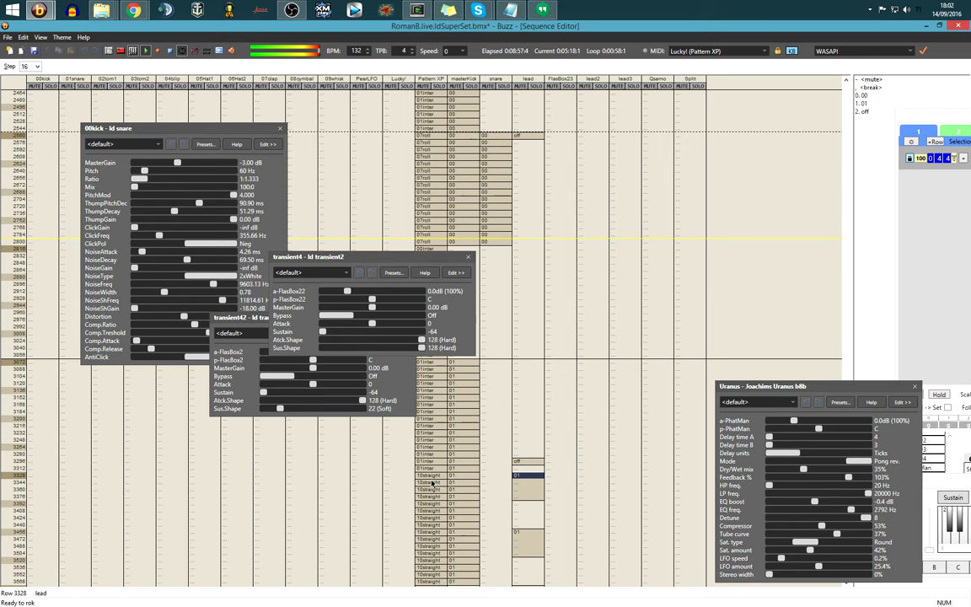
{"action": "key", "text": "ctrl+e"}
{"action": "key", "text": "Page_Down"}
{"action": "key", "text": "Page_Down"}
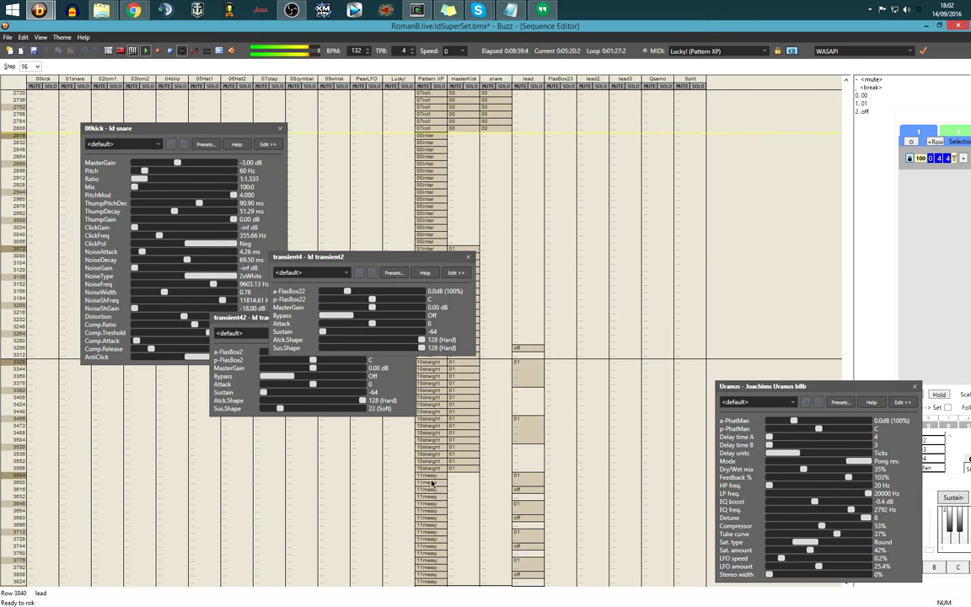
{"action": "key", "text": "Up"}
{"action": "key", "text": "Up"}
{"action": "key", "text": "Up"}
{"action": "key", "text": "Up"}
{"action": "key", "text": "Up"}
{"action": "key", "text": "Up"}
{"action": "key", "text": "Up"}
{"action": "key", "text": "Up"}
{"action": "key", "text": "Up"}
{"action": "key", "text": "Up"}
{"action": "key", "text": "Up"}
{"action": "key", "text": "Up"}
{"action": "key", "text": "Up"}
{"action": "key", "text": "Up"}
{"action": "key", "text": "Up"}
{"action": "key", "text": "Up"}
{"action": "key", "text": "Up"}
{"action": "key", "text": "Up"}
{"action": "key", "text": "Up"}
{"action": "key", "text": "Up"}
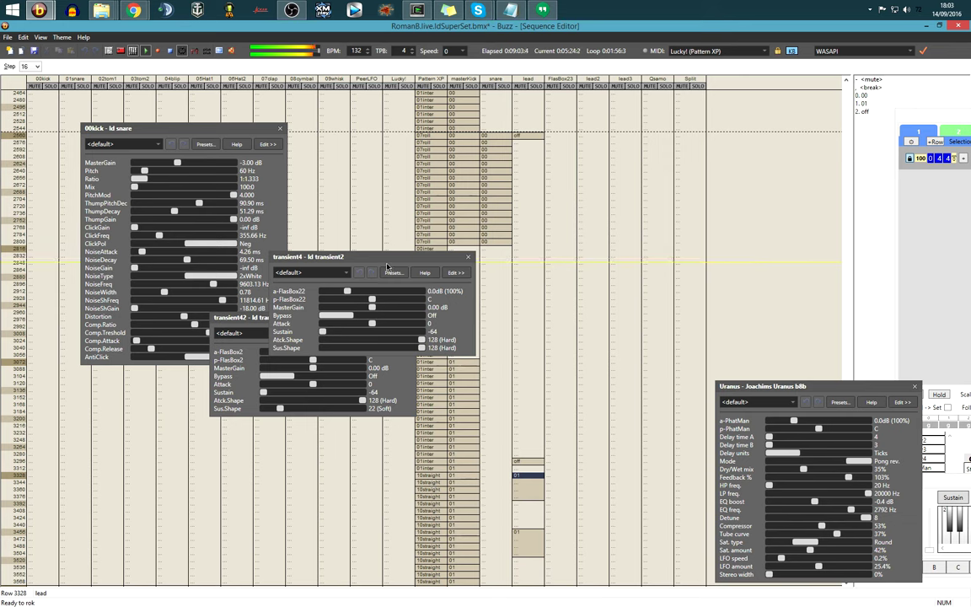
Move the transient4 and transient42 windows away from the sequence's pattern columns.
{"action": "left_click_drag", "start_coordinate": [388, 268], "coordinate": [784, 199]}
{"action": "left_click_drag", "start_coordinate": [339, 326], "coordinate": [847, 309]}
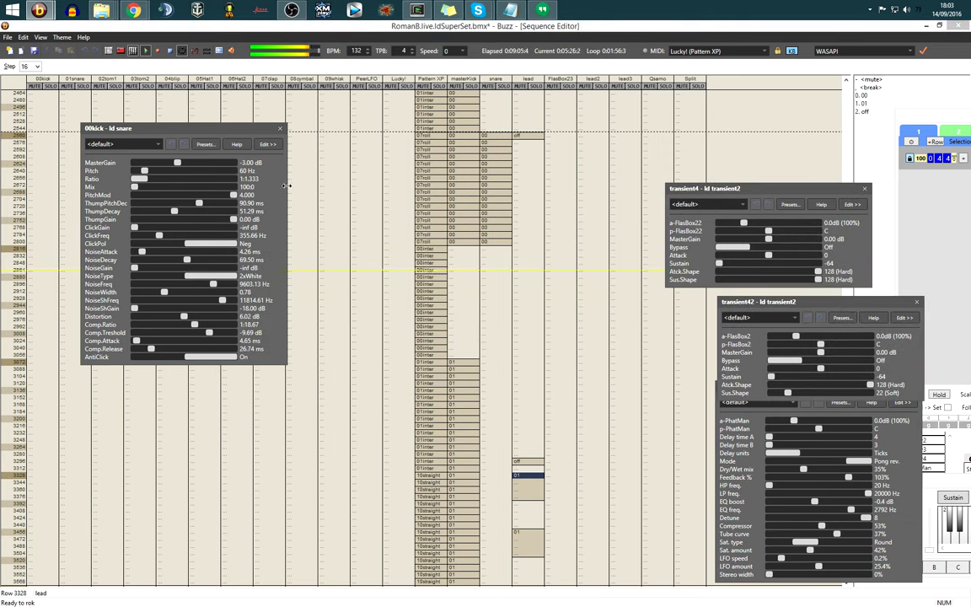
Move the 00kick window aside, and in the machine view raise the Push of clip2 in the 07clap chain.
{"action": "left_click_drag", "start_coordinate": [255, 135], "coordinate": [233, 132]}
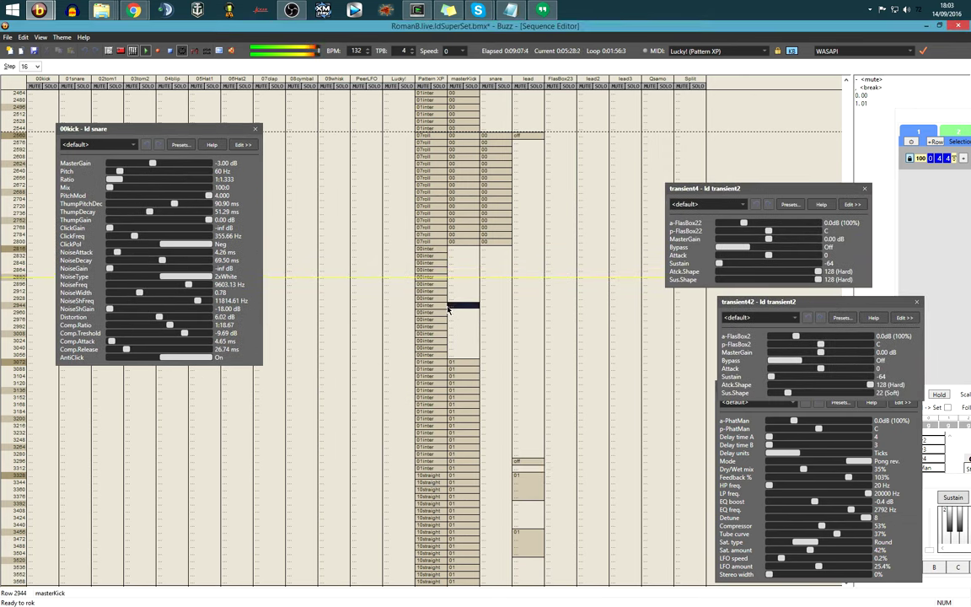
{"action": "key", "text": "F3"}
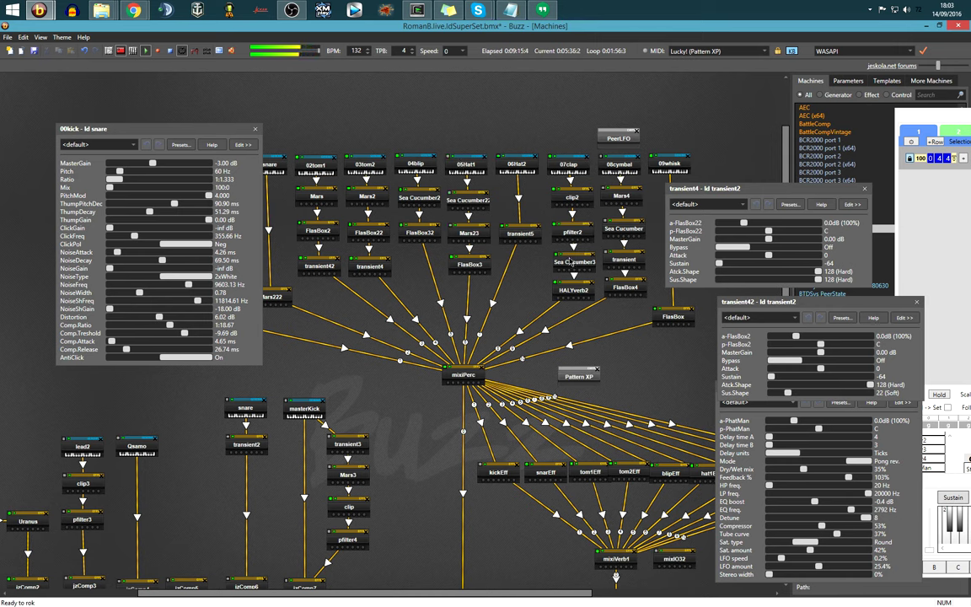
{"action": "double_click", "coordinate": [570, 199]}
{"action": "left_click_drag", "start_coordinate": [593, 247], "coordinate": [527, 253]}
{"action": "left_click_drag", "start_coordinate": [535, 255], "coordinate": [632, 254]}
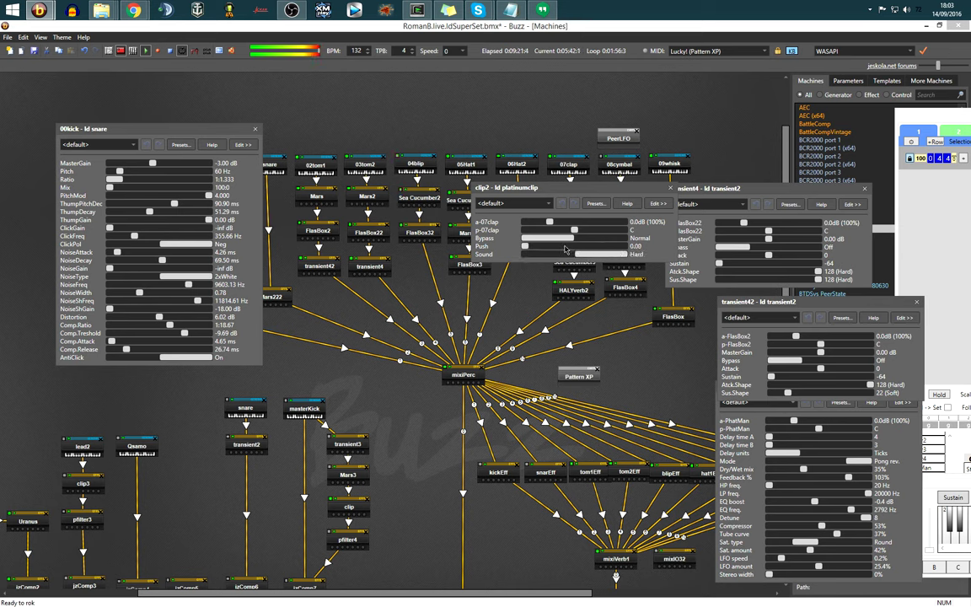
{"action": "left_click_drag", "start_coordinate": [518, 252], "coordinate": [630, 248]}
{"action": "left_click_drag", "start_coordinate": [641, 190], "coordinate": [620, 328]}
{"action": "left_click", "coordinate": [651, 324]}
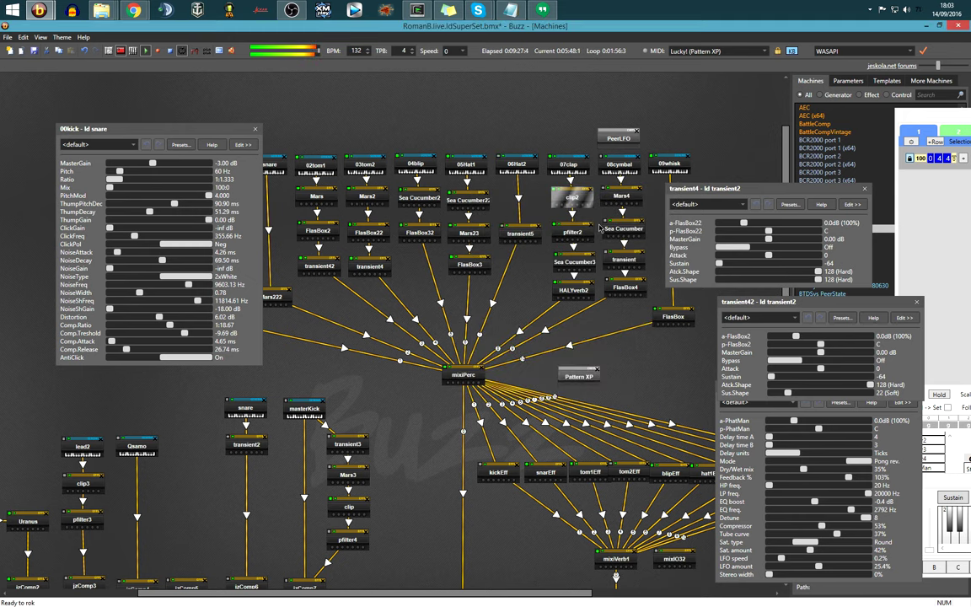
Check pfilter2 and HALYverb2 in the 07clap chain and raise the Dry Thru of Sea Cucumber3 to its maximum.
{"action": "double_click", "coordinate": [573, 232]}
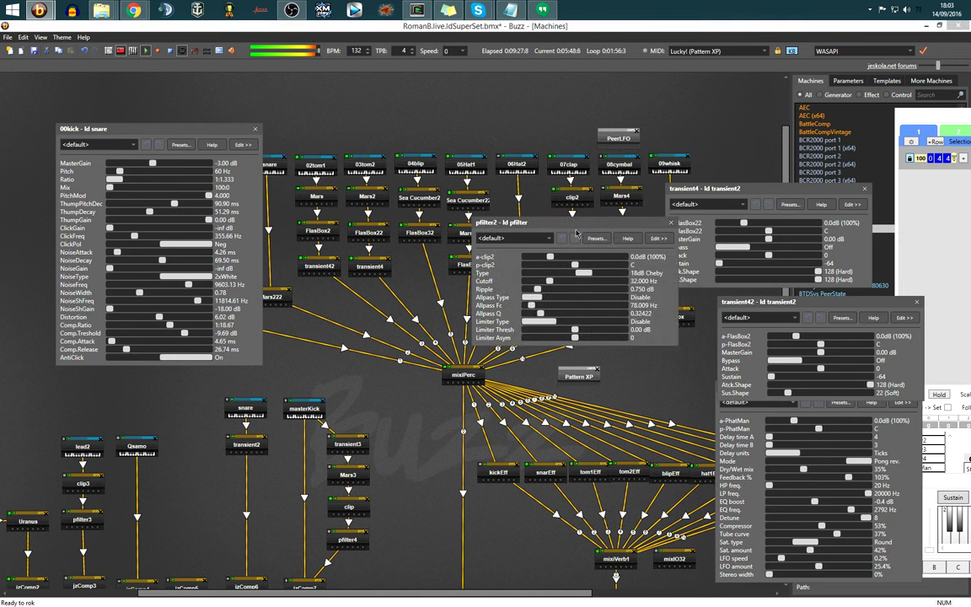
{"action": "left_click", "coordinate": [672, 224]}
{"action": "double_click", "coordinate": [580, 266]}
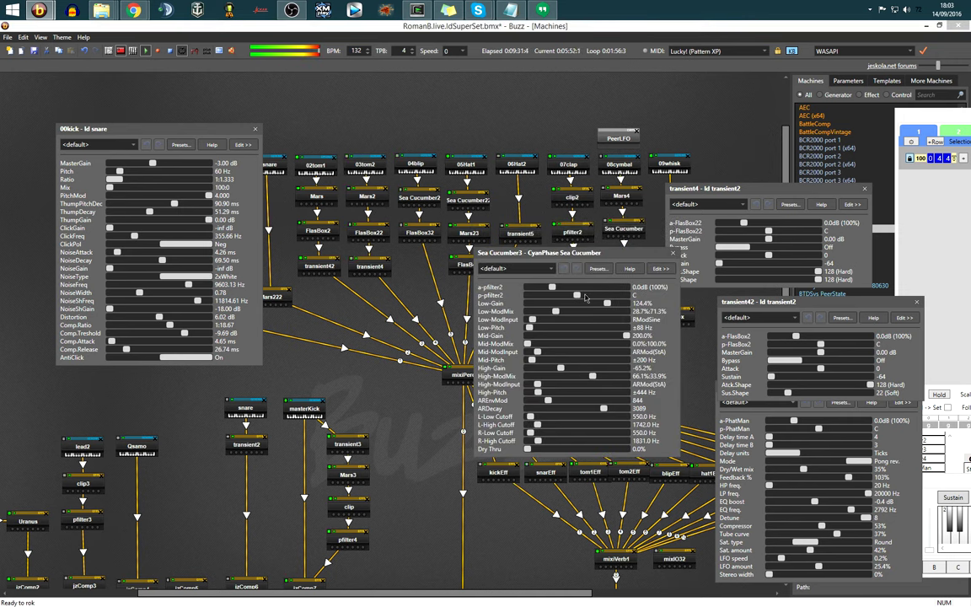
{"action": "left_click_drag", "start_coordinate": [527, 450], "coordinate": [646, 443]}
{"action": "key", "text": "Escape"}
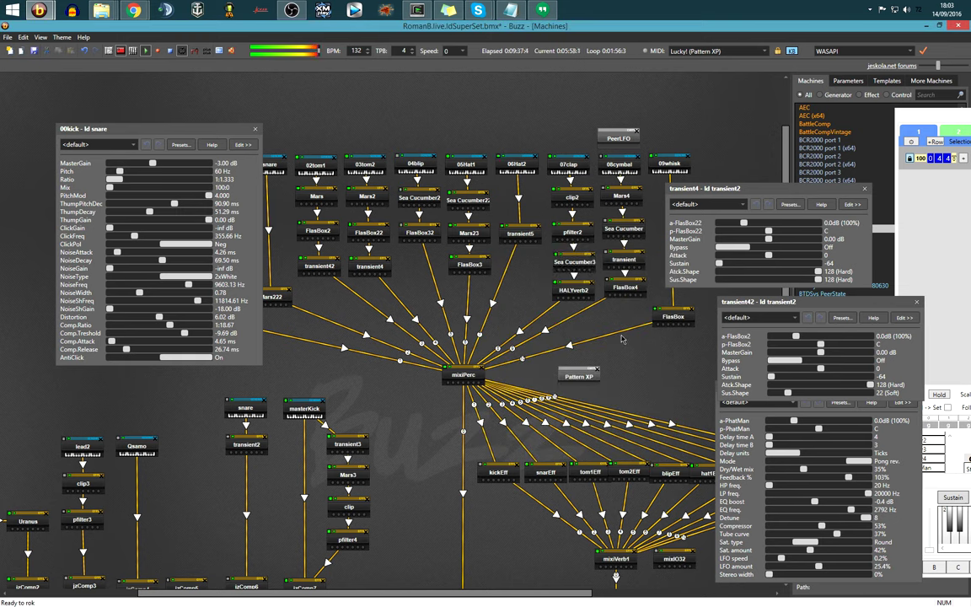
{"action": "double_click", "coordinate": [566, 289]}
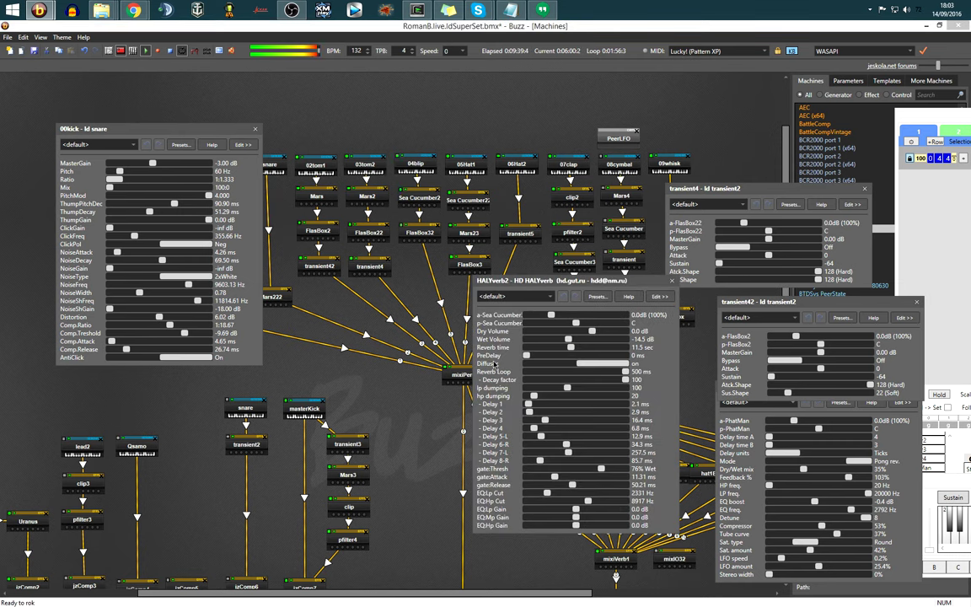
{"action": "key", "text": "Escape"}
Return to the sequence editor and examine the upcoming patterns between rows 3328 and 3840.
{"action": "key", "text": "F4"}
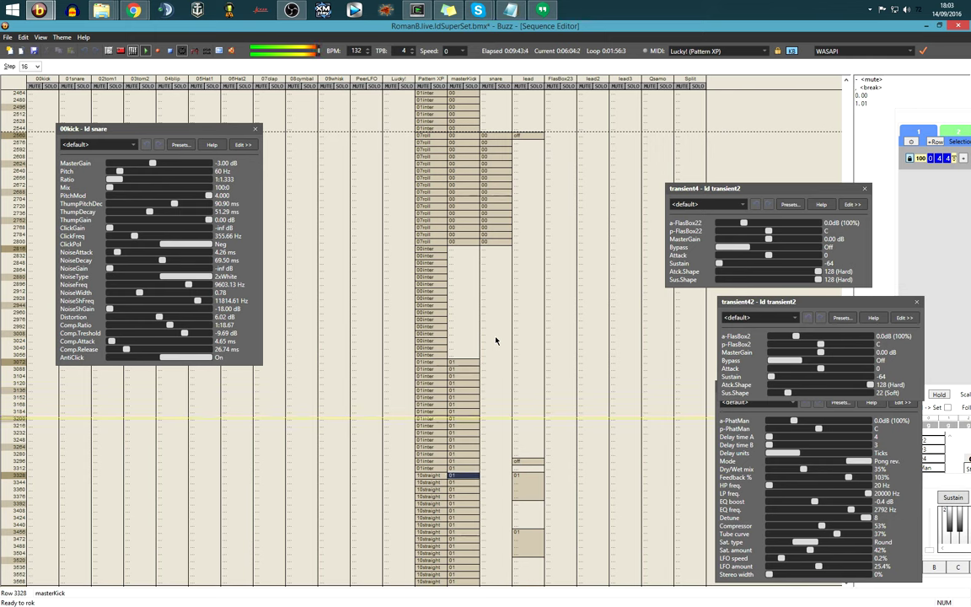
{"action": "scroll", "coordinate": [496, 341], "scroll_direction": "down", "scroll_amount": 5}
{"action": "key", "text": "Right"}
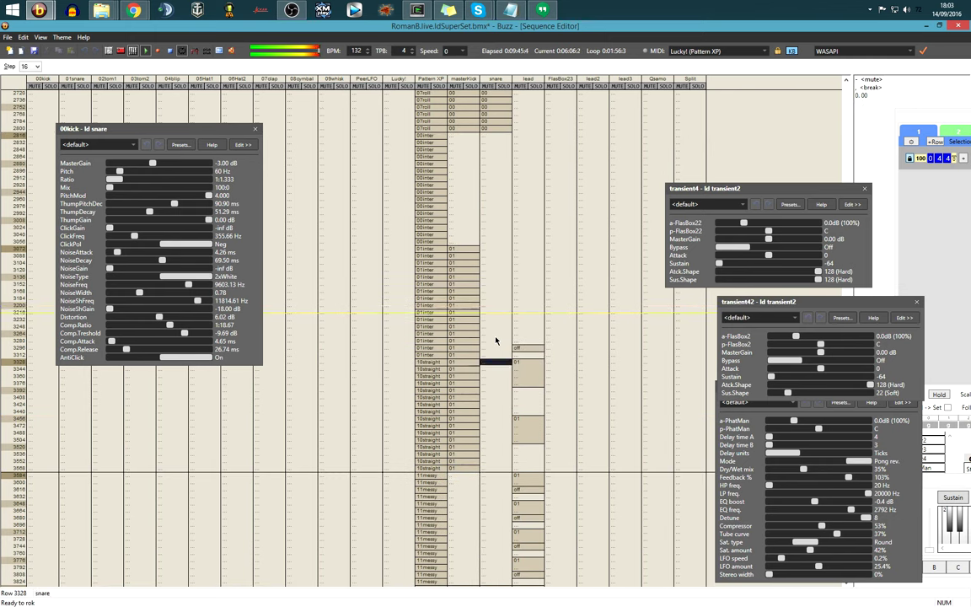
{"action": "key", "text": "Right"}
{"action": "key", "text": "Left"}
{"action": "key", "text": "Left"}
{"action": "key", "text": "Page_Down"}
{"action": "key", "text": "Page_Down"}
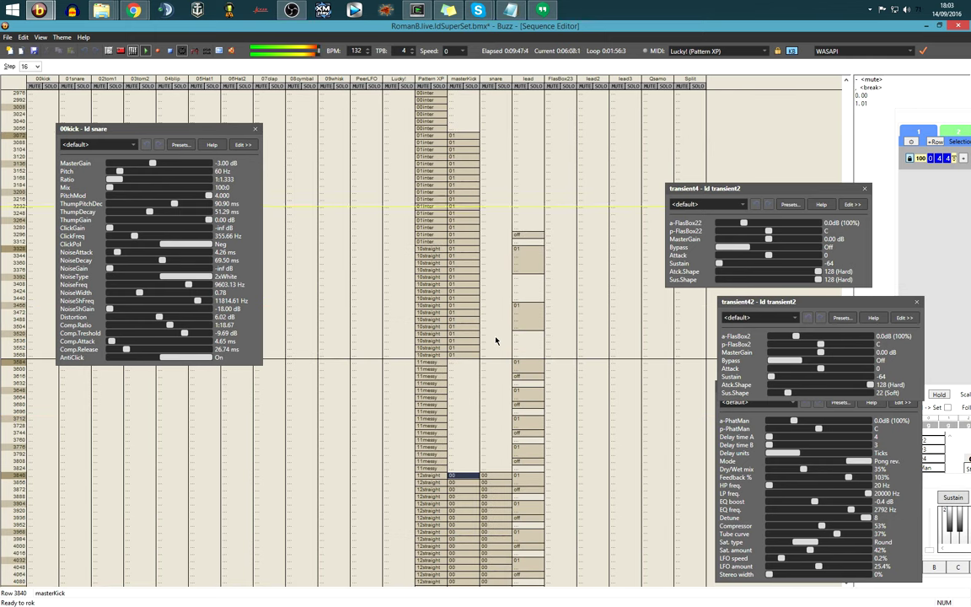
{"action": "key", "text": "Page_Up"}
{"action": "key", "text": "Page_Up"}
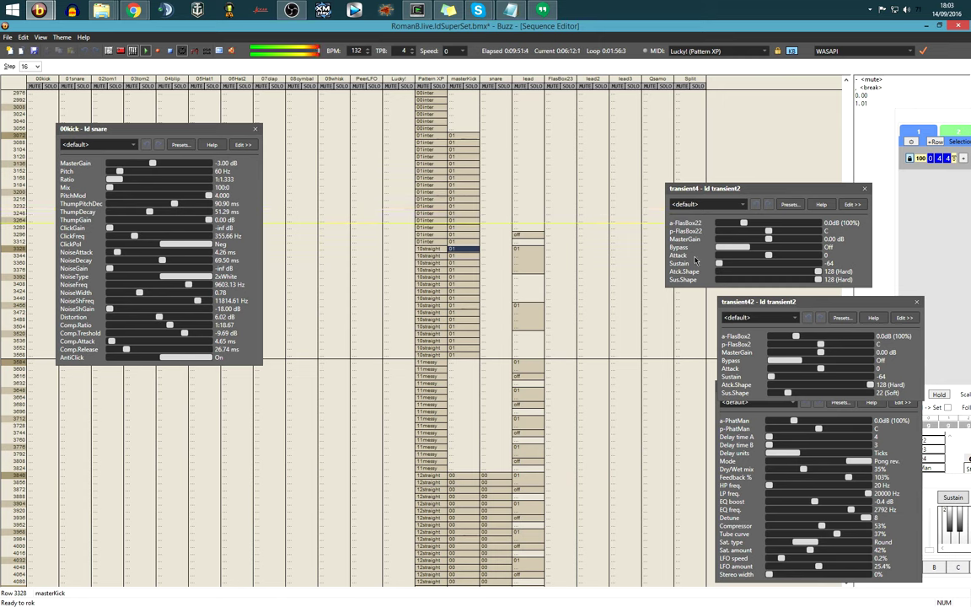
{"action": "left_click", "coordinate": [438, 250]}
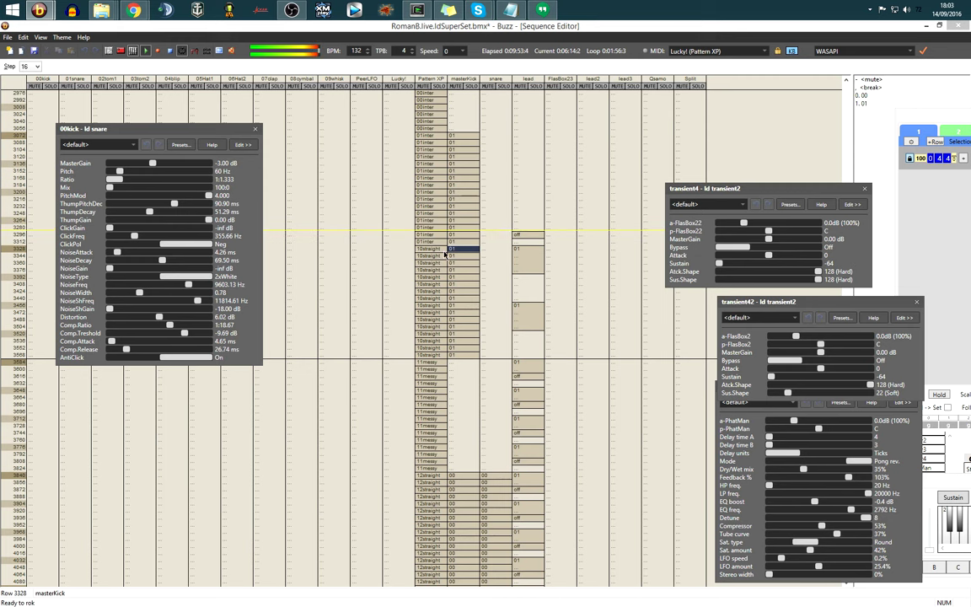
Open the lead generator's parameter window from the machine view and move it off the machine view.
{"action": "key", "text": "F3"}
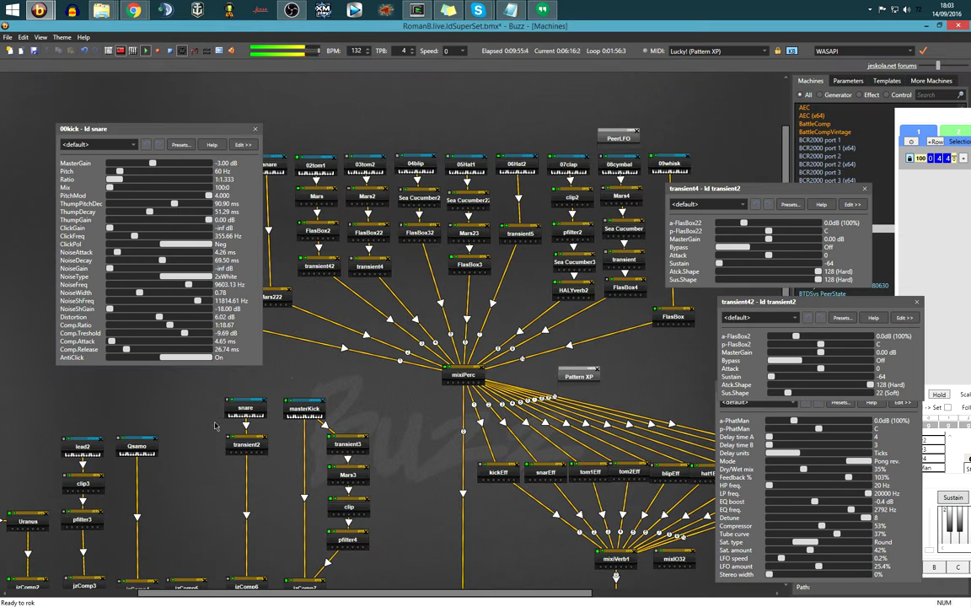
{"action": "left_click_drag", "start_coordinate": [42, 415], "coordinate": [132, 411]}
{"action": "double_click", "coordinate": [70, 440]}
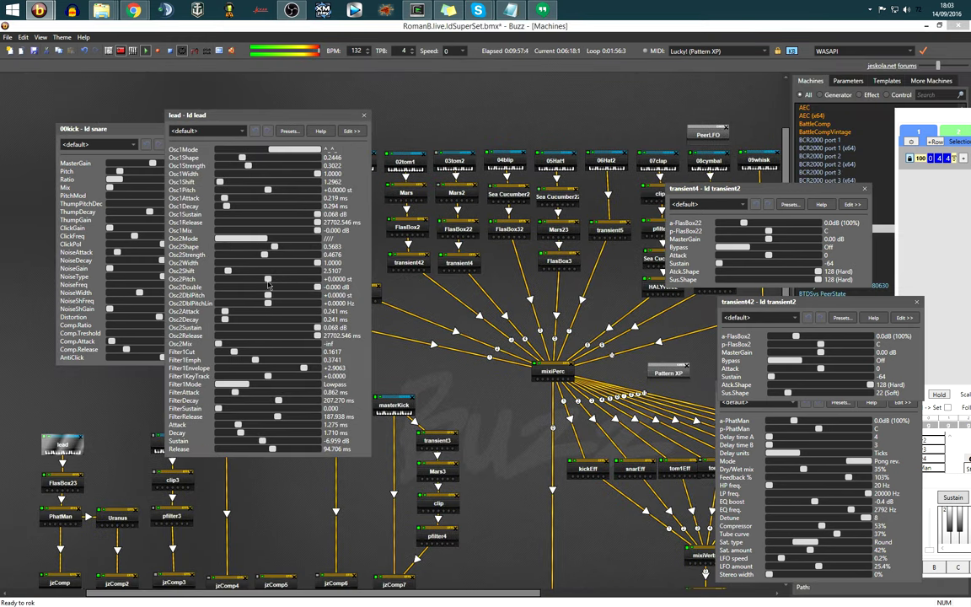
{"action": "left_click_drag", "start_coordinate": [290, 118], "coordinate": [969, 97]}
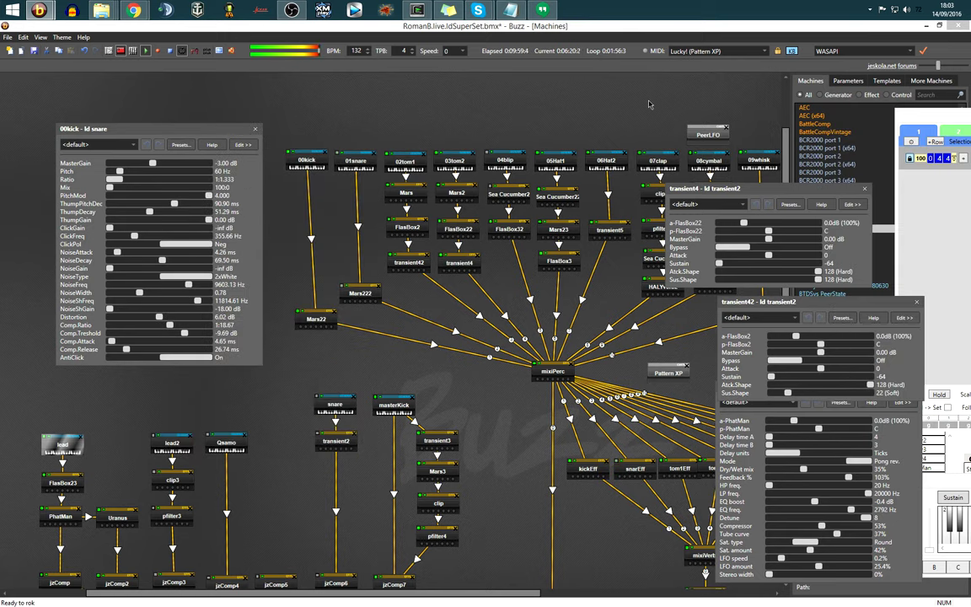
Return to the sequence editor and move the playback loop's start to row 3328.
{"action": "key", "text": "F4"}
{"action": "left_click", "coordinate": [529, 478]}
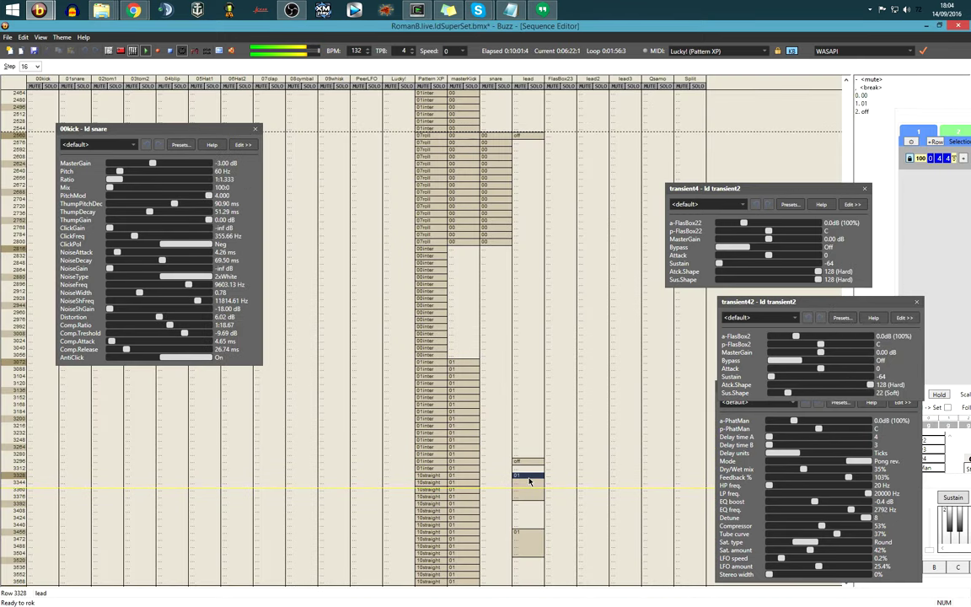
{"action": "key", "text": "ctrl+b"}
{"action": "key", "text": "Page_Down"}
{"action": "key", "text": "Page_Down"}
{"action": "key", "text": "Page_Up"}
{"action": "key", "text": "Page_Up"}
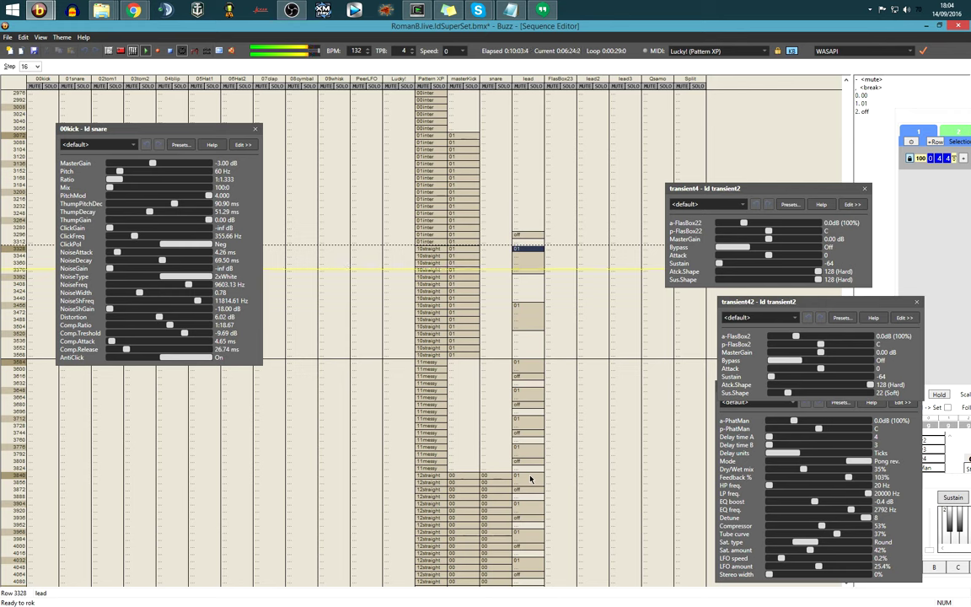
Insert the off pattern in the lead track at row 3552.
{"action": "left_click", "coordinate": [695, 246]}
{"action": "left_click", "coordinate": [518, 350]}
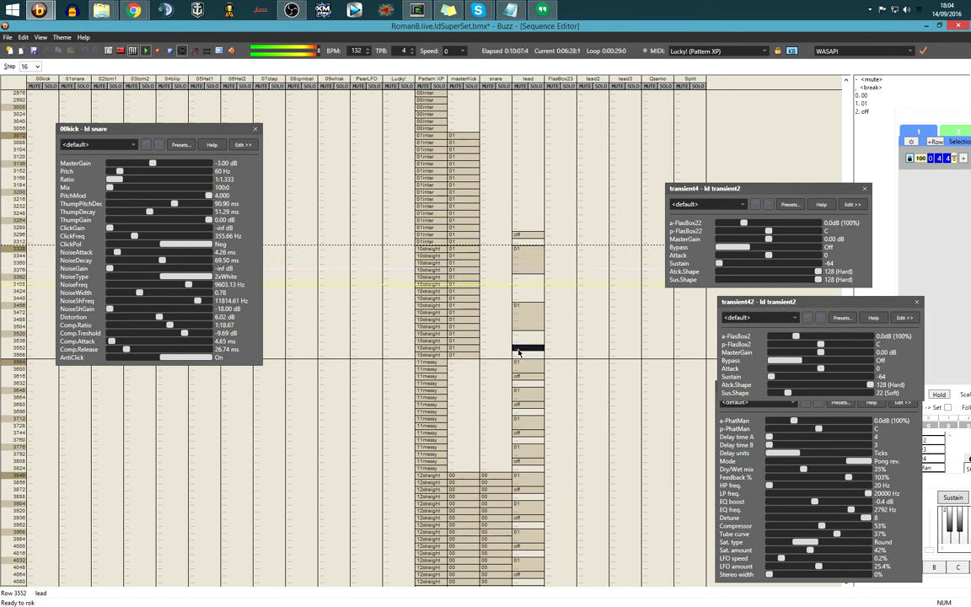
{"action": "key", "text": "2"}
{"action": "left_click", "coordinate": [518, 349]}
{"action": "left_click", "coordinate": [742, 358]}
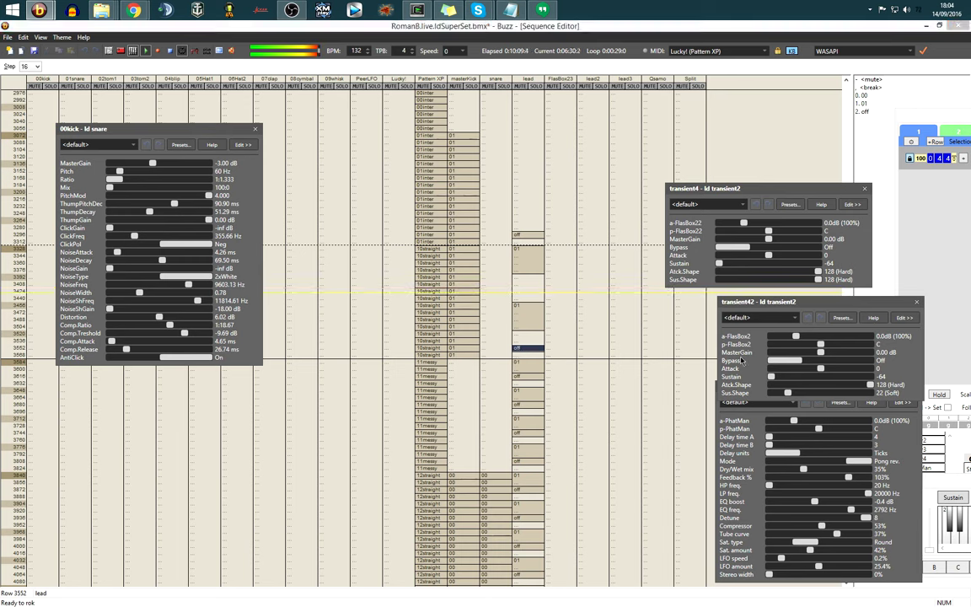
Set Uranus's EQ boost to +3.7 dB, EQ freq to 1130 Hz, Detune to 2, LFO amount to 10.9% and Tube curve to 71%.
{"action": "left_click", "coordinate": [743, 465]}
{"action": "left_click", "coordinate": [862, 504]}
{"action": "left_click", "coordinate": [862, 503]}
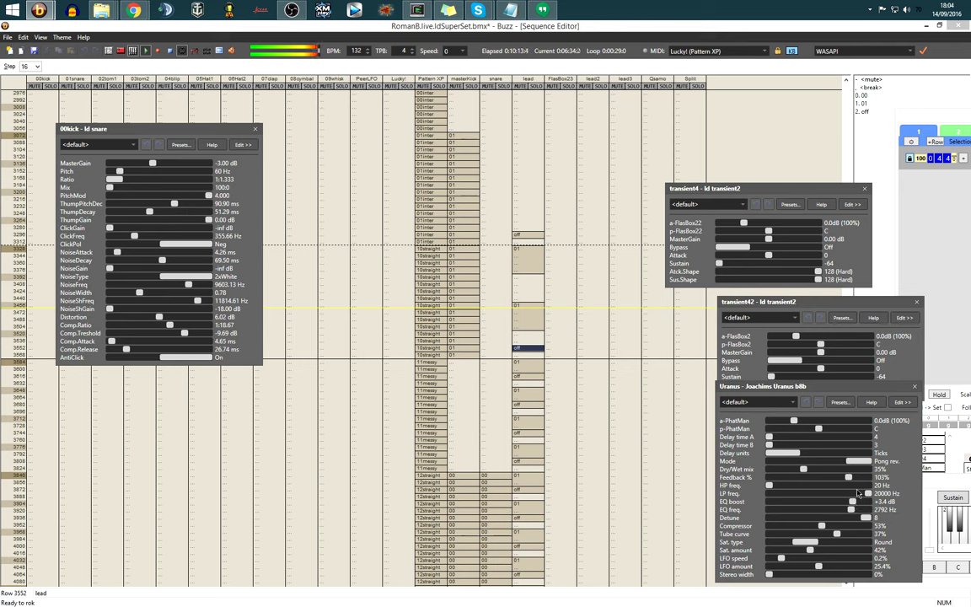
{"action": "left_click", "coordinate": [857, 503]}
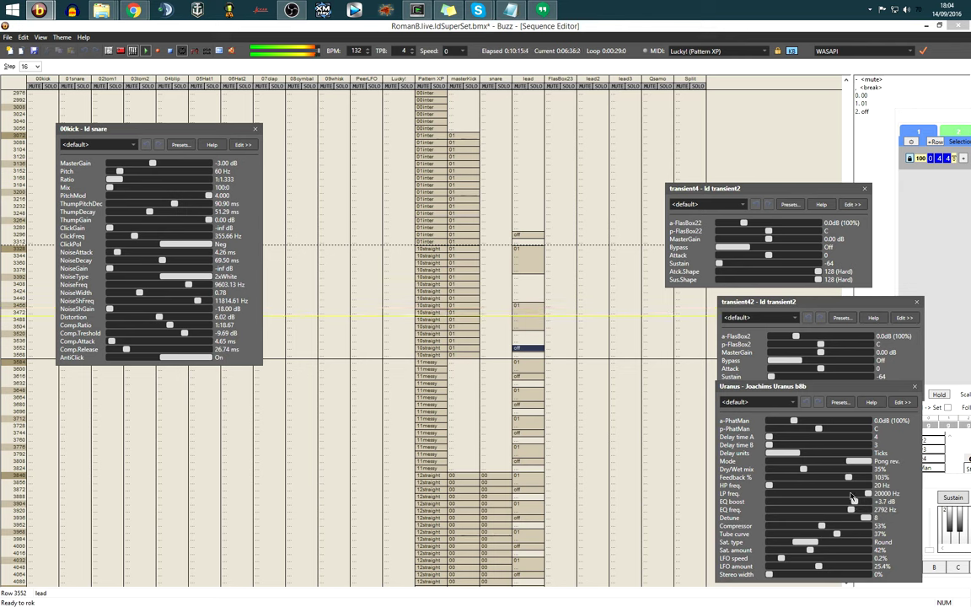
{"action": "left_click_drag", "start_coordinate": [851, 511], "coordinate": [832, 512]}
{"action": "scroll", "coordinate": [834, 519], "scroll_direction": "down", "scroll_amount": 6}
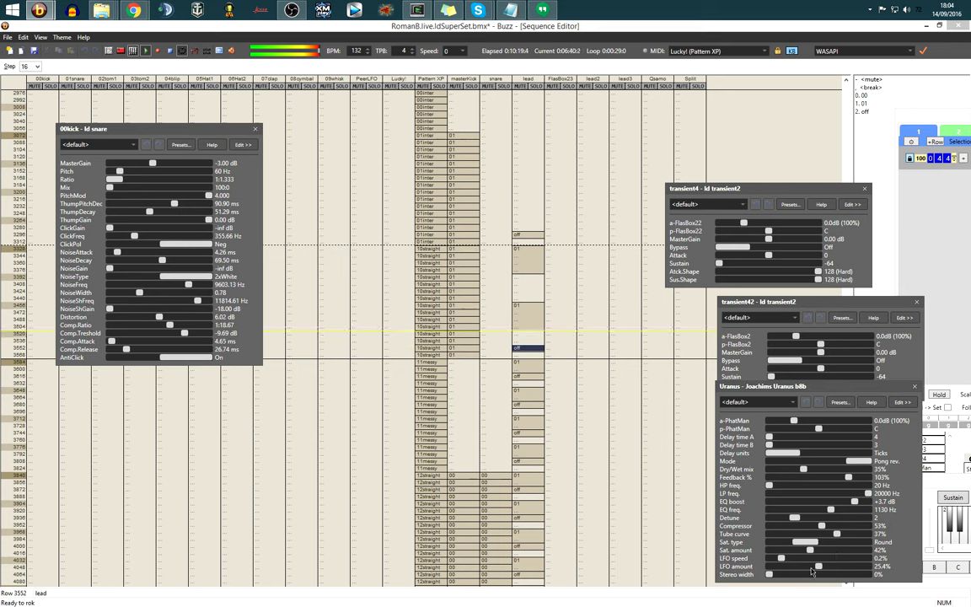
{"action": "left_click_drag", "start_coordinate": [824, 569], "coordinate": [807, 570]}
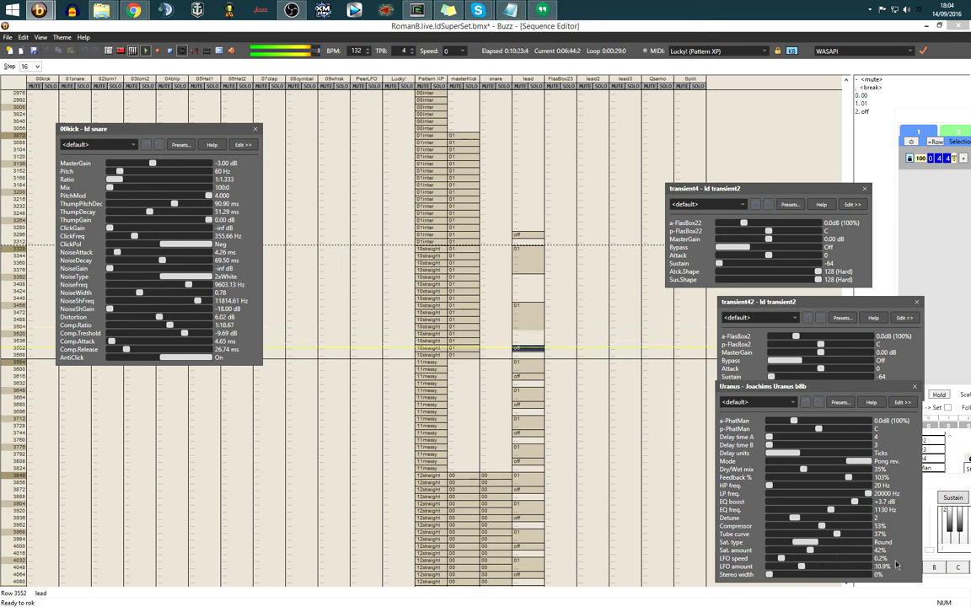
{"action": "scroll", "coordinate": [867, 537], "scroll_direction": "up", "scroll_amount": 10}
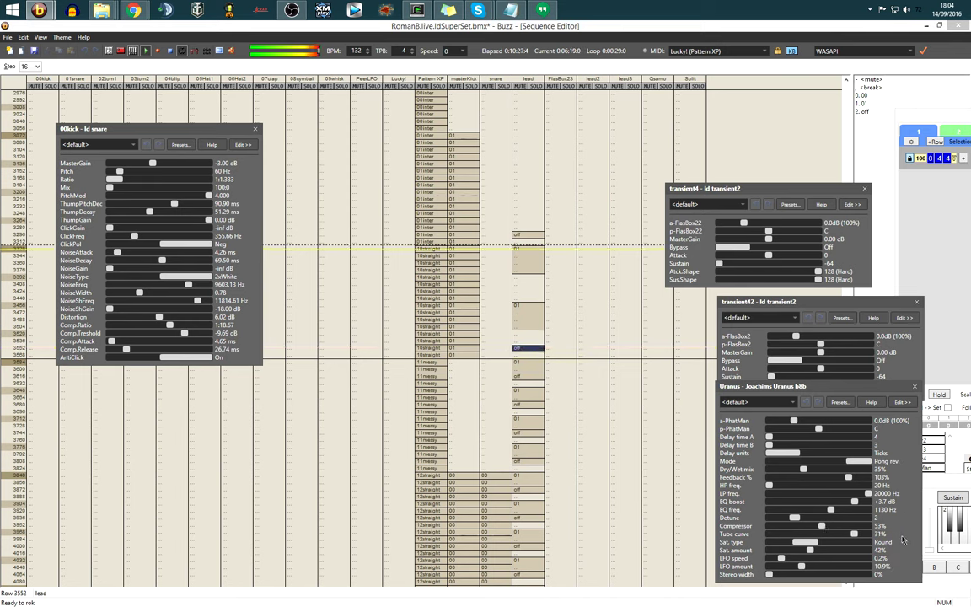
Extend the playback loop's end to row 3840.
{"action": "left_click", "coordinate": [522, 290]}
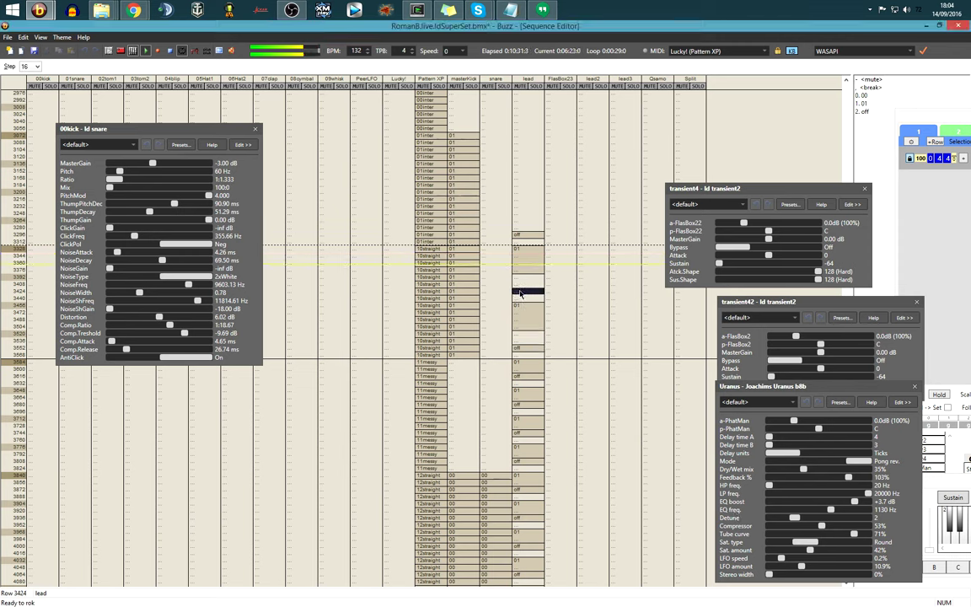
{"action": "left_click", "coordinate": [438, 363]}
{"action": "key", "text": "Page_Down"}
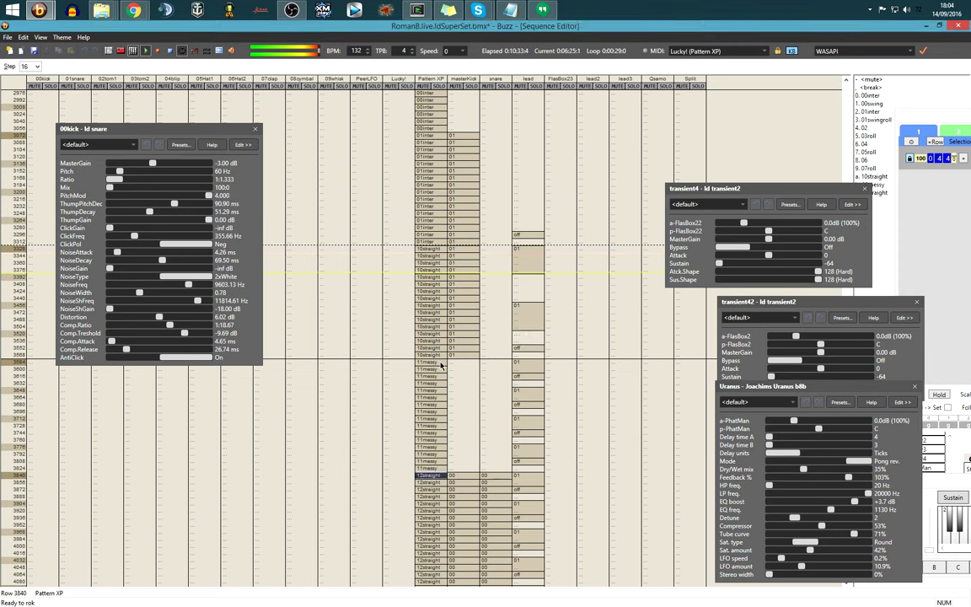
{"action": "scroll", "coordinate": [441, 366], "scroll_direction": "up", "scroll_amount": 1}
{"action": "key", "text": "Page_Up"}
{"action": "key", "text": "Page_Down"}
{"action": "key", "text": "Page_Down"}
{"action": "key", "text": "Page_Up"}
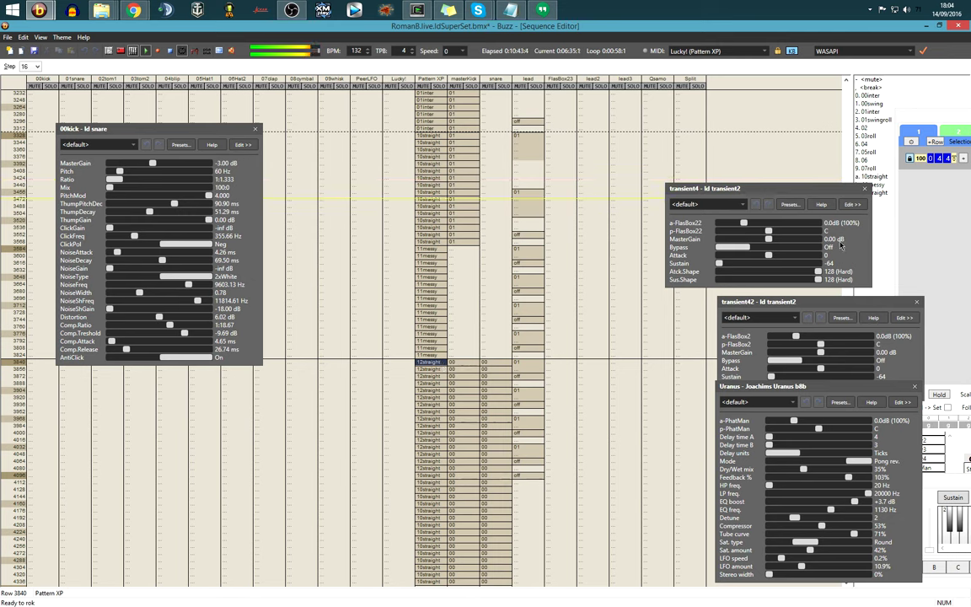
{"action": "left_click", "coordinate": [520, 250]}
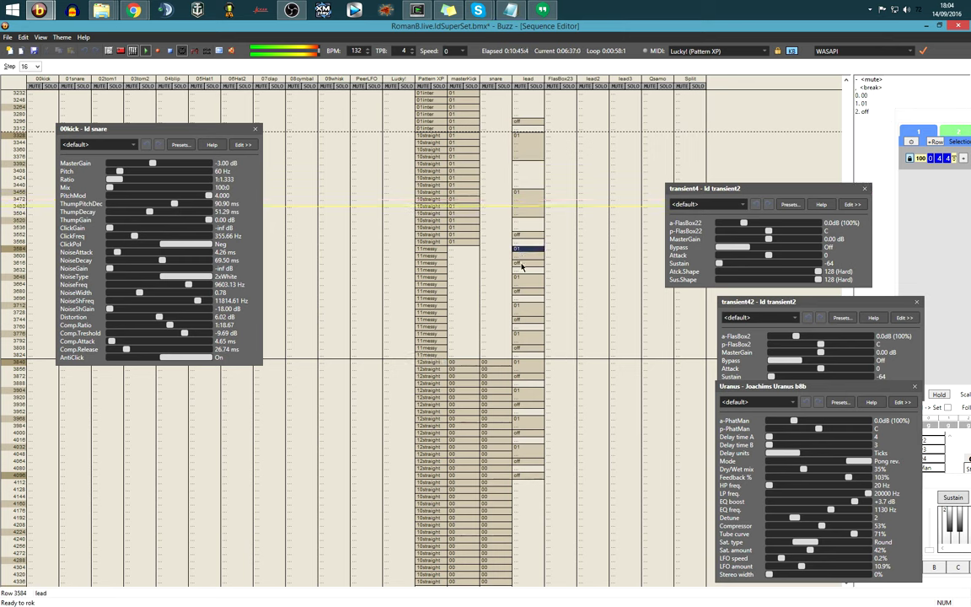
{"action": "left_click", "coordinate": [521, 264]}
{"action": "left_click", "coordinate": [731, 368]}
{"action": "left_click", "coordinate": [746, 461]}
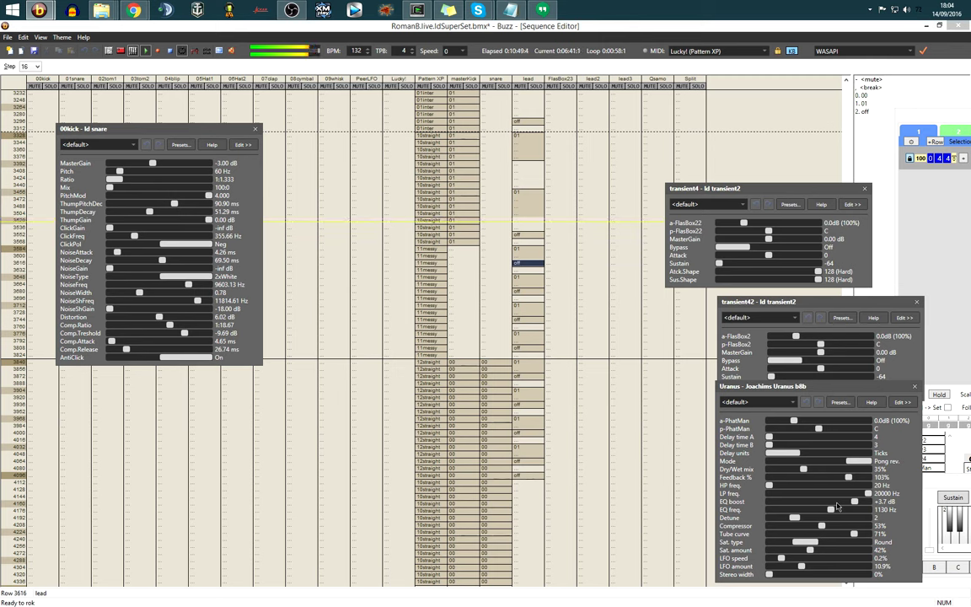
Move the playback loop's start to row 3584.
{"action": "left_click", "coordinate": [435, 242]}
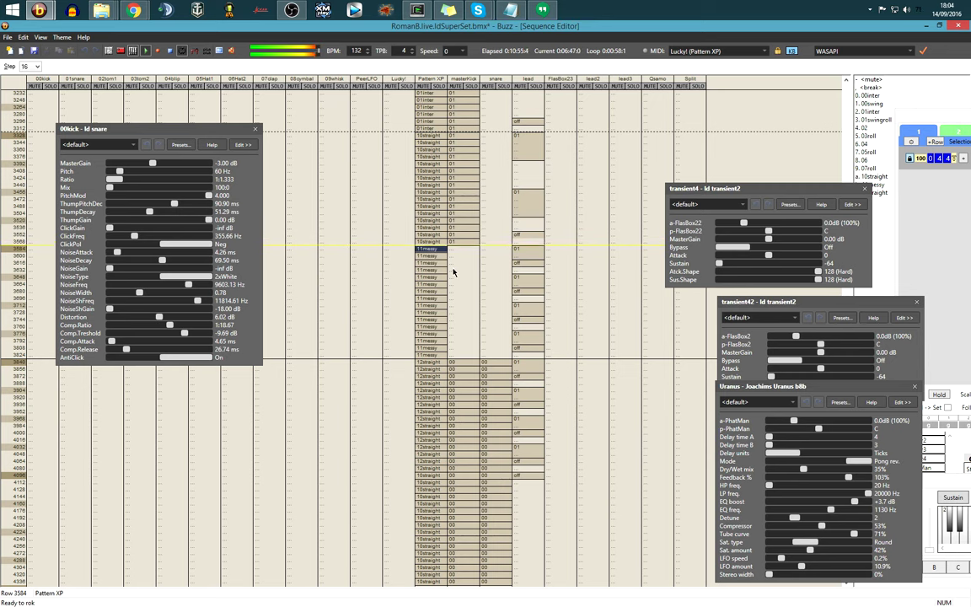
{"action": "key", "text": "ctrl+b"}
Unmute channel 9 (FlasBox4) in the mixiPerc mixer and move the mixer window clear of the 00kick window.
{"action": "key", "text": "F3"}
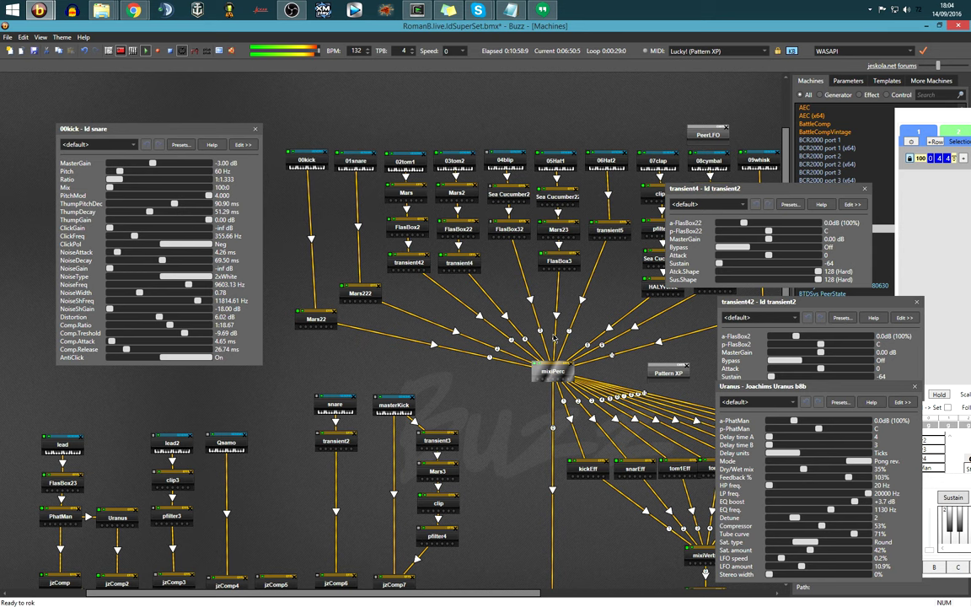
{"action": "double_click", "coordinate": [552, 371]}
{"action": "left_click_drag", "start_coordinate": [510, 161], "coordinate": [601, 75]}
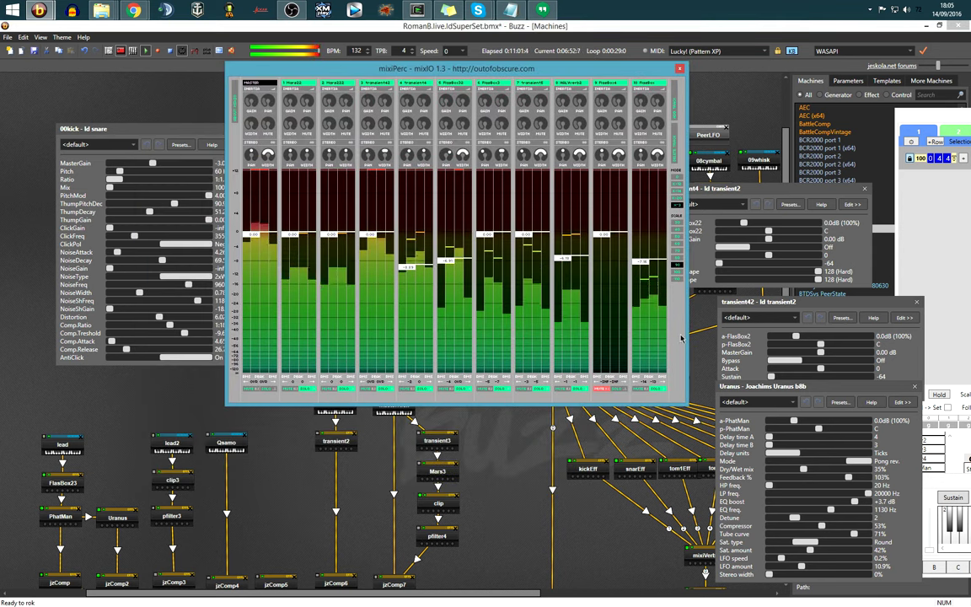
{"action": "left_click", "coordinate": [601, 389]}
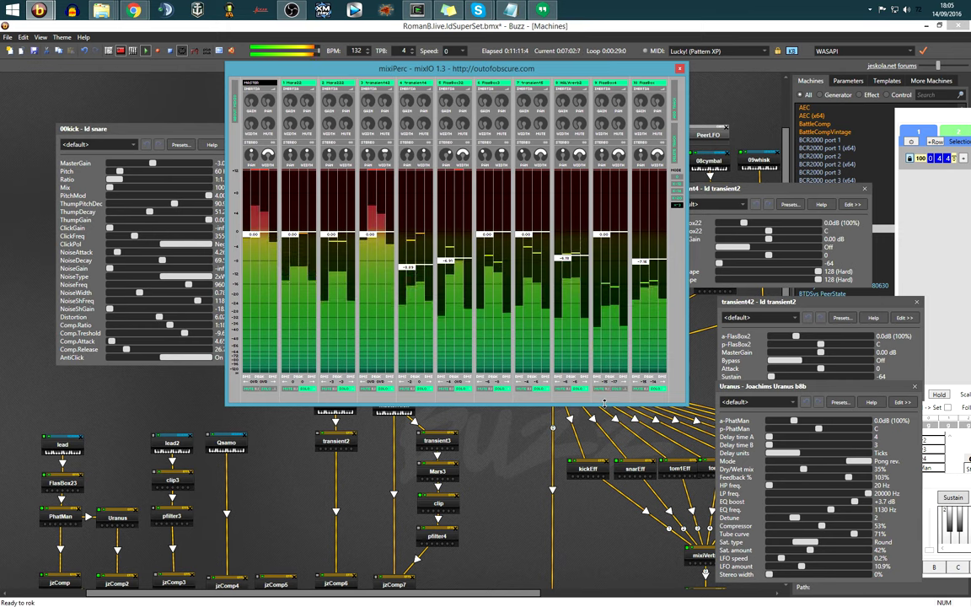
{"action": "left_click_drag", "start_coordinate": [569, 75], "coordinate": [701, 133]}
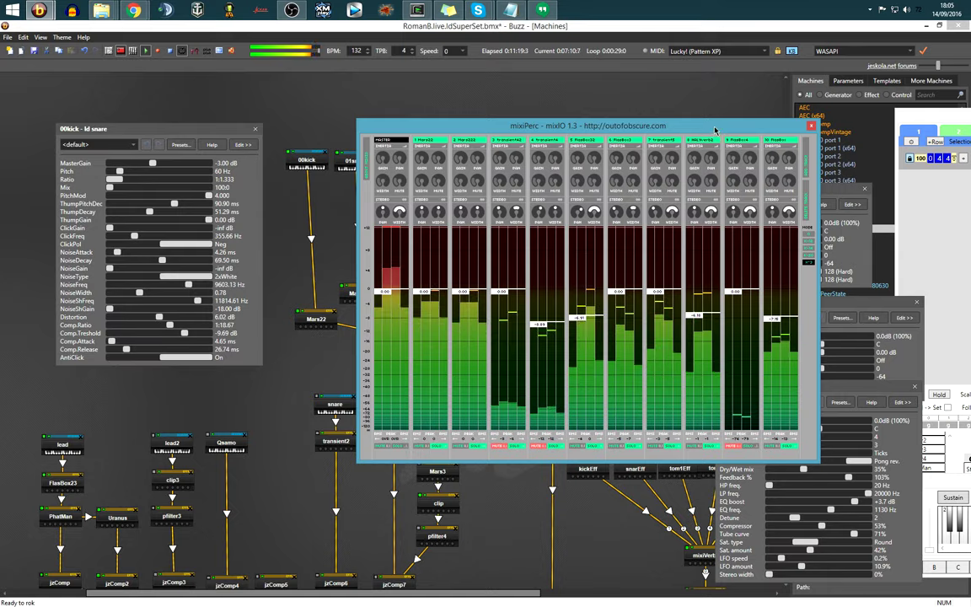
Switch to the Sequence Editor around row 4096 and reposition the mixiPerc mixer window clear of the Pattern XP and masterKick tracks.
{"action": "left_click_drag", "start_coordinate": [701, 132], "coordinate": [944, 244]}
{"action": "left_click", "coordinate": [670, 125]}
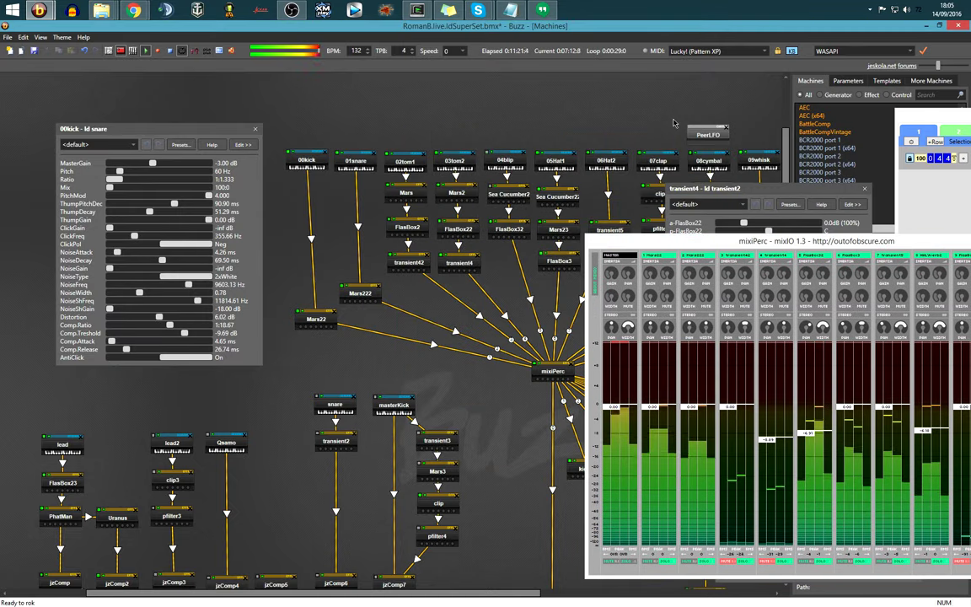
{"action": "key", "text": "F4"}
{"action": "key", "text": "Page_Down"}
{"action": "key", "text": "Page_Down"}
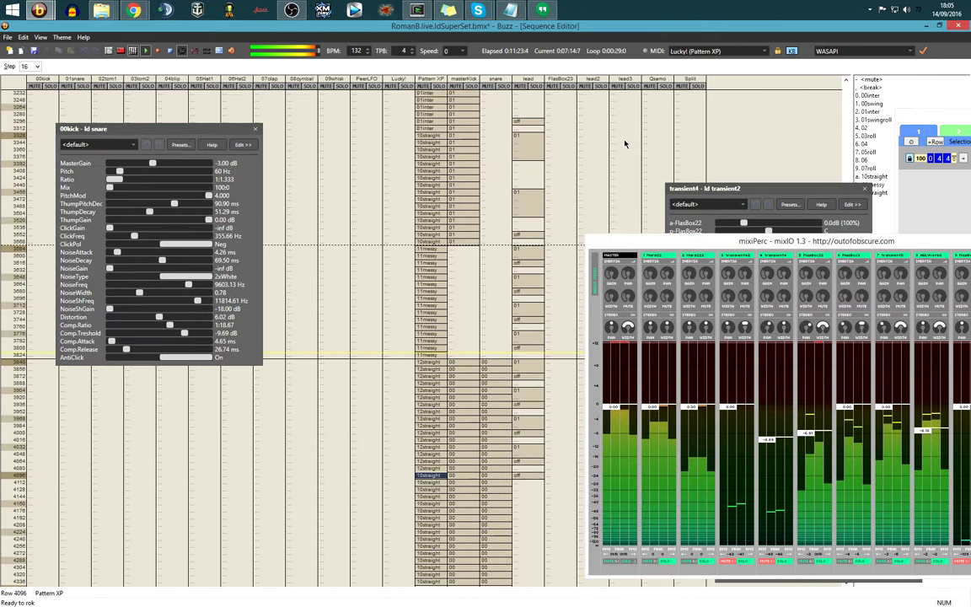
{"action": "key", "text": "Page_Down"}
{"action": "key", "text": "Page_Up"}
{"action": "left_click_drag", "start_coordinate": [687, 242], "coordinate": [626, 158]}
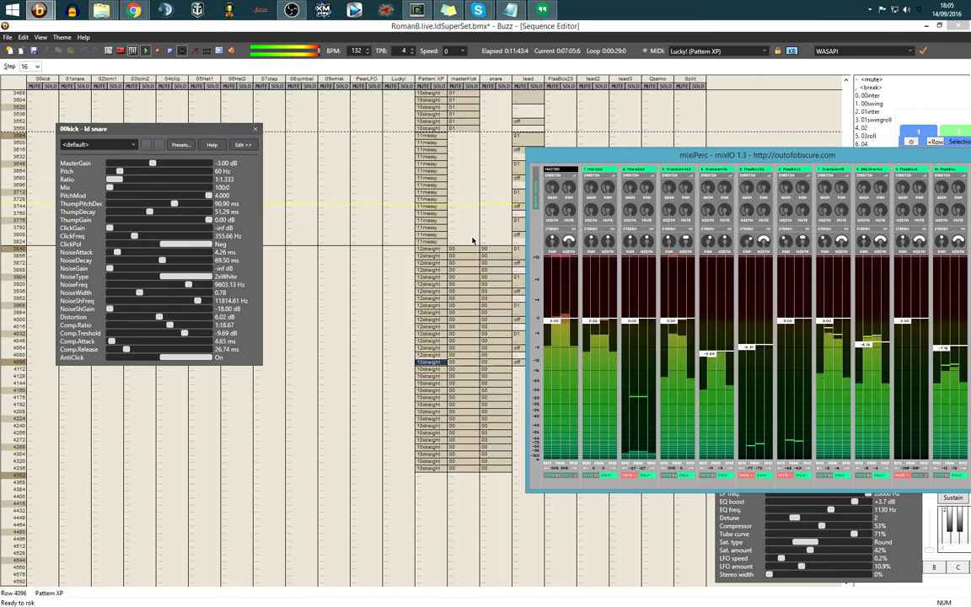
Move the playback loop to rows 3840 to 4096 and unmute channels 5 (FlasBox32) and 6 (FlasBox3) in the mixiPerc mixer.
{"action": "left_click", "coordinate": [430, 368]}
{"action": "scroll", "coordinate": [510, 332], "scroll_direction": "up", "scroll_amount": 5}
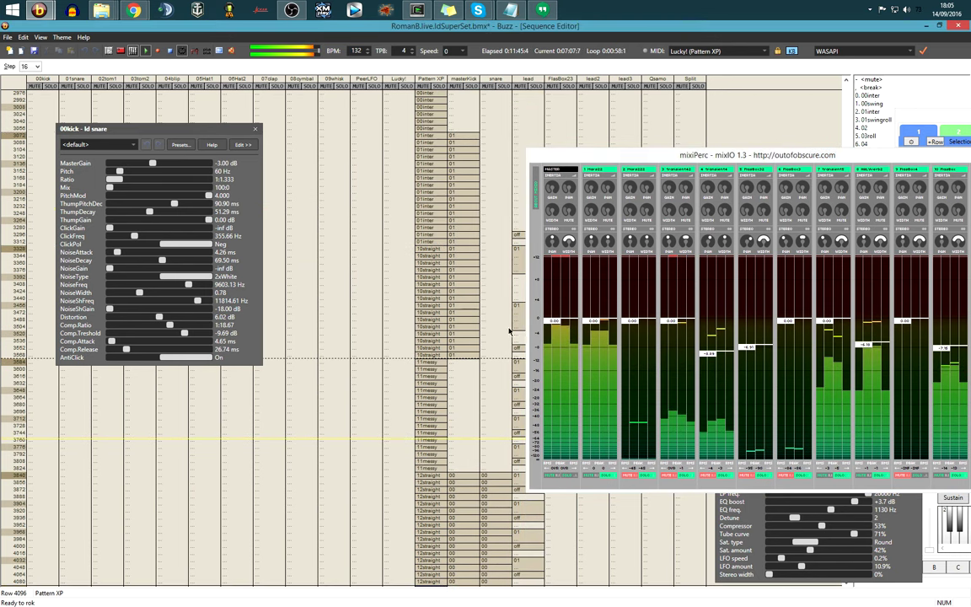
{"action": "left_click", "coordinate": [535, 366]}
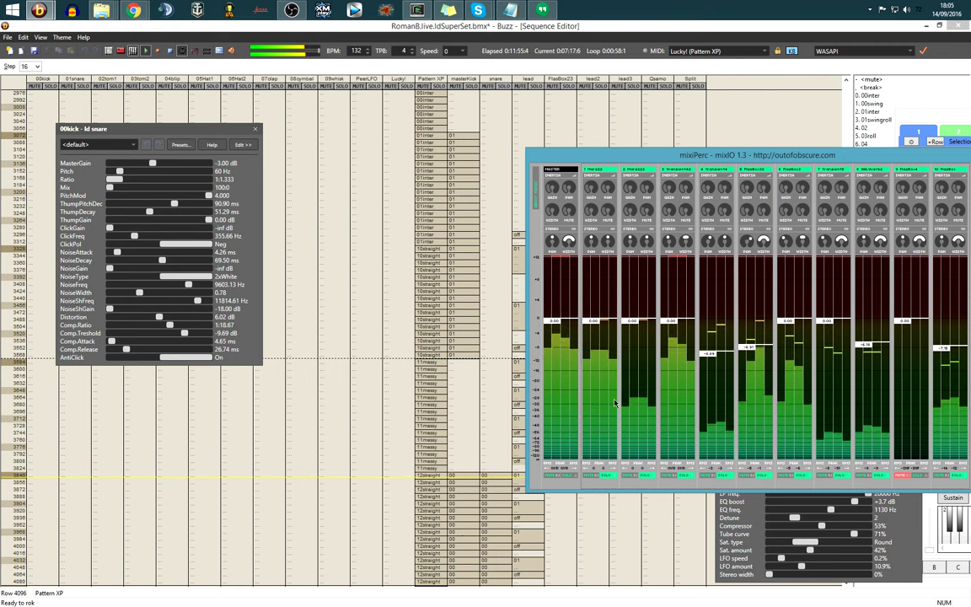
{"action": "left_click", "coordinate": [462, 474]}
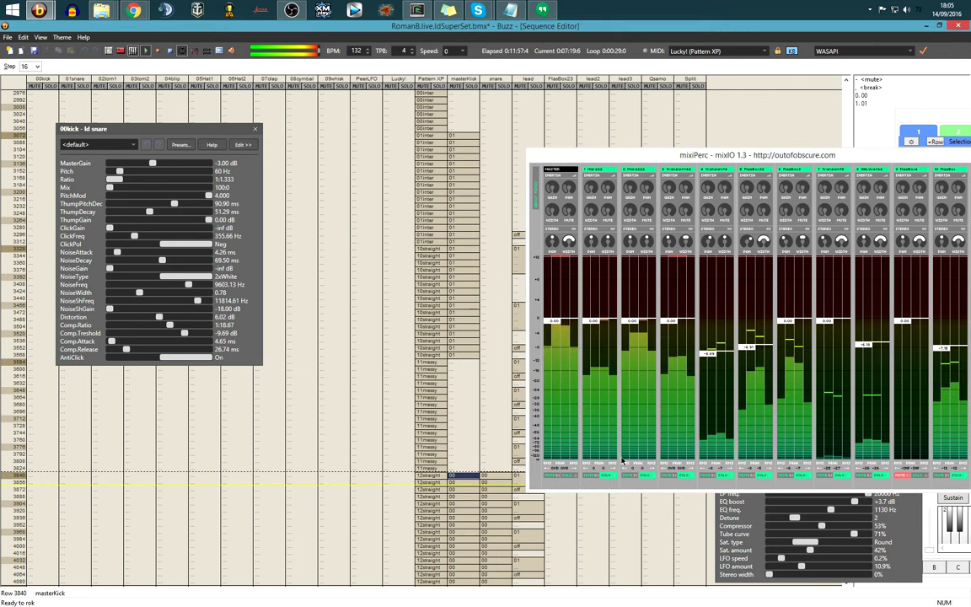
Set Uranus's Feedback to 111%, EQ boost to +4.1 dB, EQ freq to 1905 Hz, Compressor to 48% and Tube curve to 100%.
{"action": "left_click", "coordinate": [775, 505]}
{"action": "left_click", "coordinate": [775, 503]}
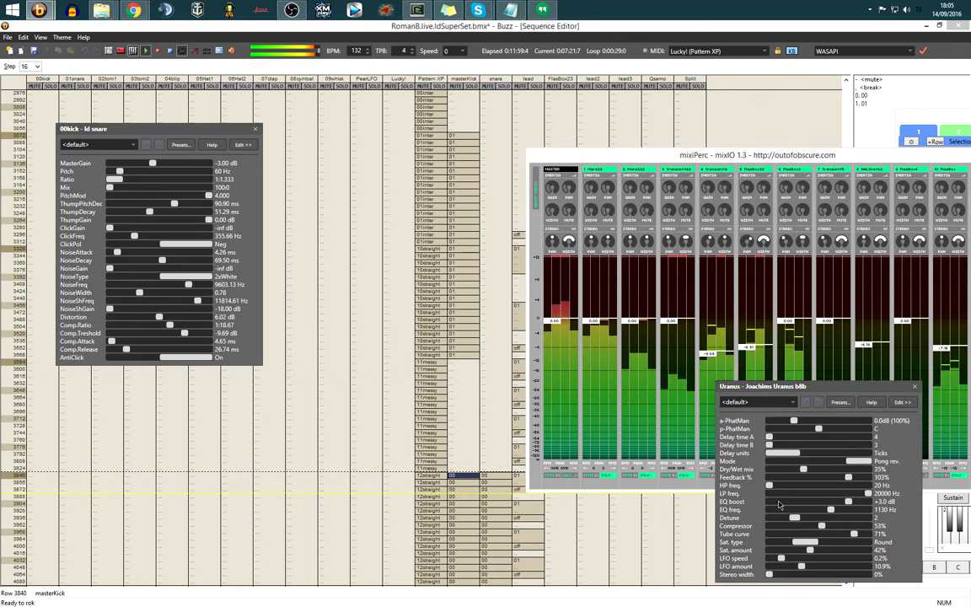
{"action": "left_click", "coordinate": [776, 504]}
{"action": "left_click_drag", "start_coordinate": [831, 513], "coordinate": [853, 478]}
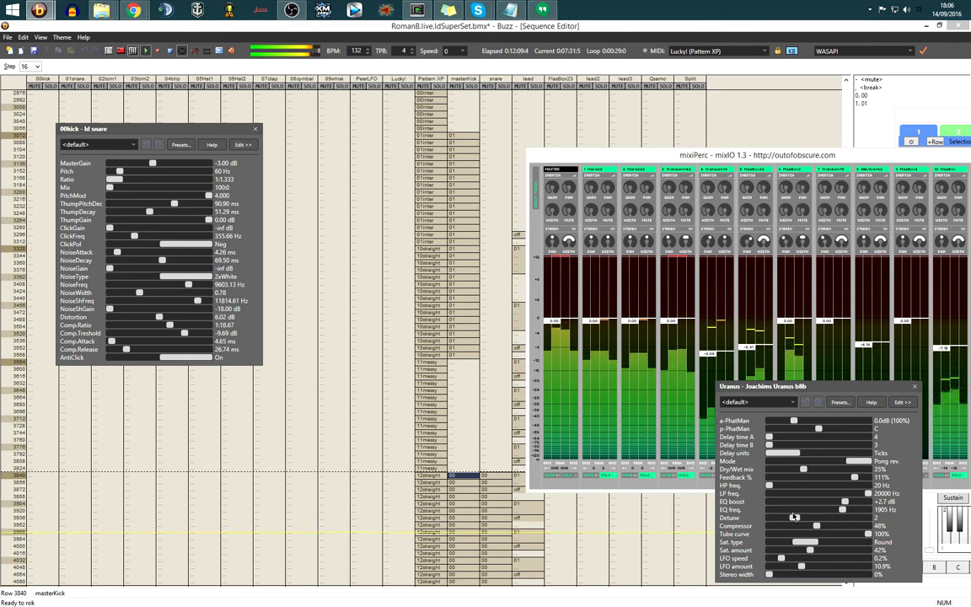
{"action": "left_click_drag", "start_coordinate": [846, 501], "coordinate": [859, 501]}
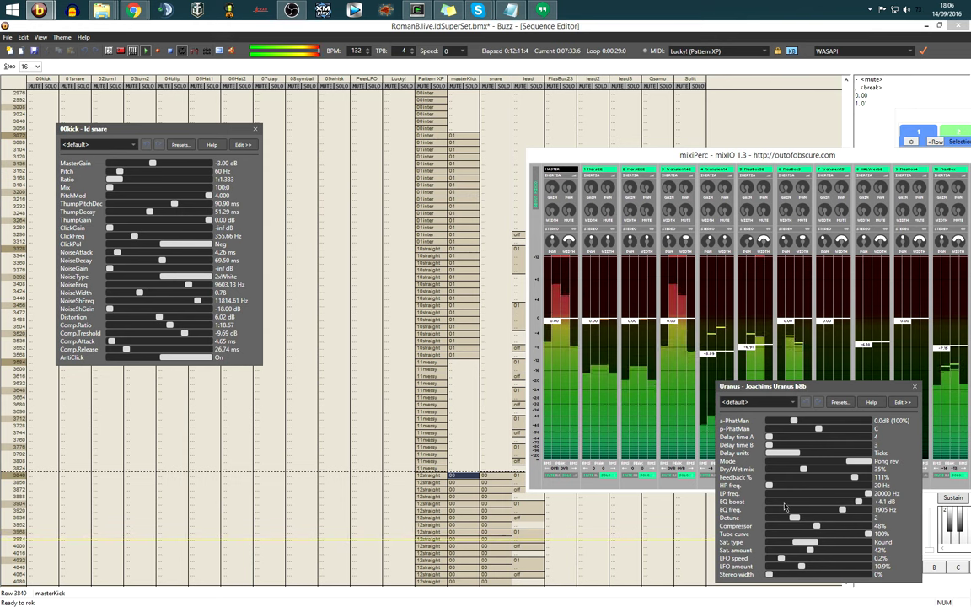
Place the sequence cursor at row 4352 of the lead track and move the mixiPerc mixer window farther from the tracks.
{"action": "left_click", "coordinate": [533, 548]}
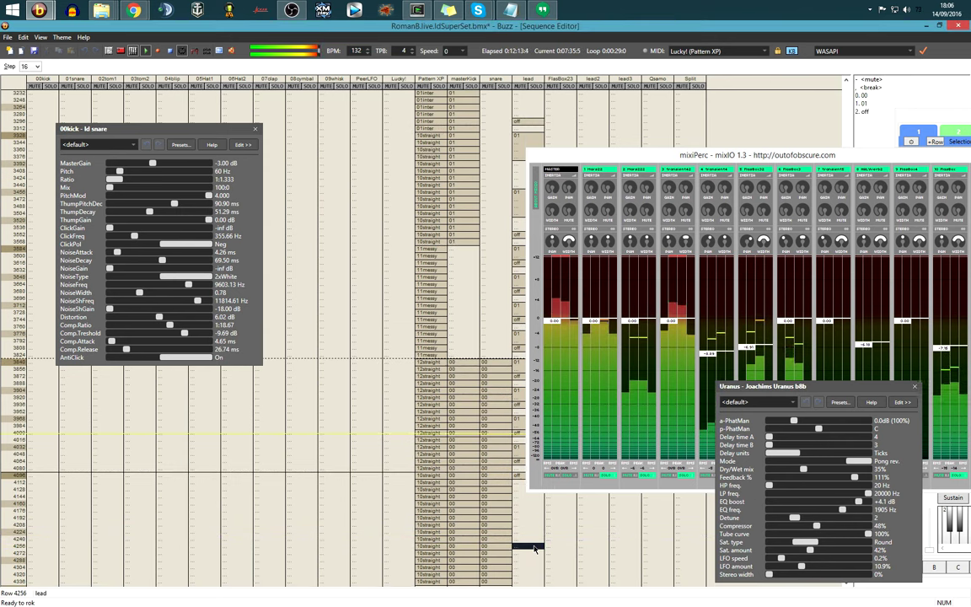
{"action": "key", "text": "Up"}
{"action": "key", "text": "Up"}
{"action": "key", "text": "Up"}
{"action": "key", "text": "Up"}
{"action": "key", "text": "Up"}
{"action": "key", "text": "Up"}
{"action": "key", "text": "Up"}
{"action": "key", "text": "Up"}
{"action": "key", "text": "Up"}
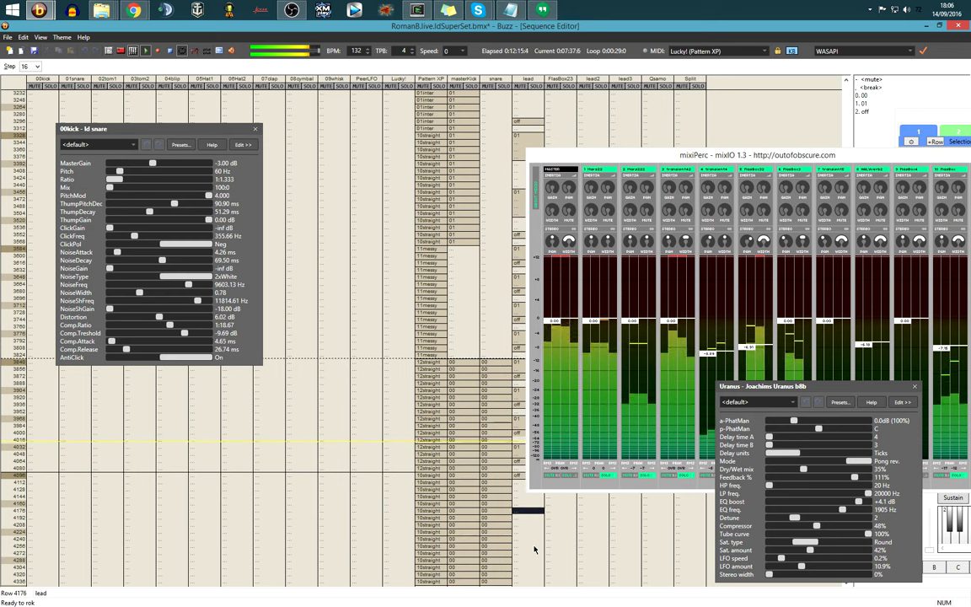
{"action": "key", "text": "Up"}
{"action": "key", "text": "Page_Down"}
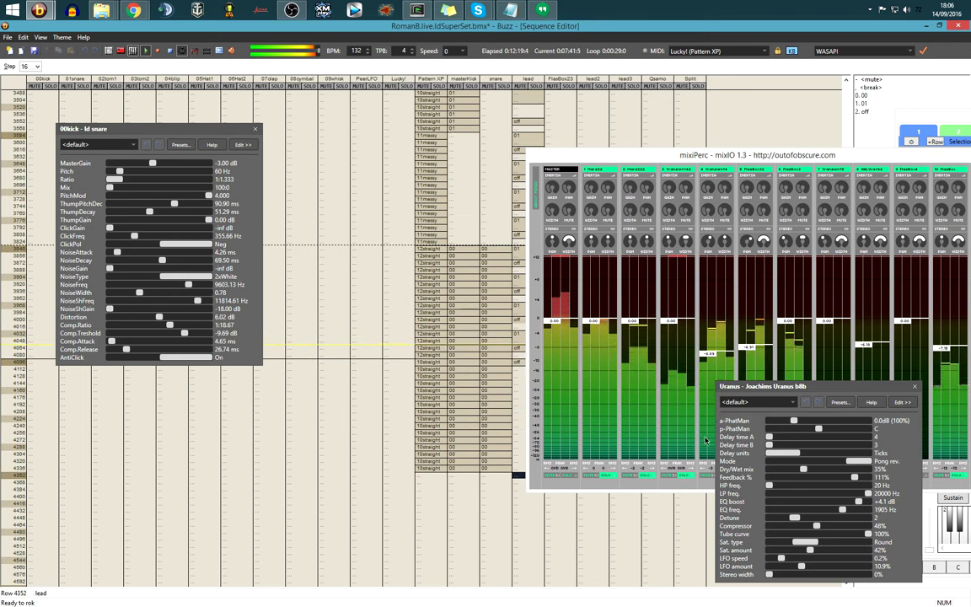
{"action": "left_click_drag", "start_coordinate": [717, 155], "coordinate": [760, 111]}
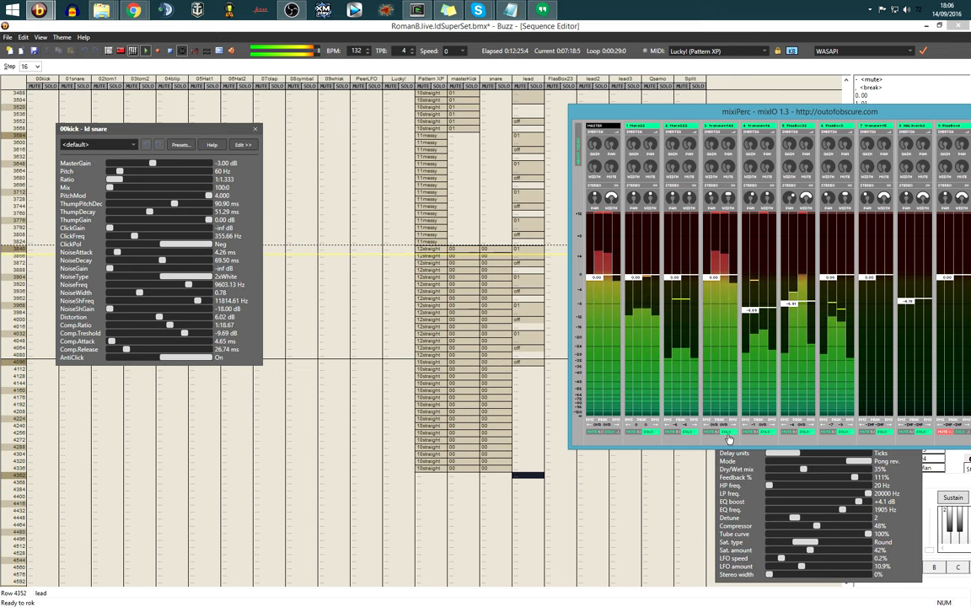
Set Uranus's EQ freq to 950 Hz and Detune to 1.
{"action": "left_click", "coordinate": [749, 503]}
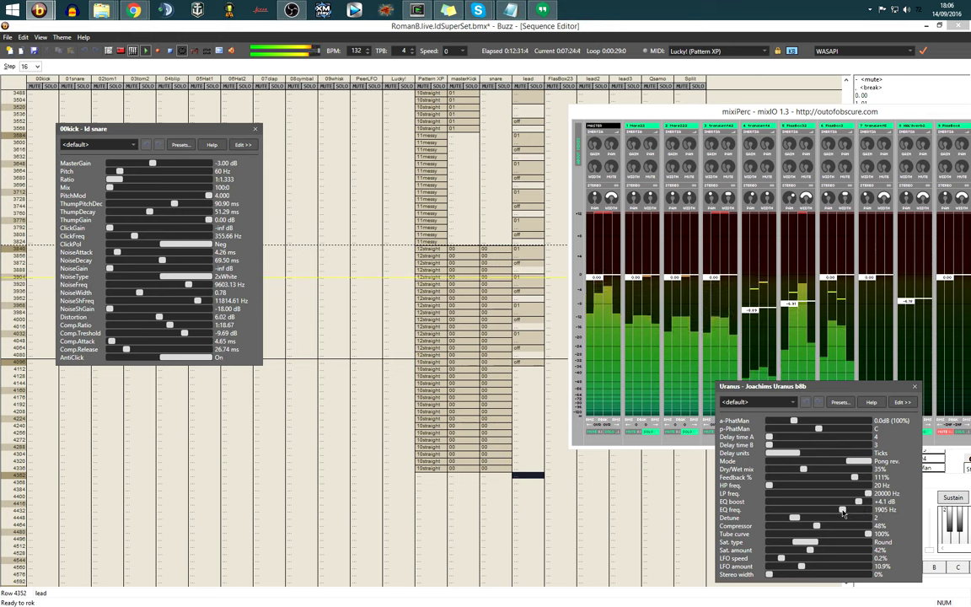
{"action": "left_click_drag", "start_coordinate": [844, 512], "coordinate": [851, 512]}
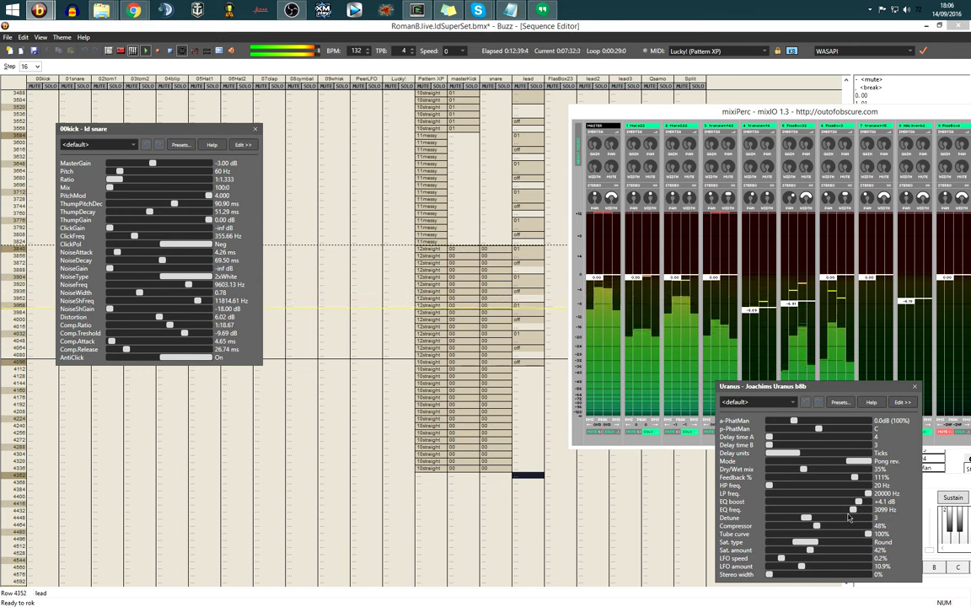
{"action": "scroll", "coordinate": [852, 514], "scroll_direction": "down", "scroll_amount": 3}
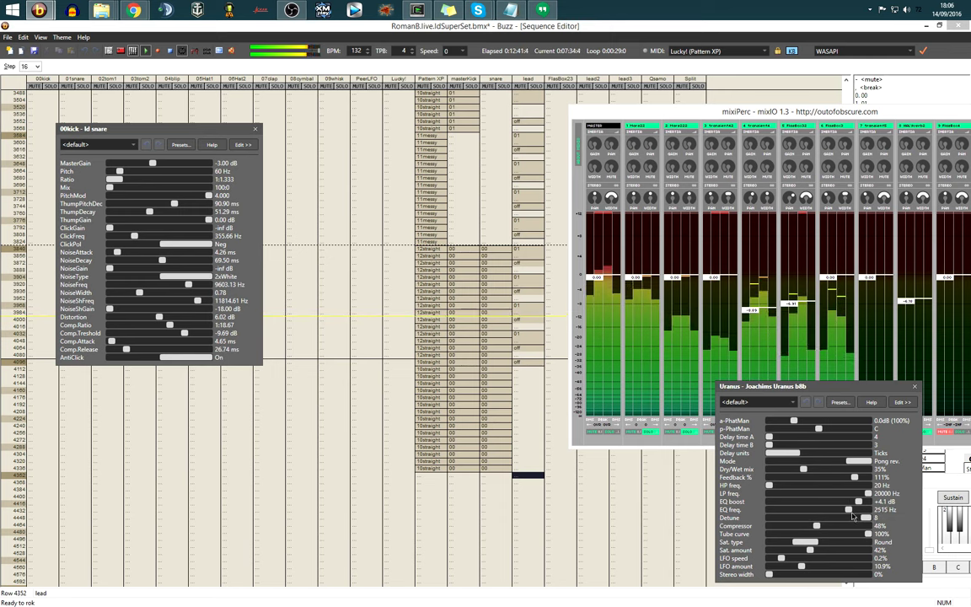
{"action": "left_click_drag", "start_coordinate": [852, 516], "coordinate": [849, 514]}
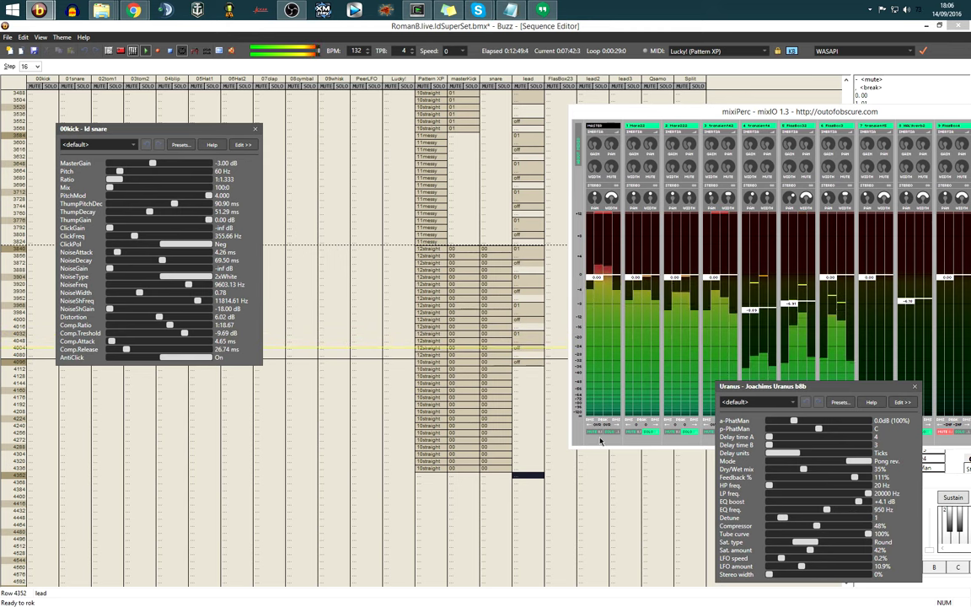
Extend the playback loop's end to row 4352.
{"action": "scroll", "coordinate": [501, 477], "scroll_direction": "up", "scroll_amount": 5}
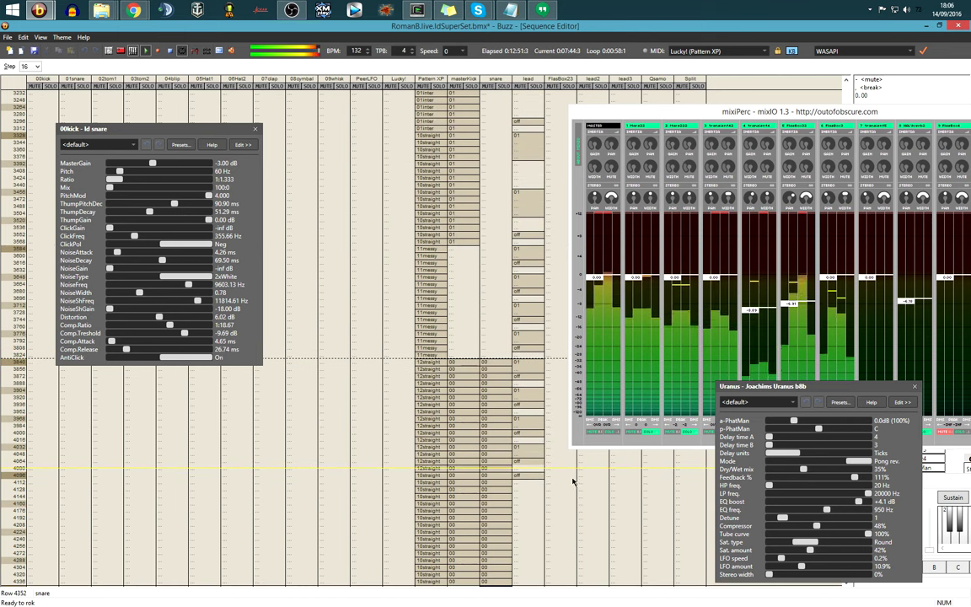
{"action": "left_click", "coordinate": [560, 531]}
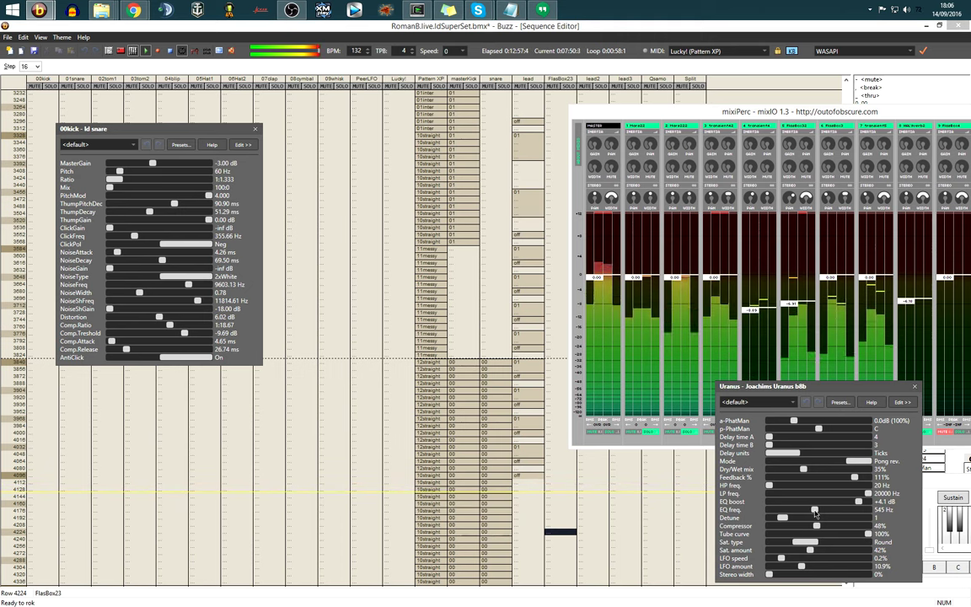
Lower Uranus's EQ freq to 236 Hz, Feedback to 89% and EQ boost to -0.3 dB.
{"action": "scroll", "coordinate": [815, 512], "scroll_direction": "down", "scroll_amount": 3}
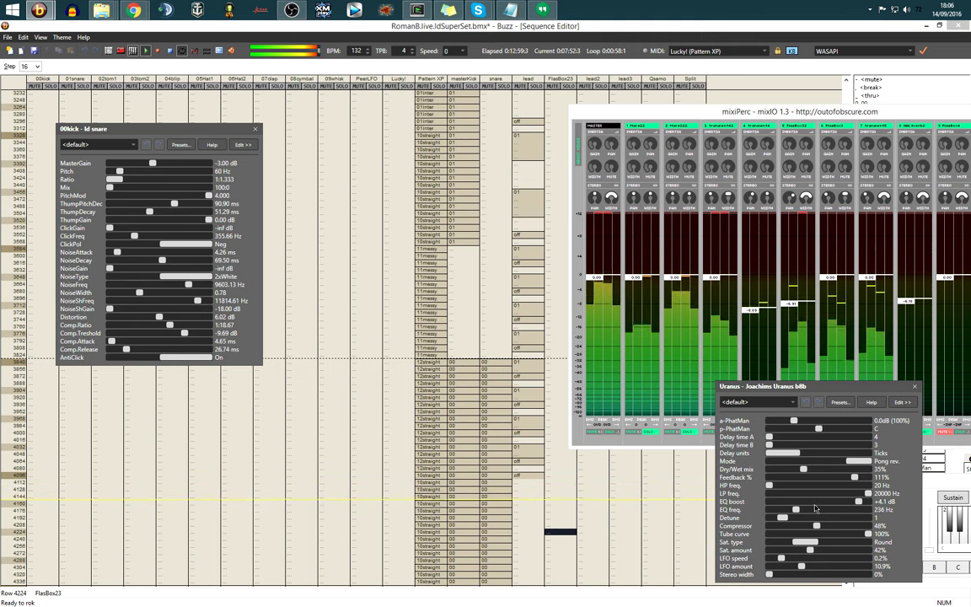
{"action": "scroll", "coordinate": [814, 506], "scroll_direction": "down", "scroll_amount": 2}
{"action": "scroll", "coordinate": [814, 505], "scroll_direction": "down", "scroll_amount": 1}
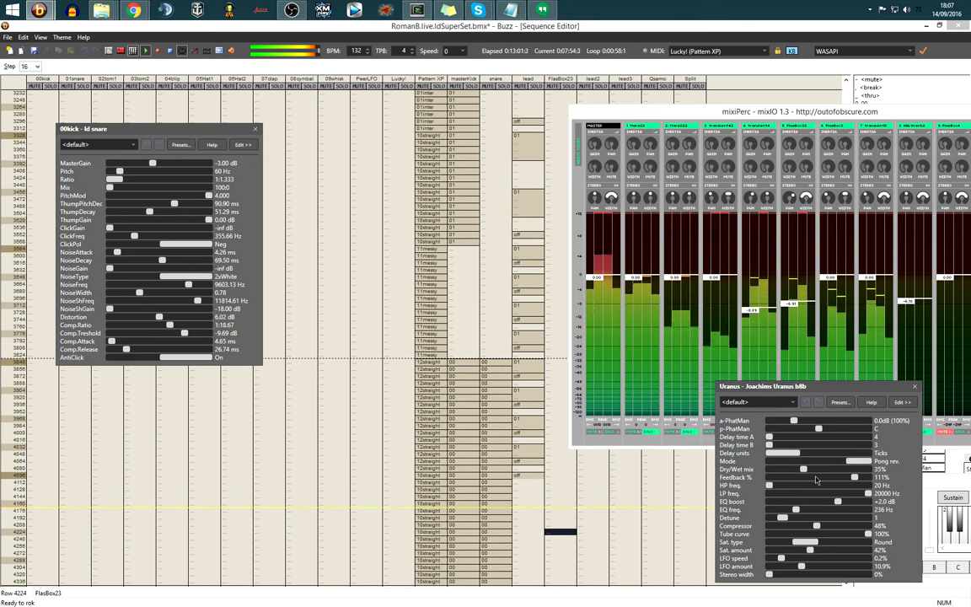
{"action": "scroll", "coordinate": [816, 480], "scroll_direction": "down", "scroll_amount": 2}
{"action": "scroll", "coordinate": [816, 480], "scroll_direction": "down", "scroll_amount": 2}
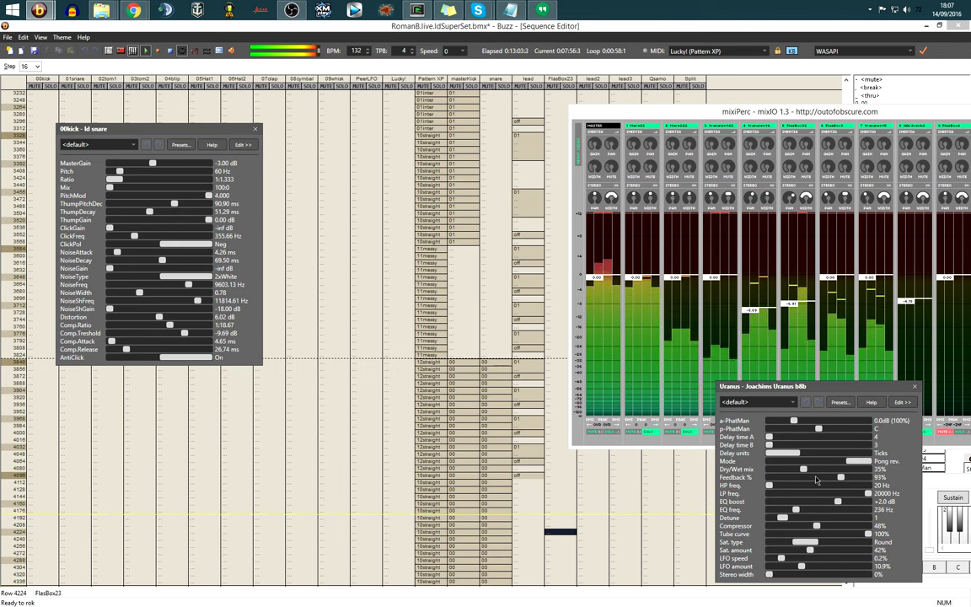
{"action": "scroll", "coordinate": [816, 479], "scroll_direction": "down", "scroll_amount": 1}
{"action": "scroll", "coordinate": [820, 504], "scroll_direction": "down", "scroll_amount": 2}
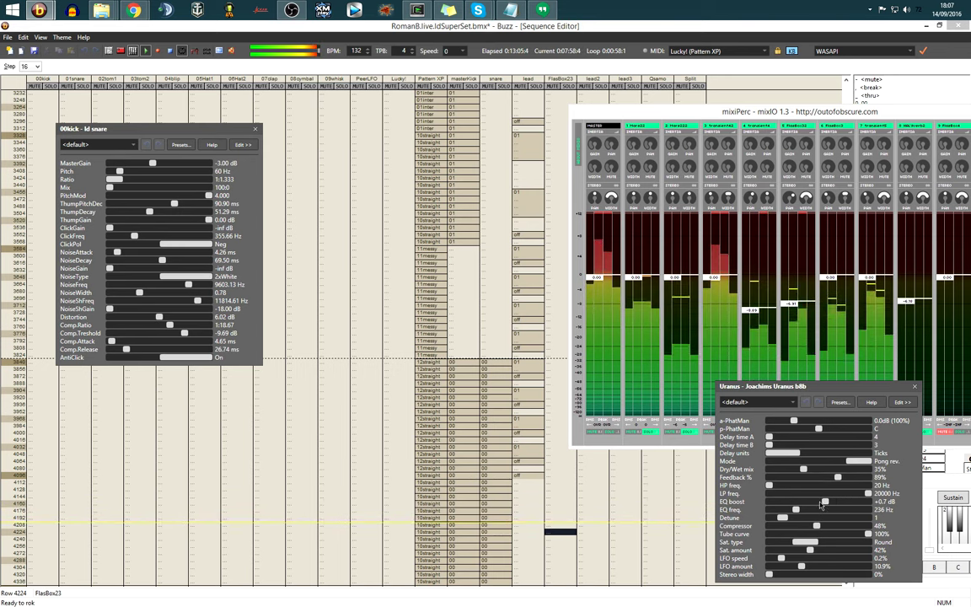
{"action": "scroll", "coordinate": [822, 505], "scroll_direction": "down", "scroll_amount": 1}
{"action": "scroll", "coordinate": [821, 505], "scroll_direction": "down", "scroll_amount": 1}
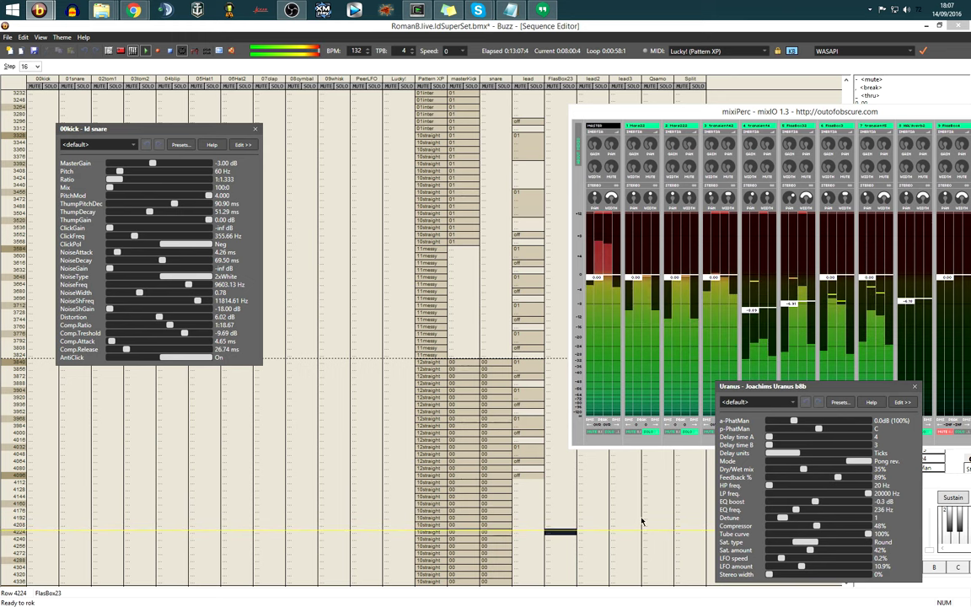
Move the playback loop's start to row 4112.
{"action": "left_click", "coordinate": [516, 482]}
{"action": "scroll", "coordinate": [516, 485], "scroll_direction": "down", "scroll_amount": 12}
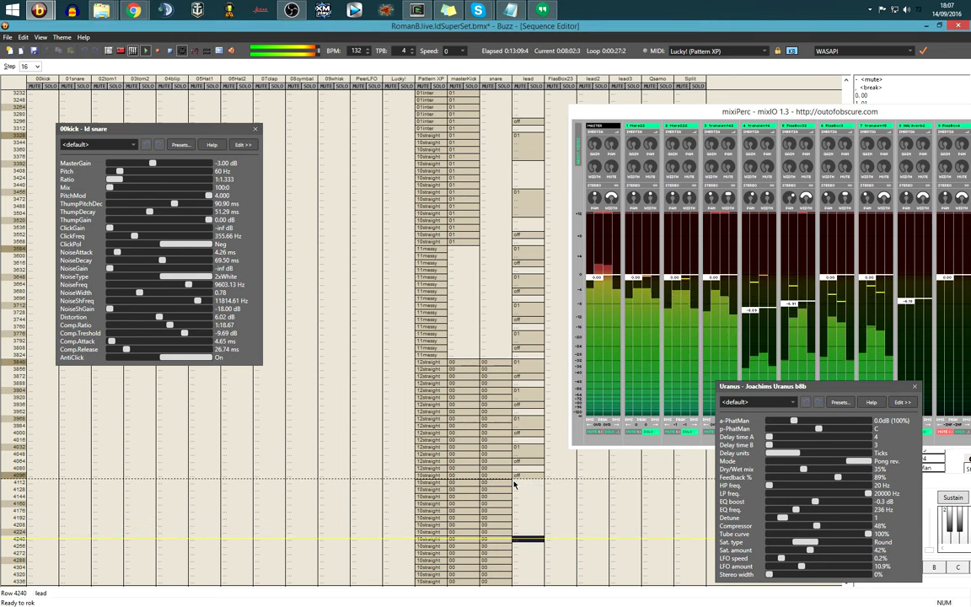
{"action": "scroll", "coordinate": [517, 485], "scroll_direction": "up", "scroll_amount": 2}
{"action": "left_click", "coordinate": [573, 433]}
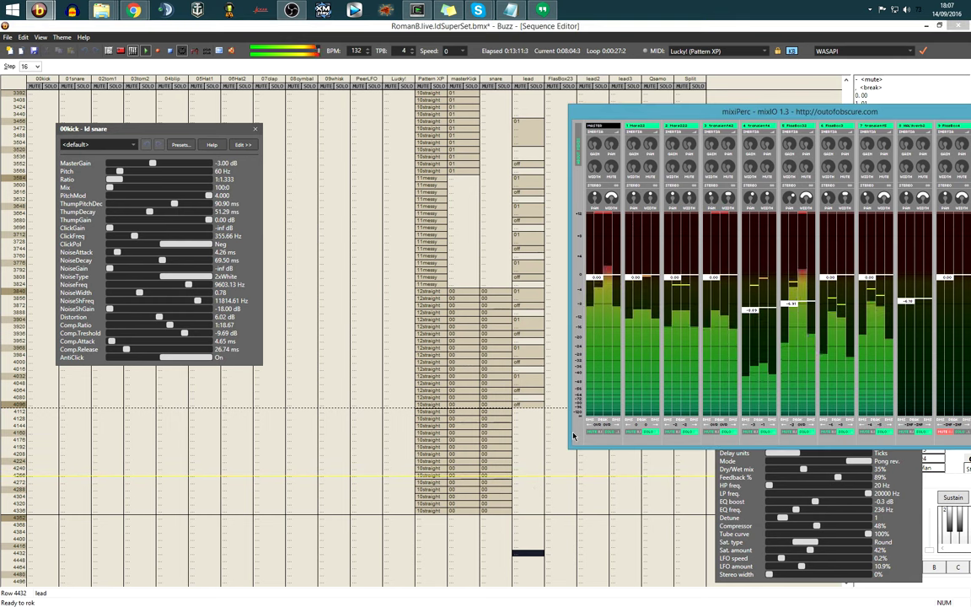
Return to the Machines view, open the mixItAll mixer and place its window beside the 00kick window.
{"action": "key", "text": "F3"}
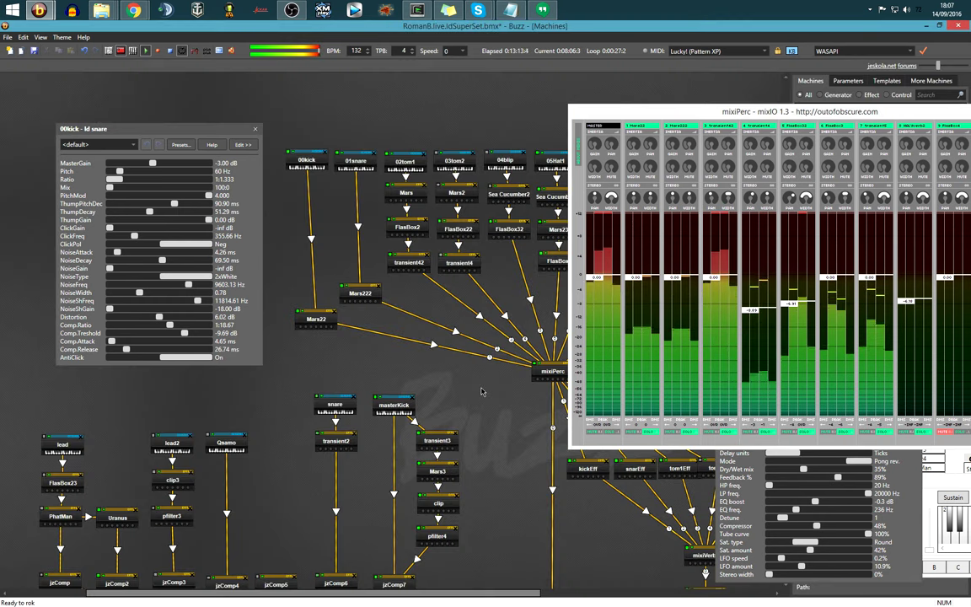
{"action": "left_click_drag", "start_coordinate": [375, 488], "coordinate": [443, 257]}
{"action": "double_click", "coordinate": [335, 411]}
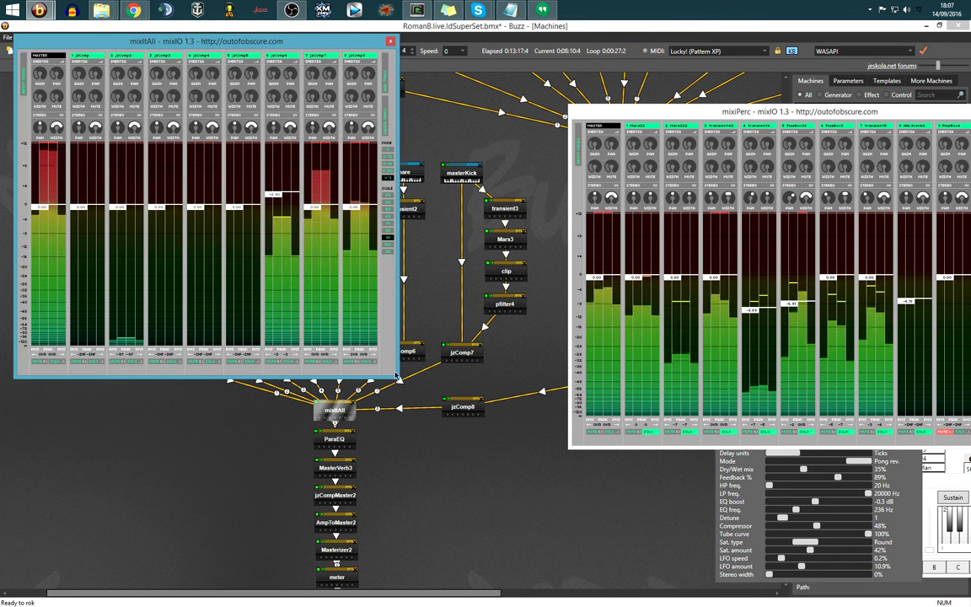
{"action": "left_click_drag", "start_coordinate": [393, 67], "coordinate": [748, 159]}
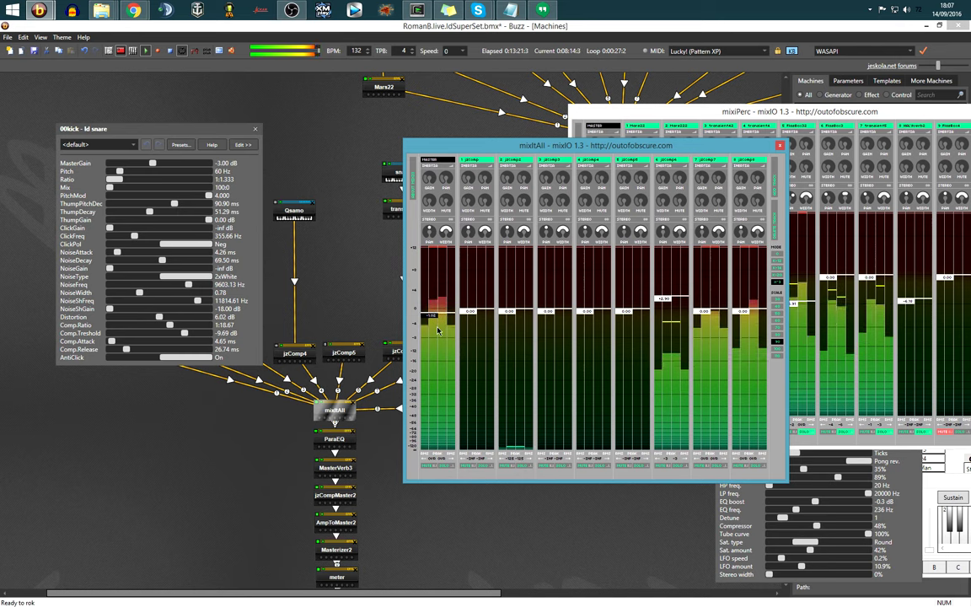
Gradually fade the MASTER channel's fader in the mixItAll mixer all the way down to its minimum, then return focus to the Machines view.
{"action": "scroll", "coordinate": [438, 331], "scroll_direction": "down", "scroll_amount": 2}
{"action": "scroll", "coordinate": [437, 331], "scroll_direction": "down", "scroll_amount": 2}
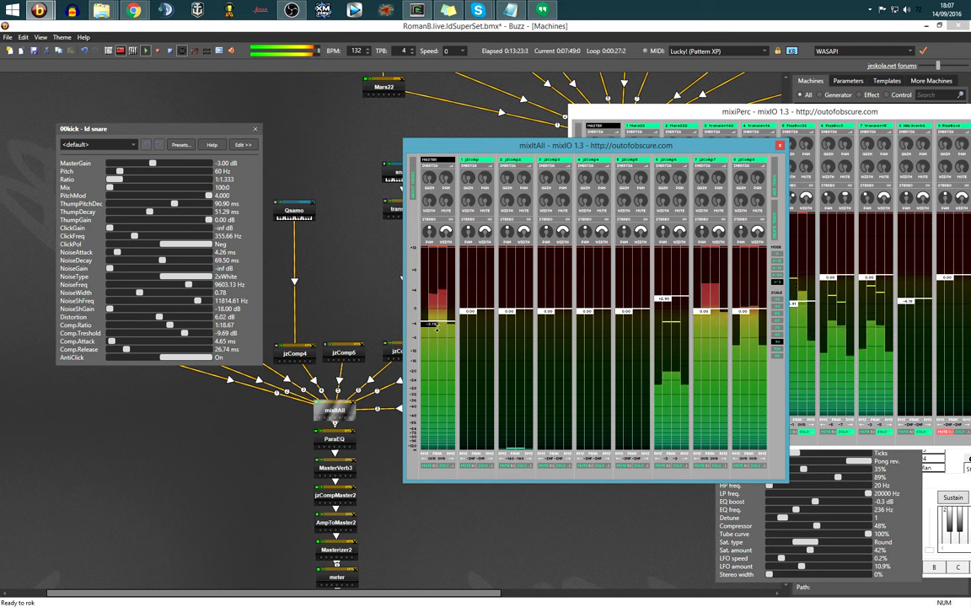
{"action": "scroll", "coordinate": [437, 329], "scroll_direction": "down", "scroll_amount": 1}
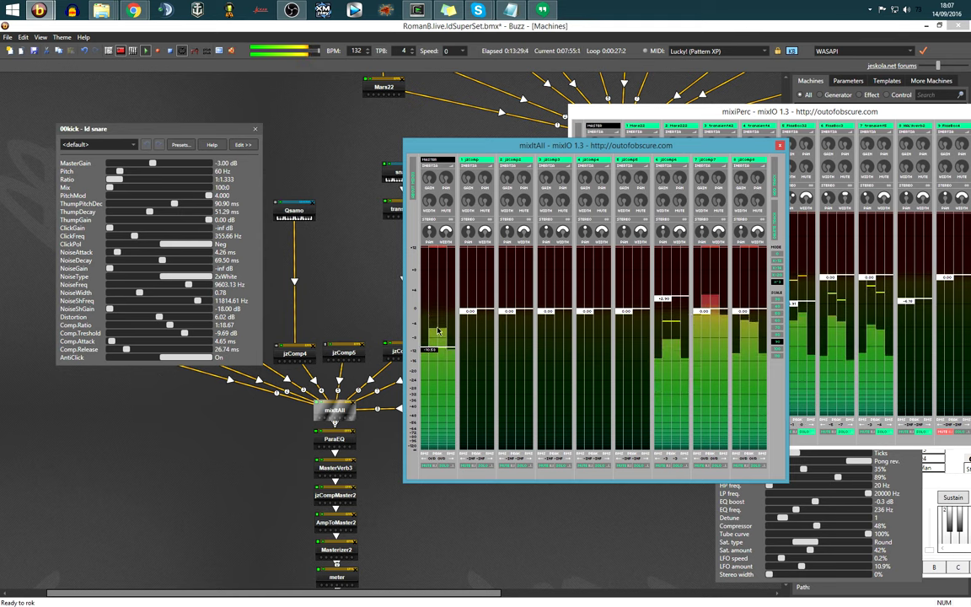
{"action": "scroll", "coordinate": [438, 331], "scroll_direction": "down", "scroll_amount": 1}
{"action": "scroll", "coordinate": [438, 330], "scroll_direction": "down", "scroll_amount": 3}
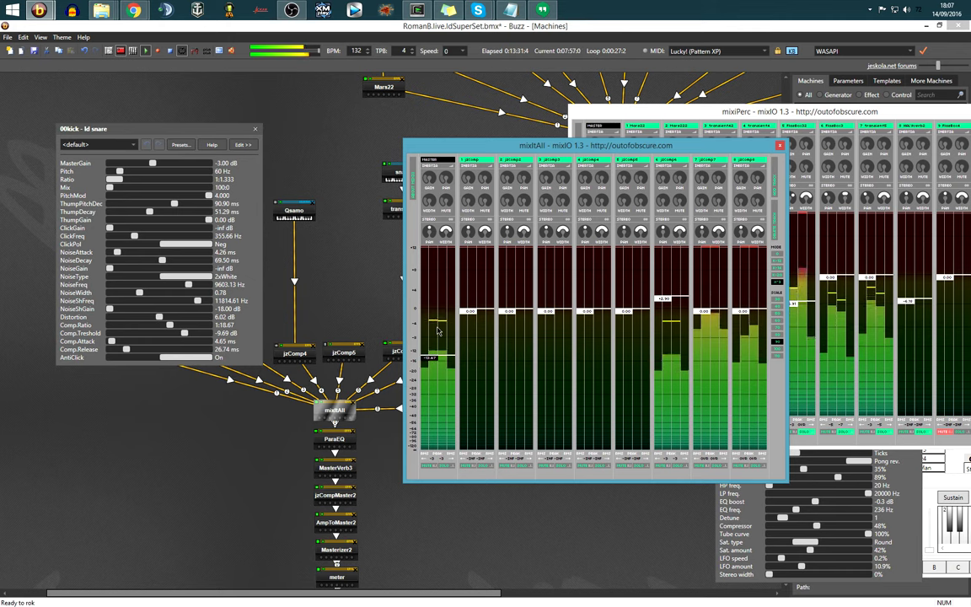
{"action": "scroll", "coordinate": [437, 330], "scroll_direction": "down", "scroll_amount": 3}
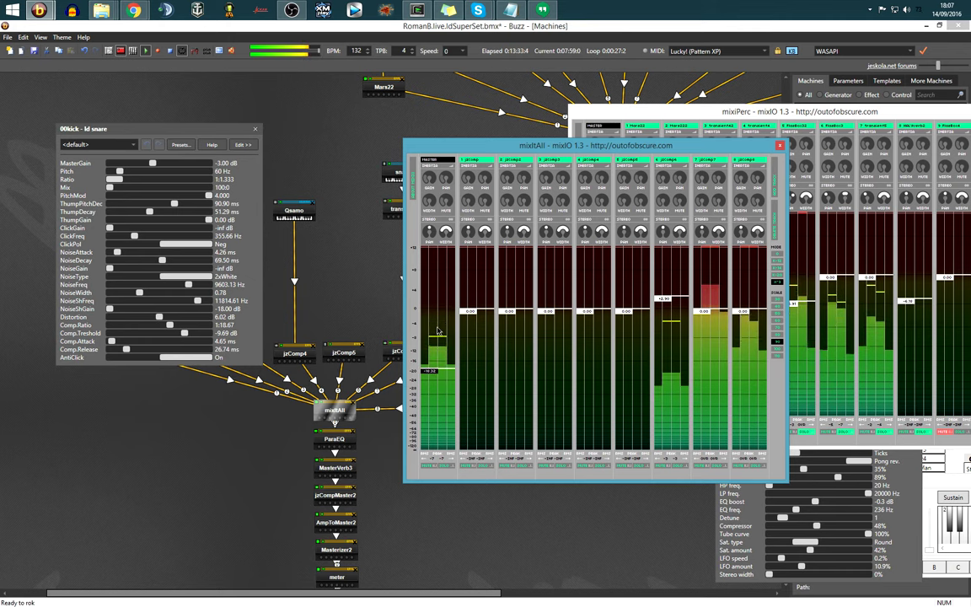
{"action": "scroll", "coordinate": [437, 330], "scroll_direction": "down", "scroll_amount": 2}
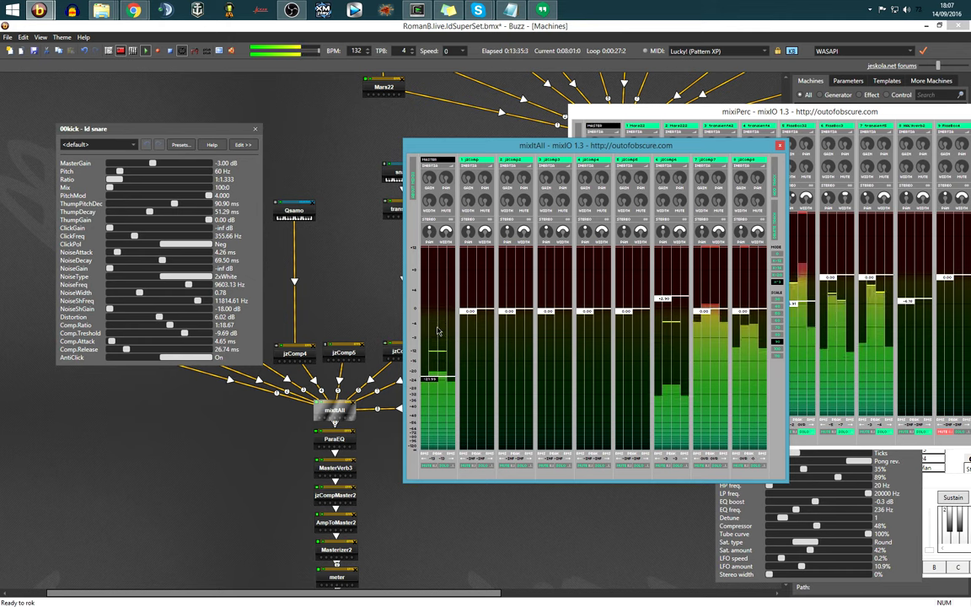
{"action": "scroll", "coordinate": [437, 330], "scroll_direction": "down", "scroll_amount": 1}
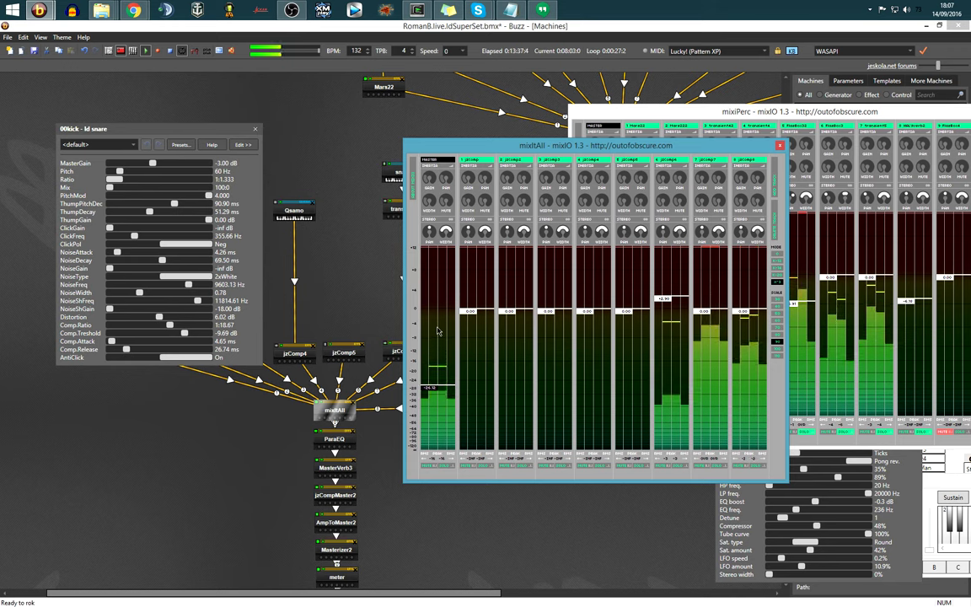
{"action": "scroll", "coordinate": [437, 330], "scroll_direction": "down", "scroll_amount": 2}
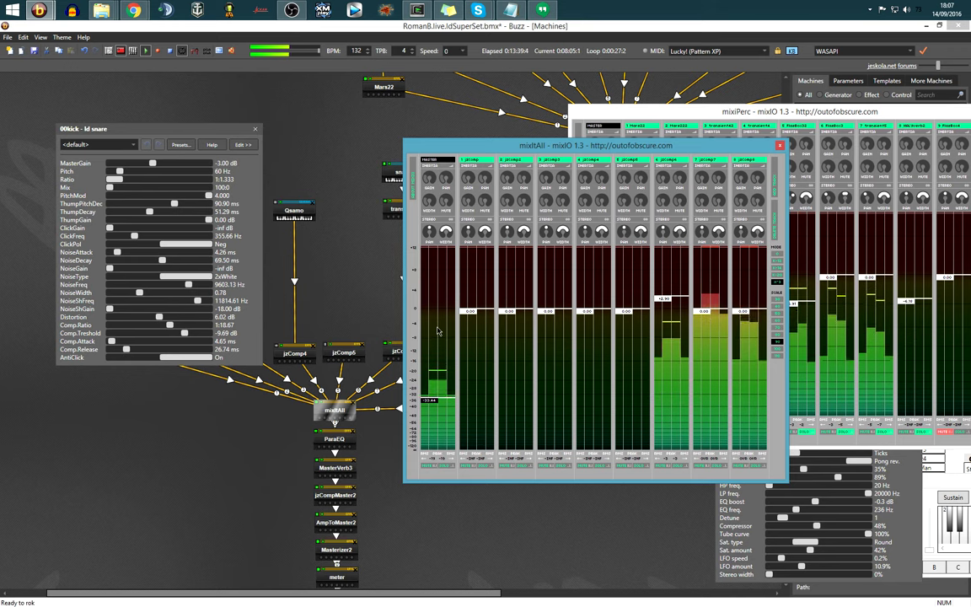
{"action": "scroll", "coordinate": [438, 331], "scroll_direction": "down", "scroll_amount": 1}
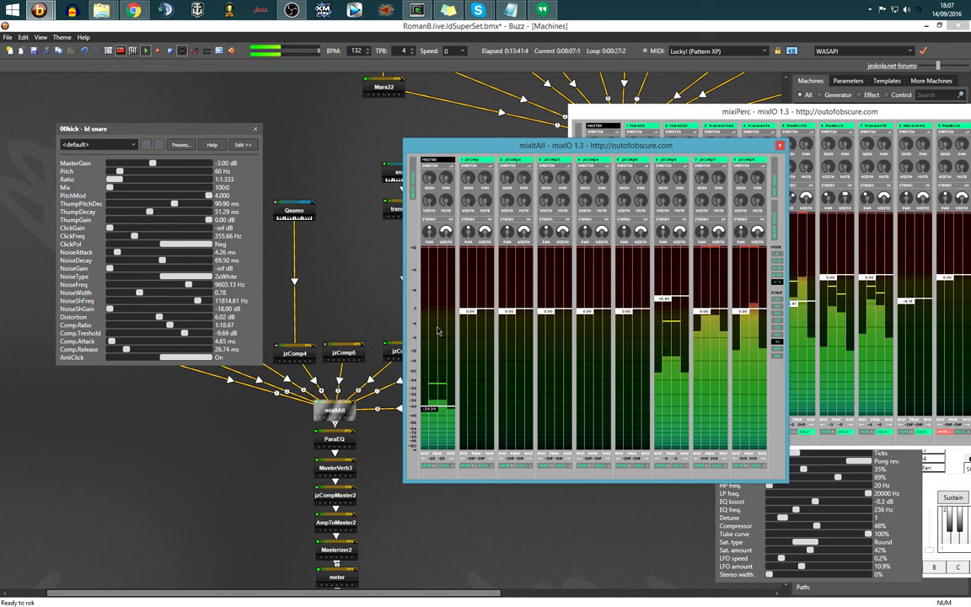
{"action": "scroll", "coordinate": [438, 330], "scroll_direction": "down", "scroll_amount": 2}
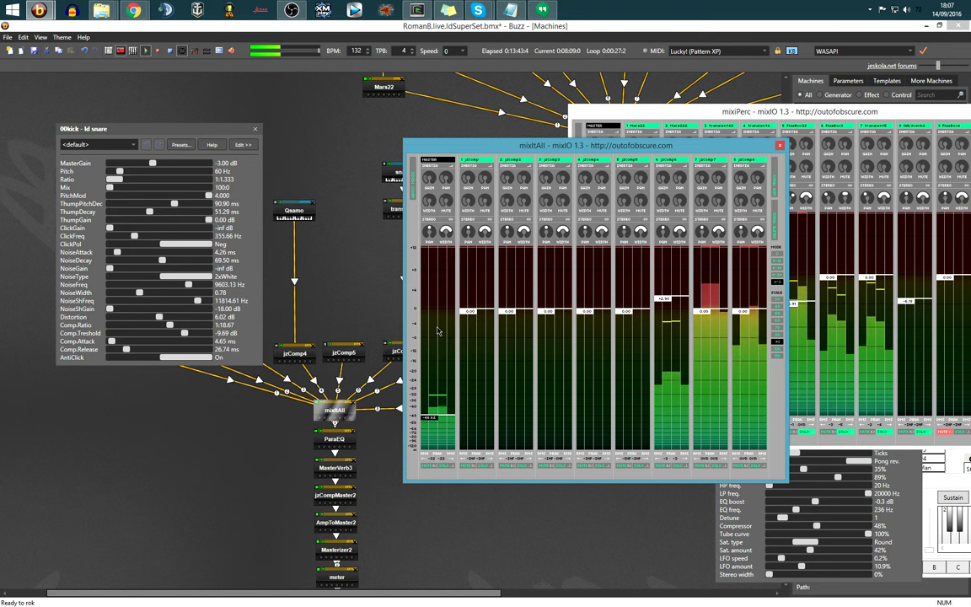
{"action": "scroll", "coordinate": [437, 331], "scroll_direction": "down", "scroll_amount": 1}
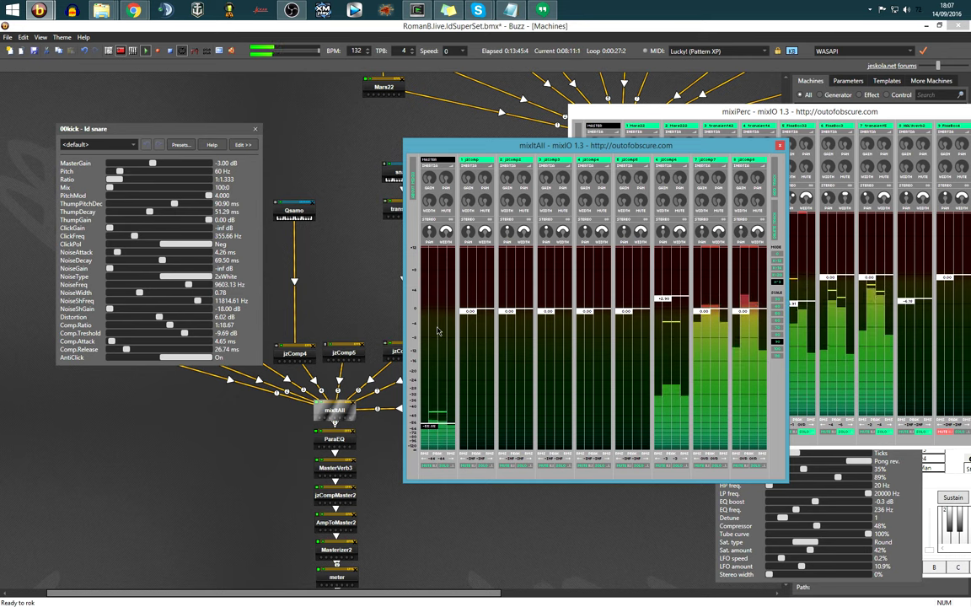
{"action": "scroll", "coordinate": [438, 331], "scroll_direction": "down", "scroll_amount": 1}
{"action": "scroll", "coordinate": [438, 330], "scroll_direction": "down", "scroll_amount": 5}
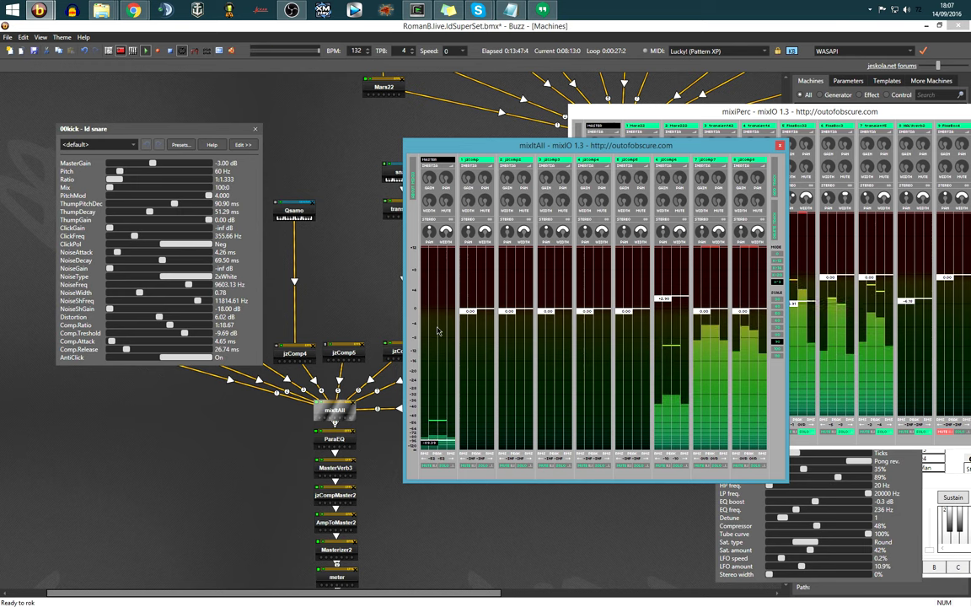
{"action": "left_click", "coordinate": [381, 311]}
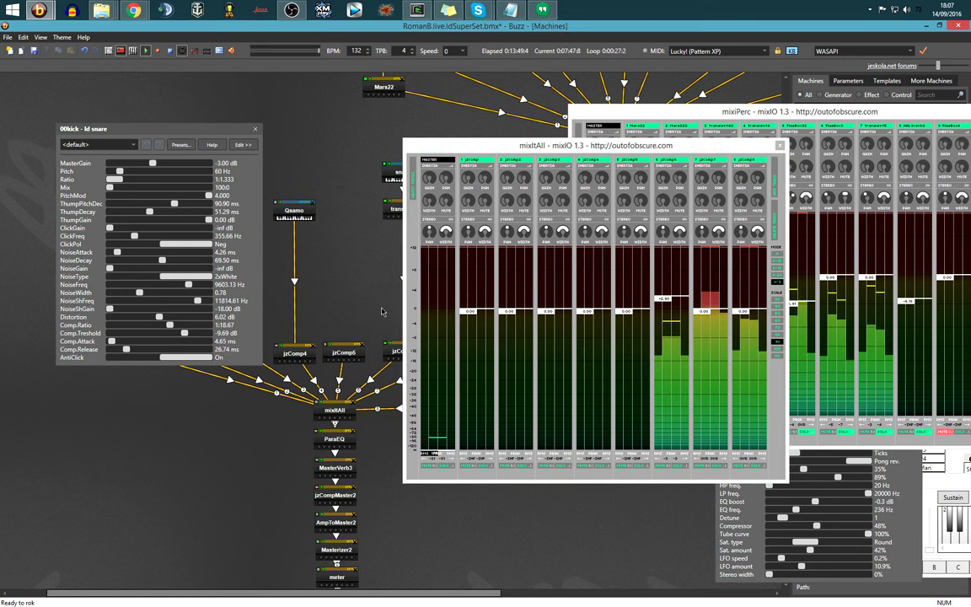